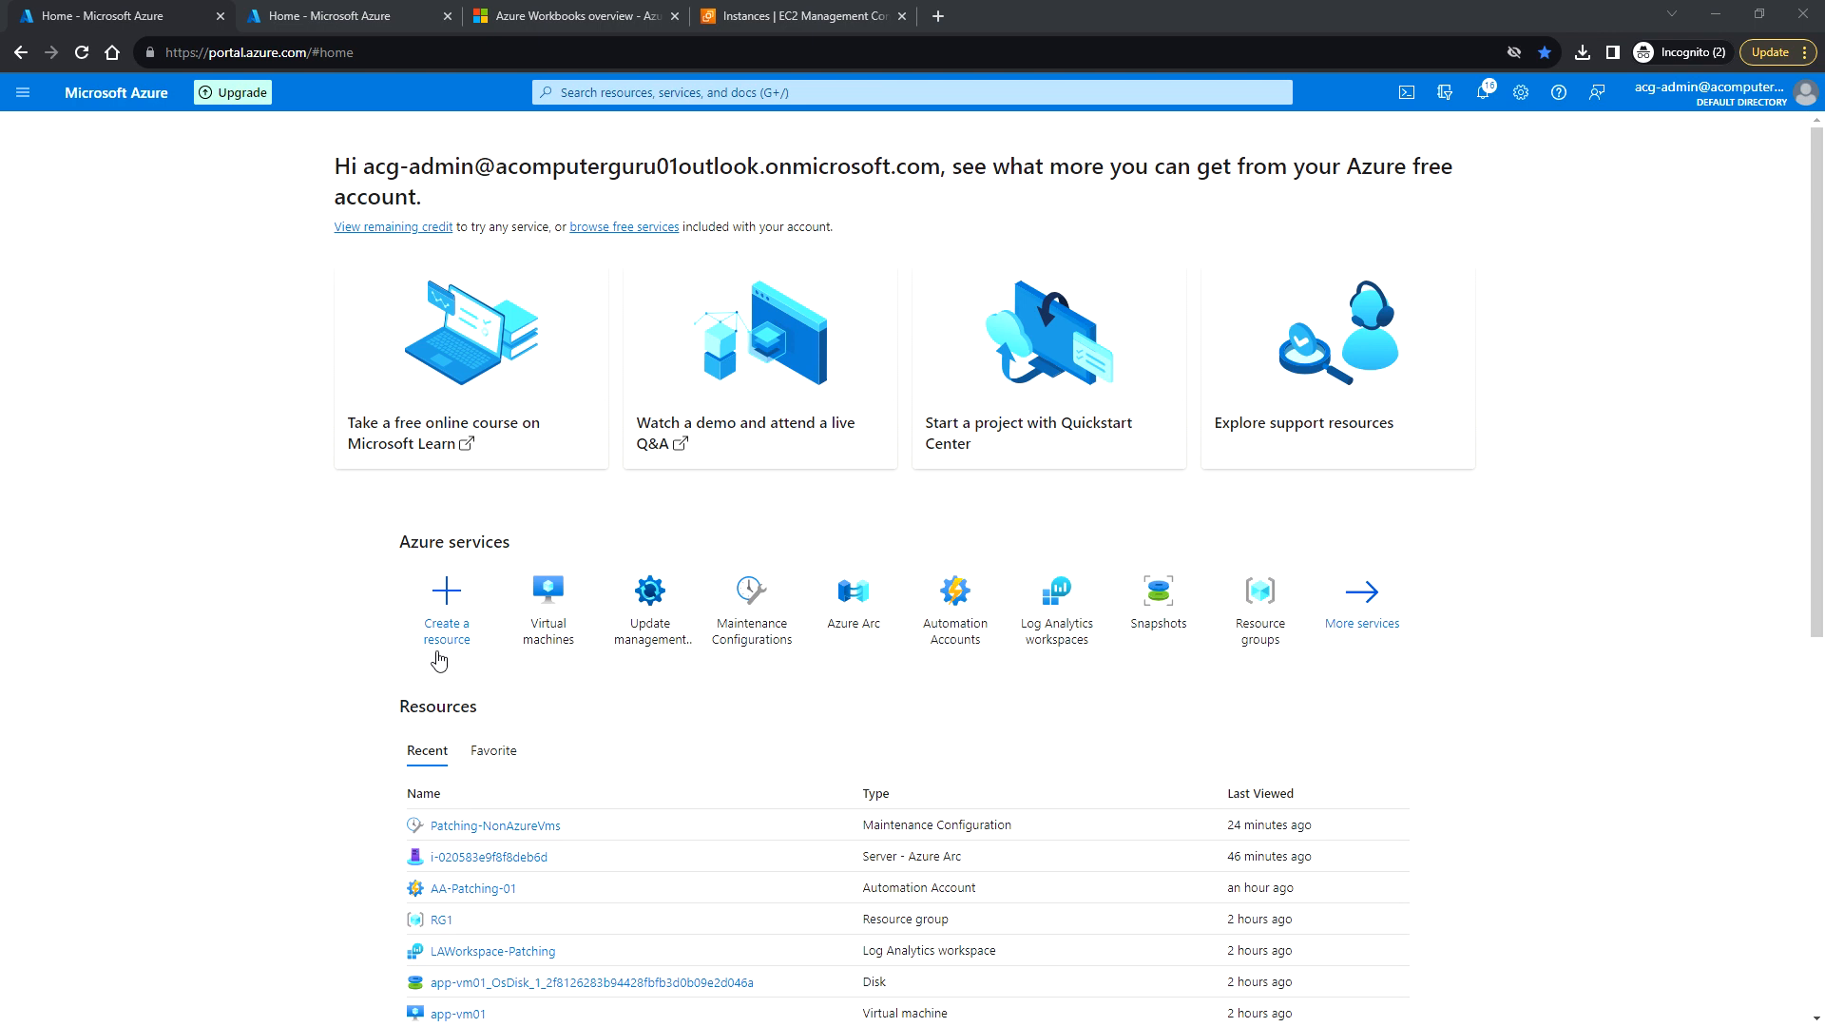
Step: Start creating a snapshot from the OS disk of the app-vm01 virtual machine
click(563, 601)
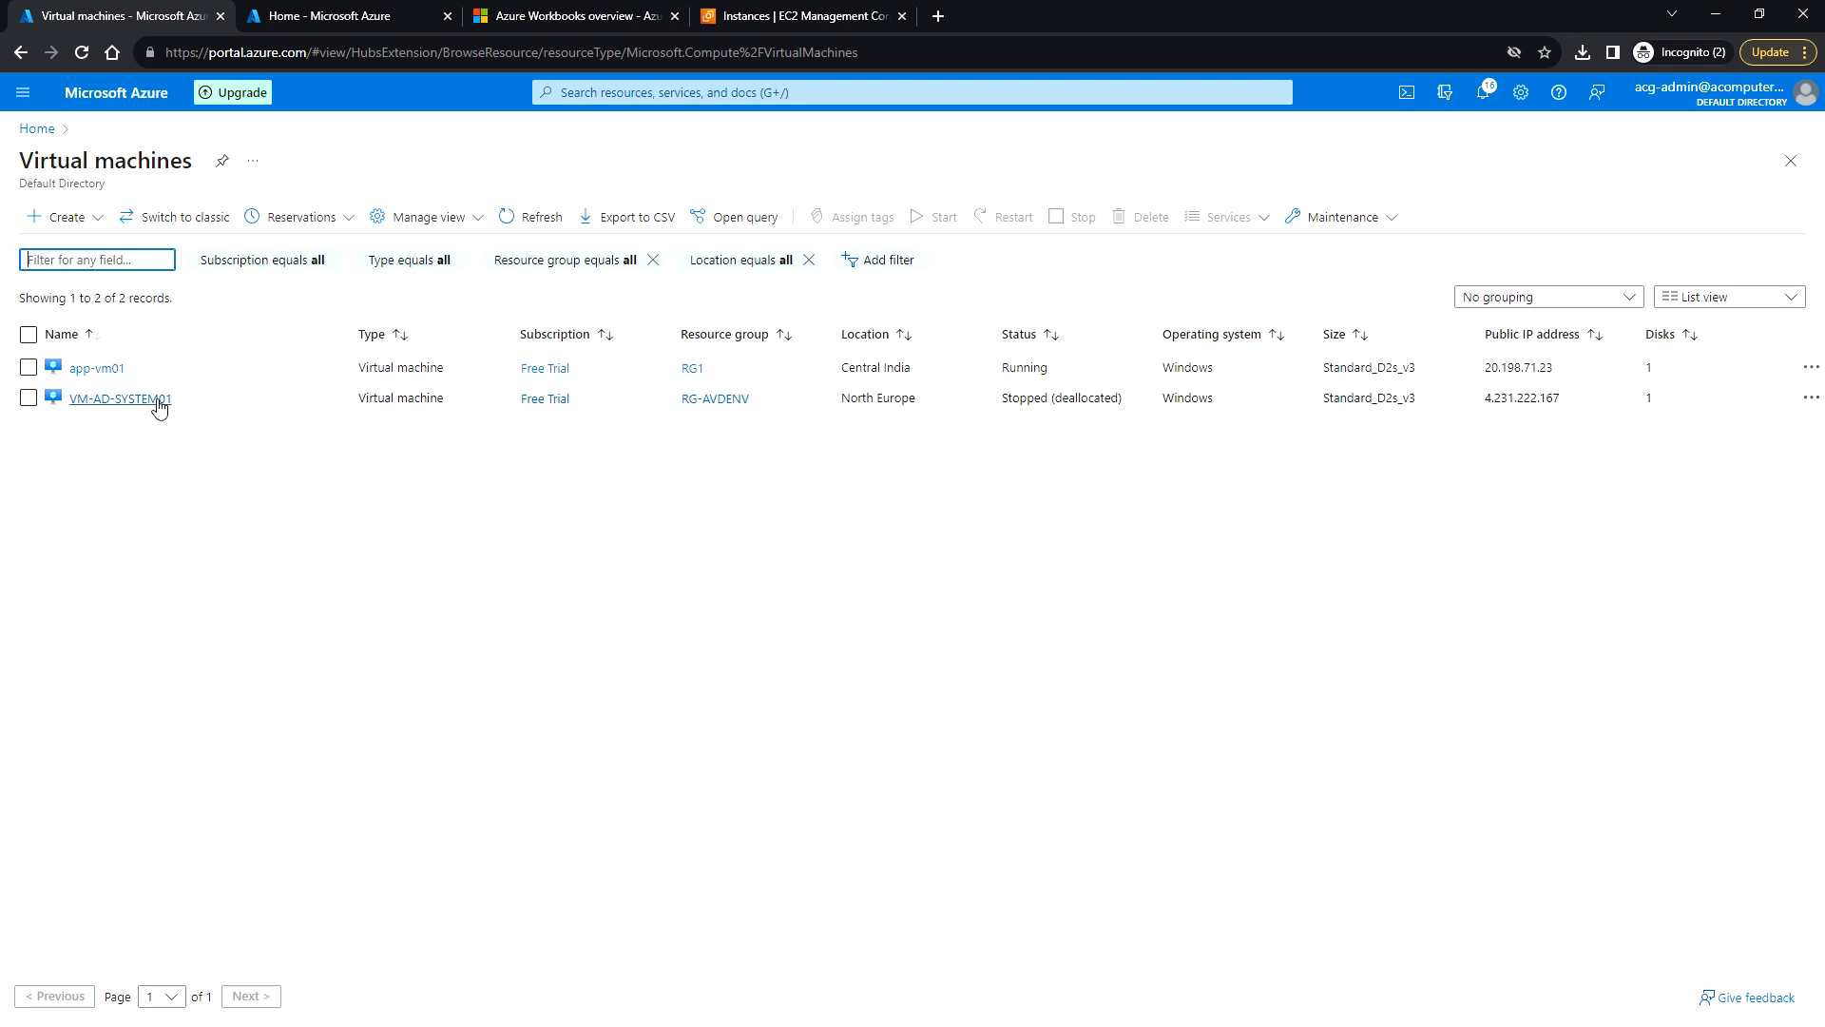
click(98, 368)
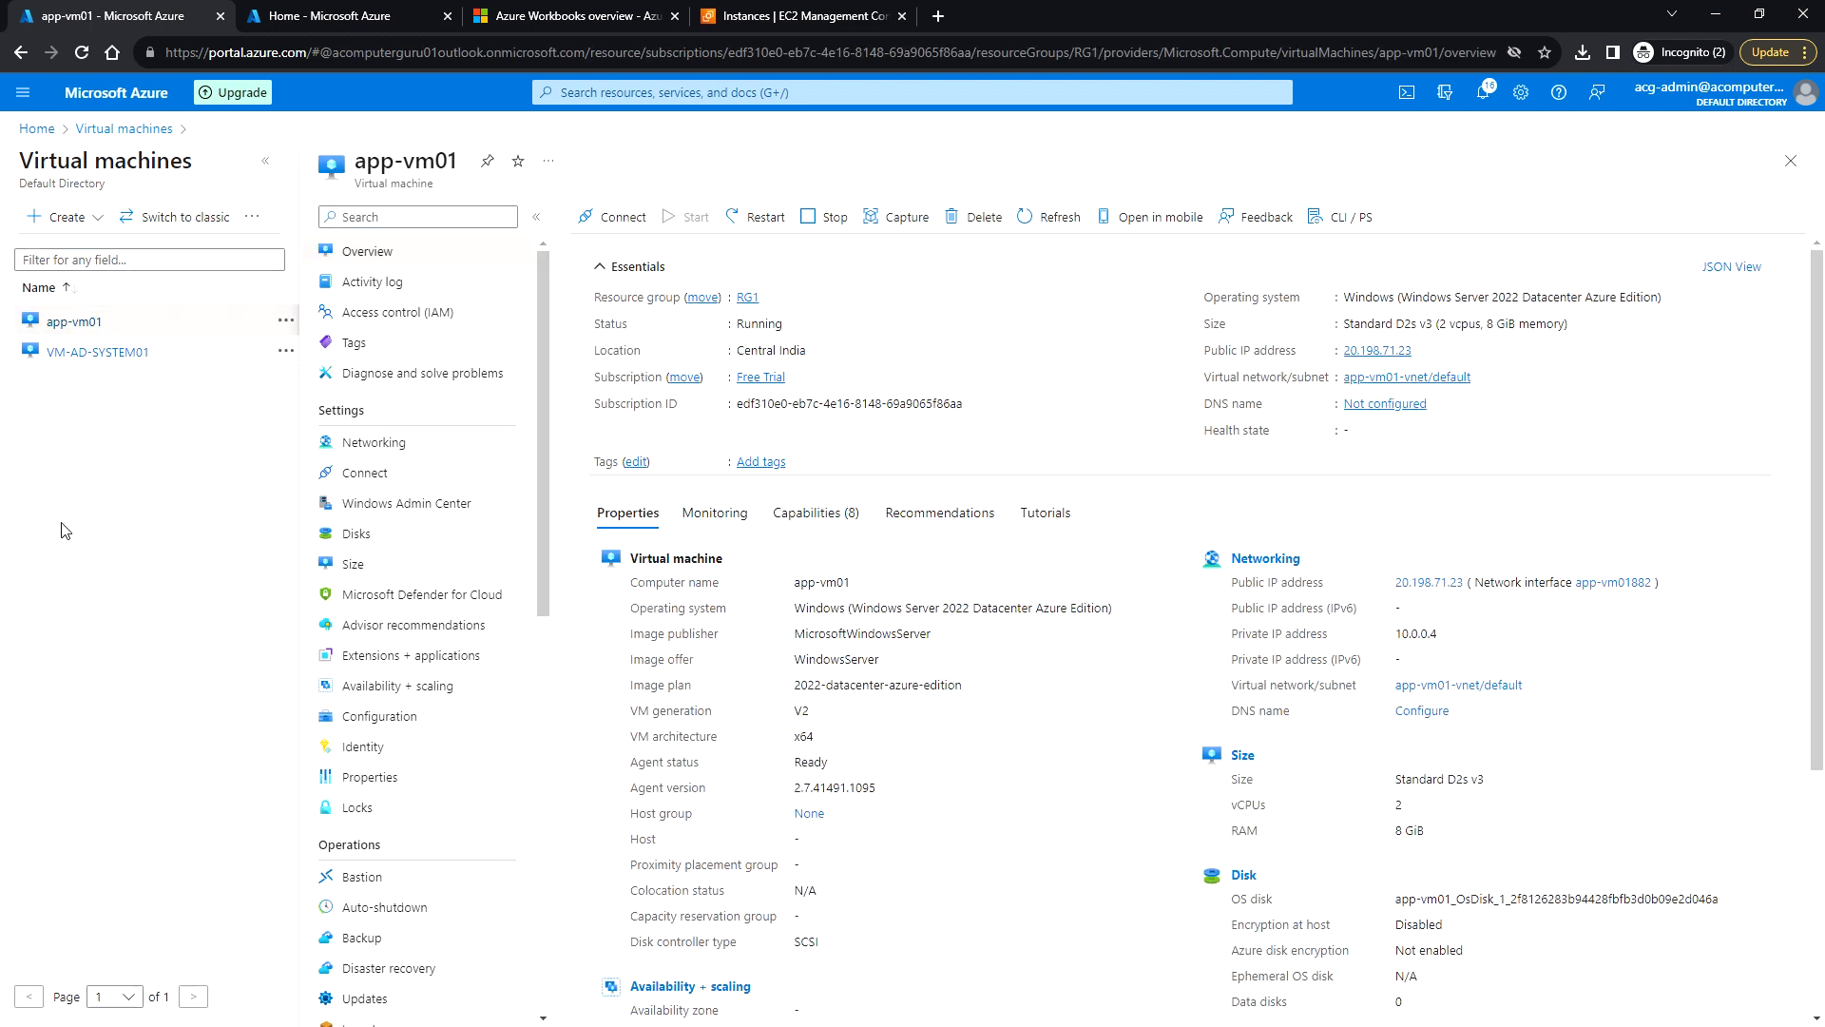
click(381, 545)
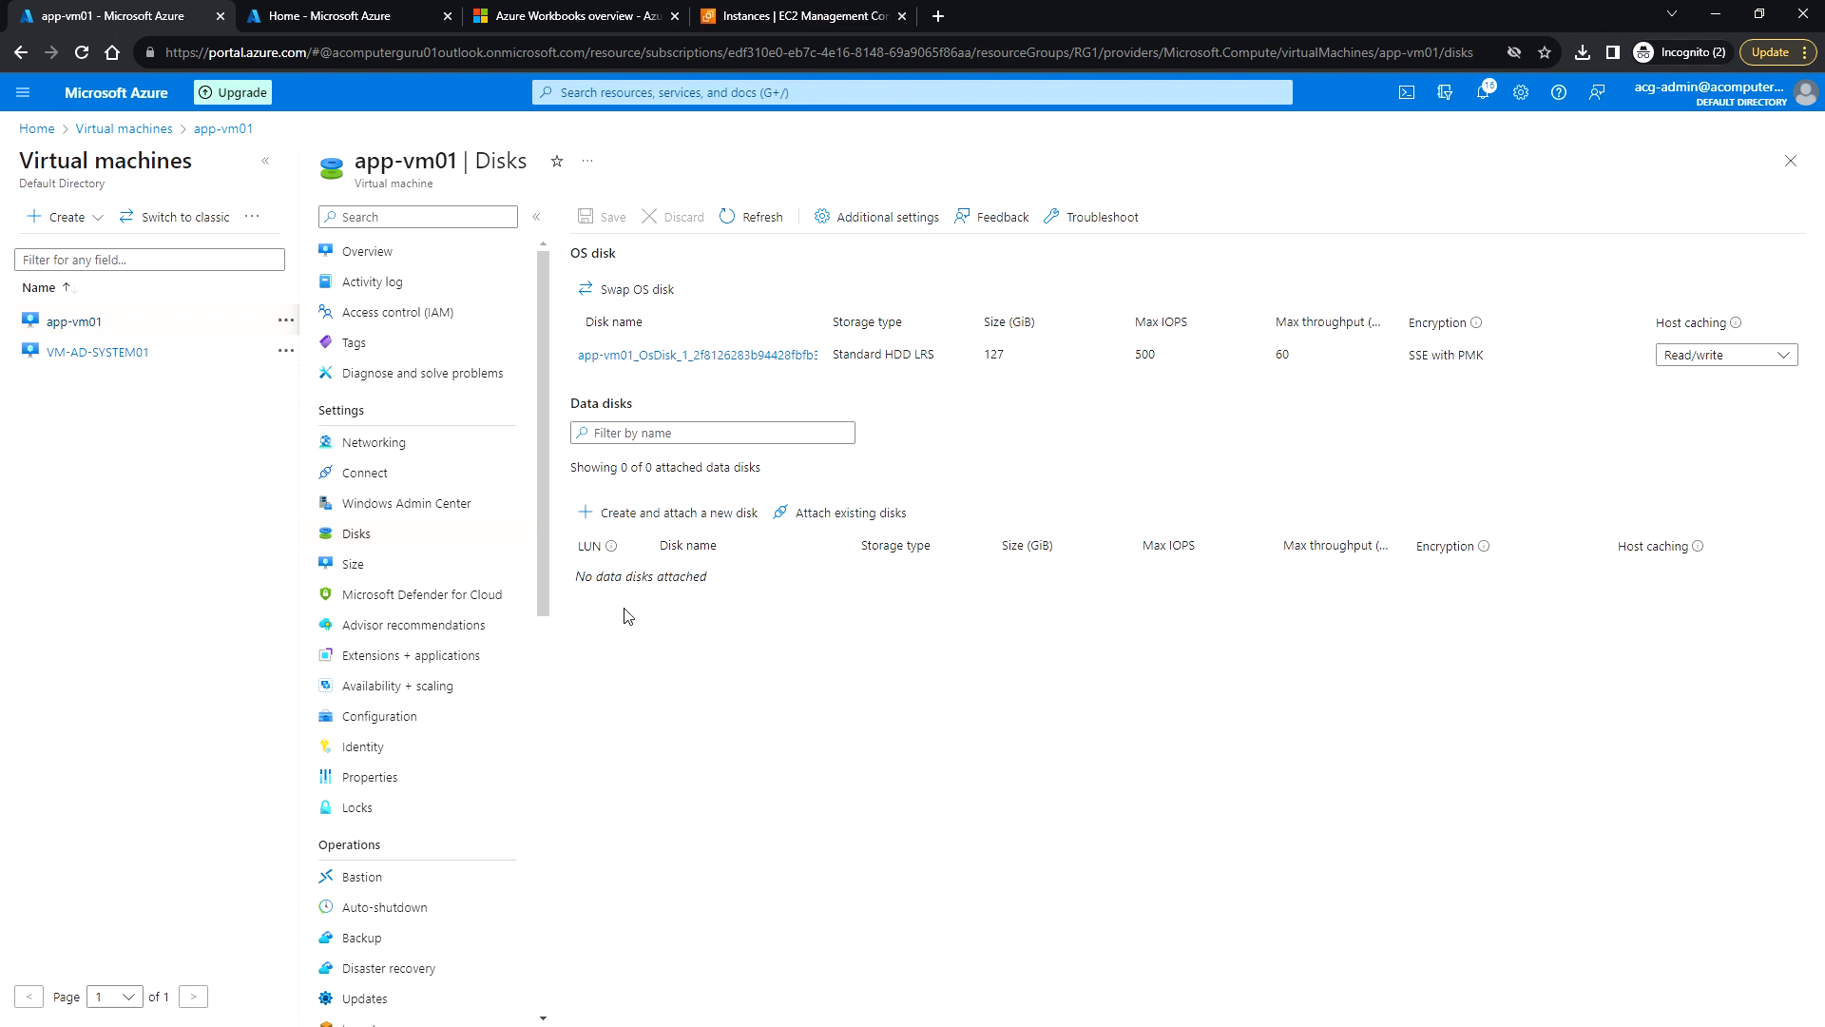
click(706, 365)
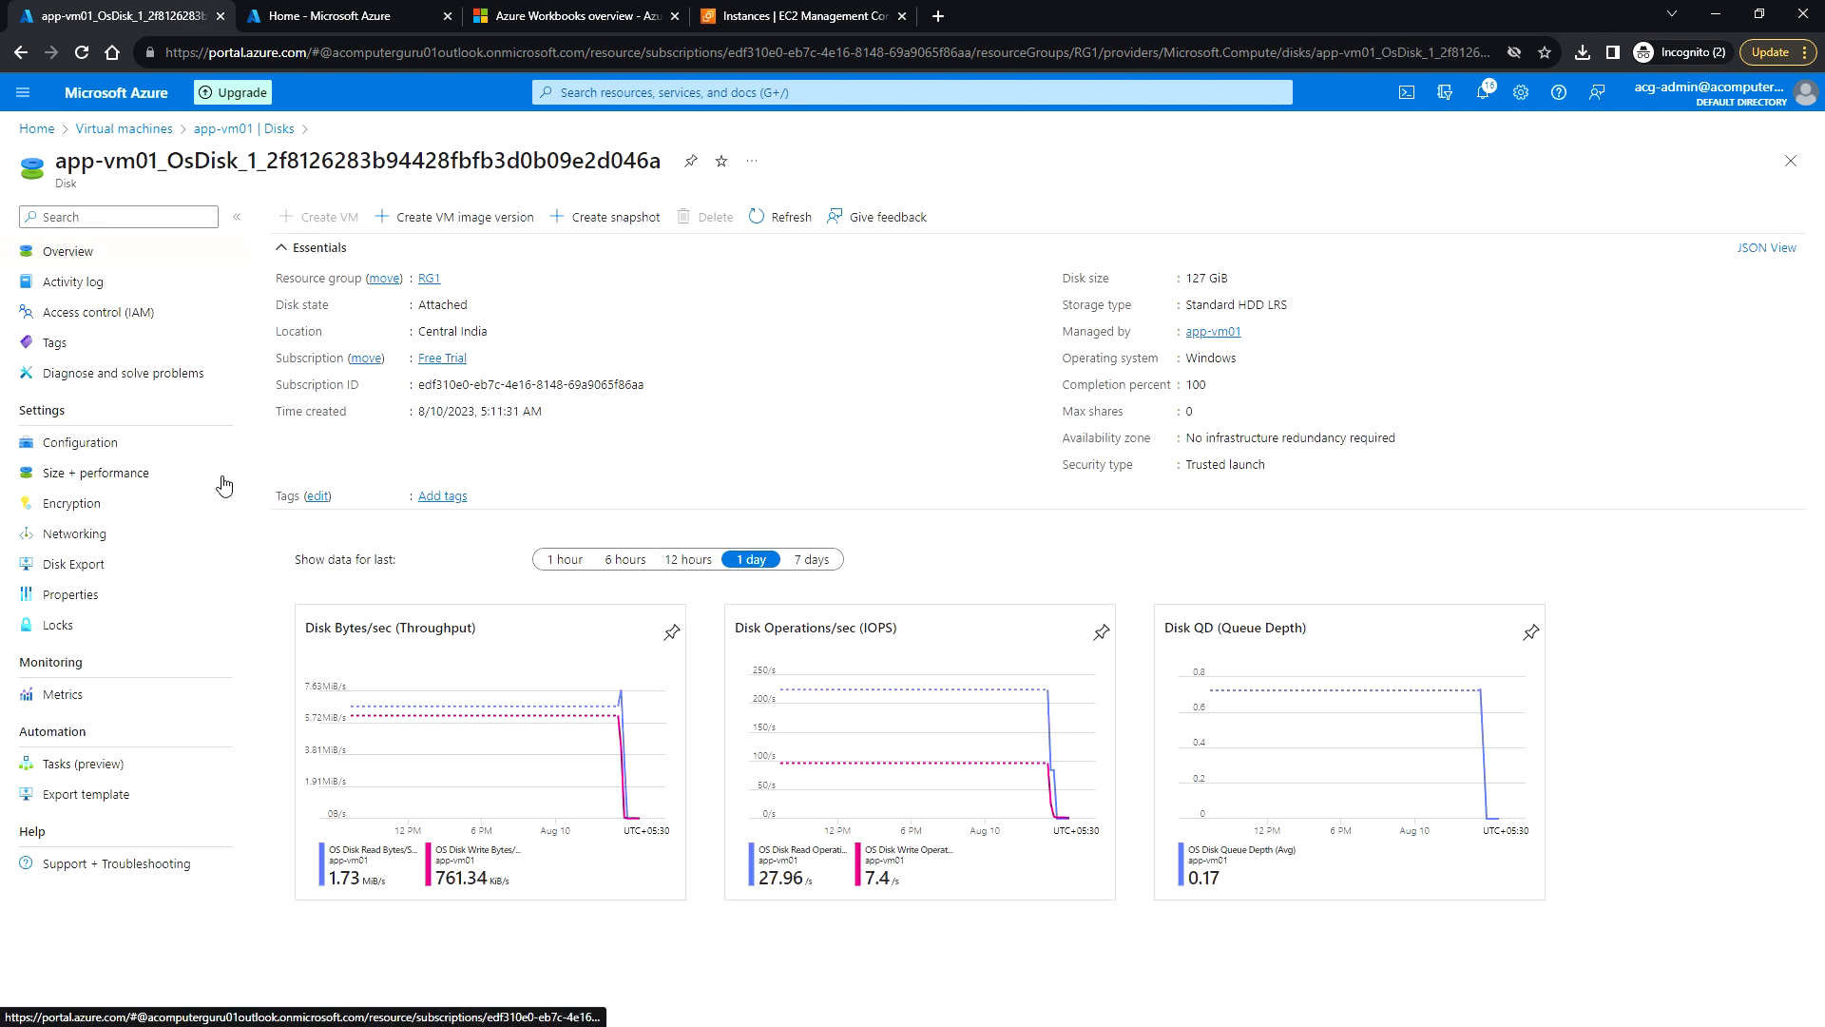
click(590, 226)
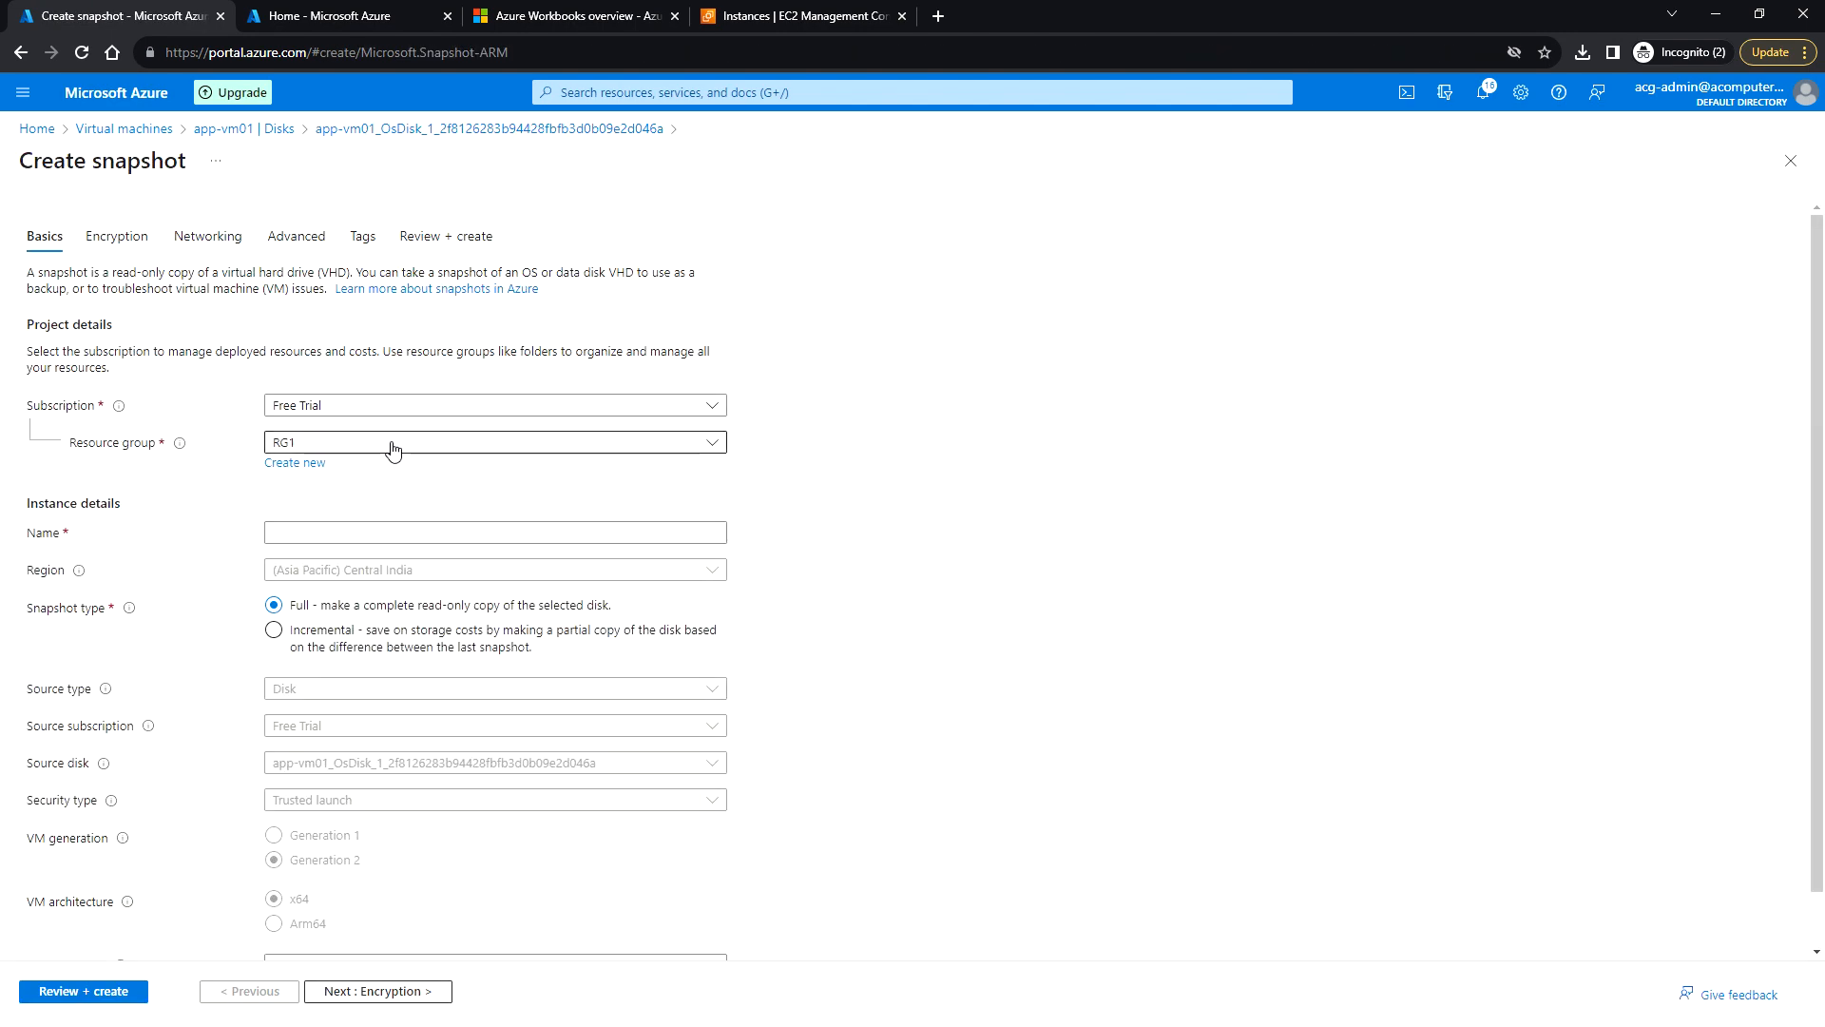
Step: Name the snapshot snapshot-app-vm01 and set its storage type to Standard HDD (locally-redundant storage)
click(362, 531)
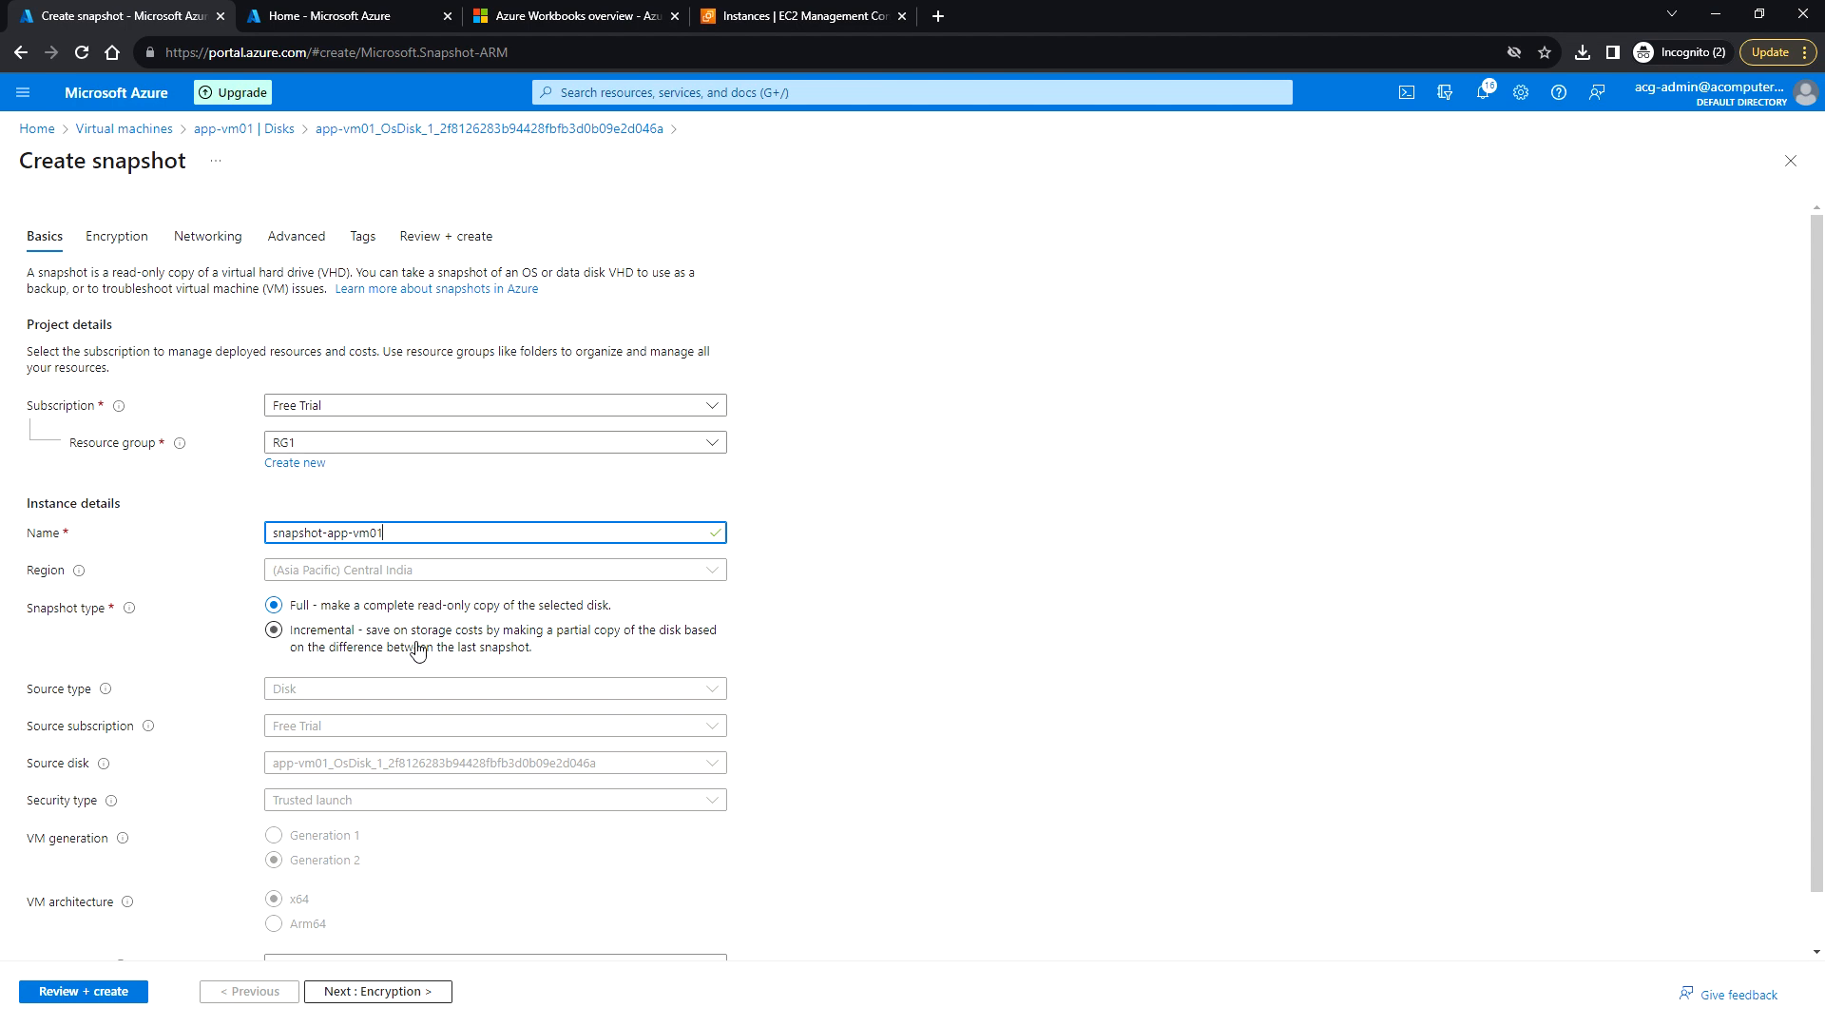
scroll(503, 644, down, 1)
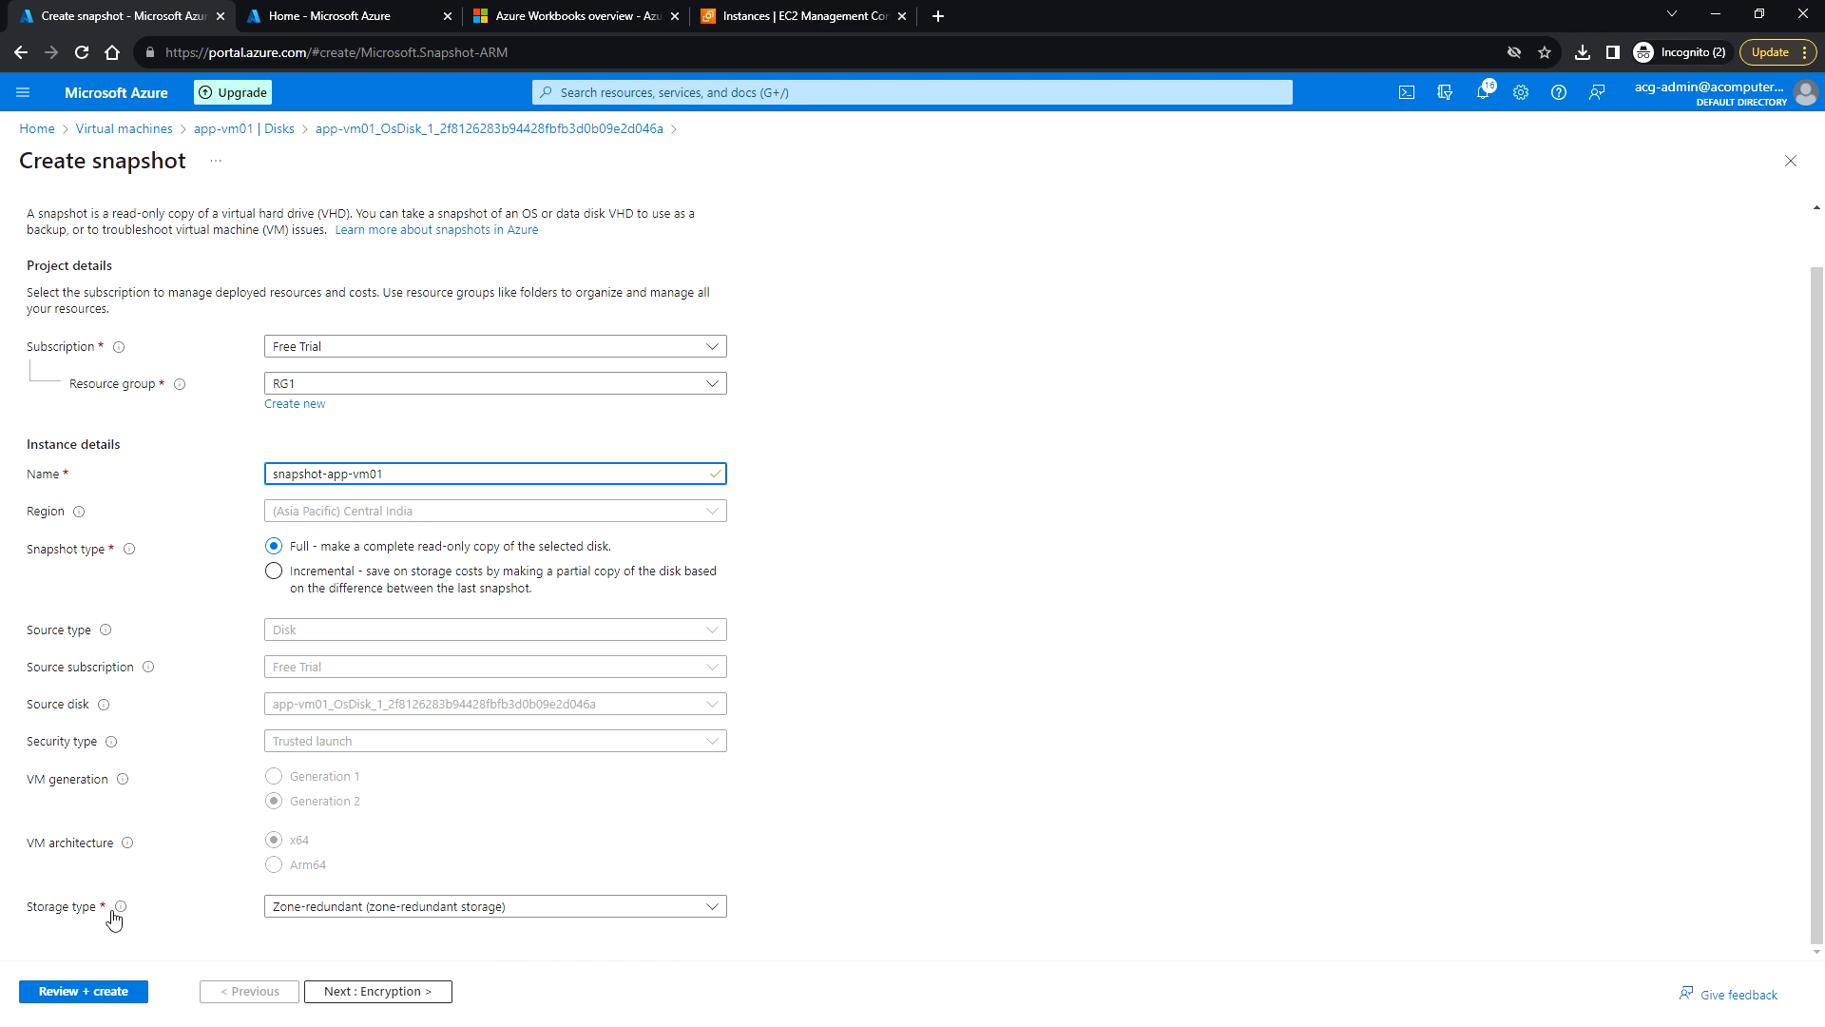
click(564, 915)
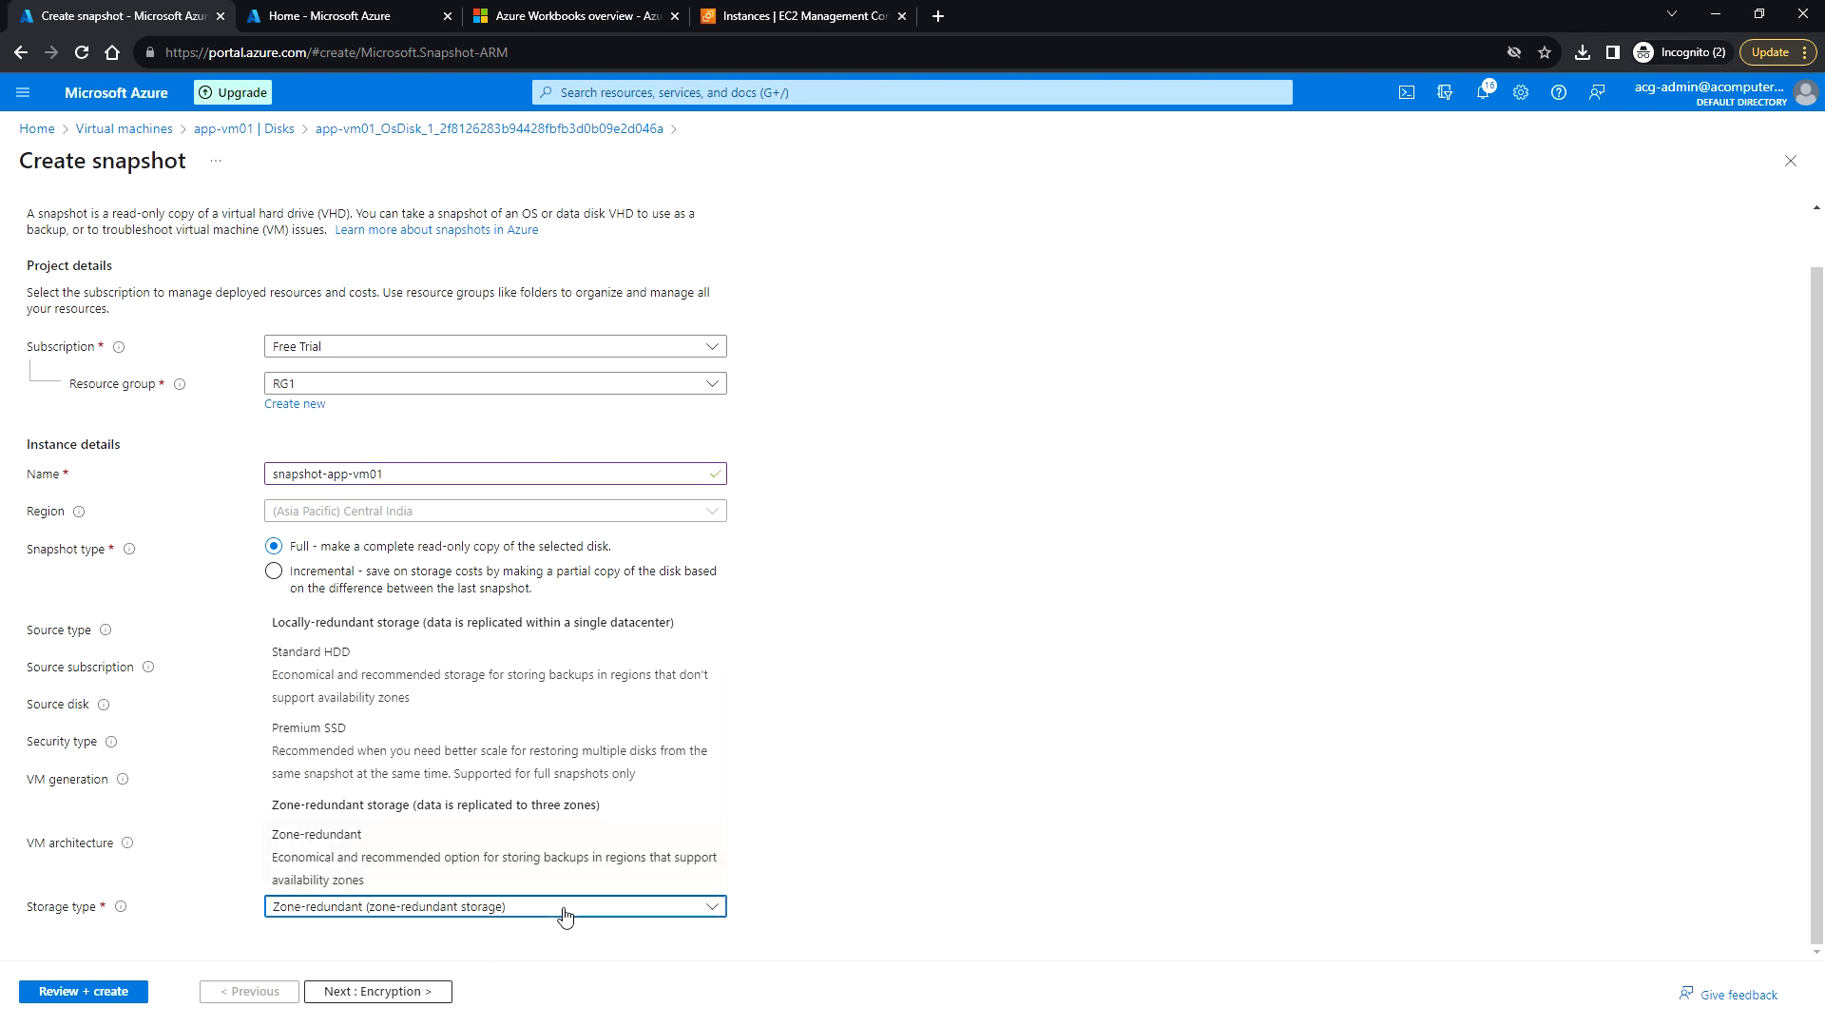
click(456, 684)
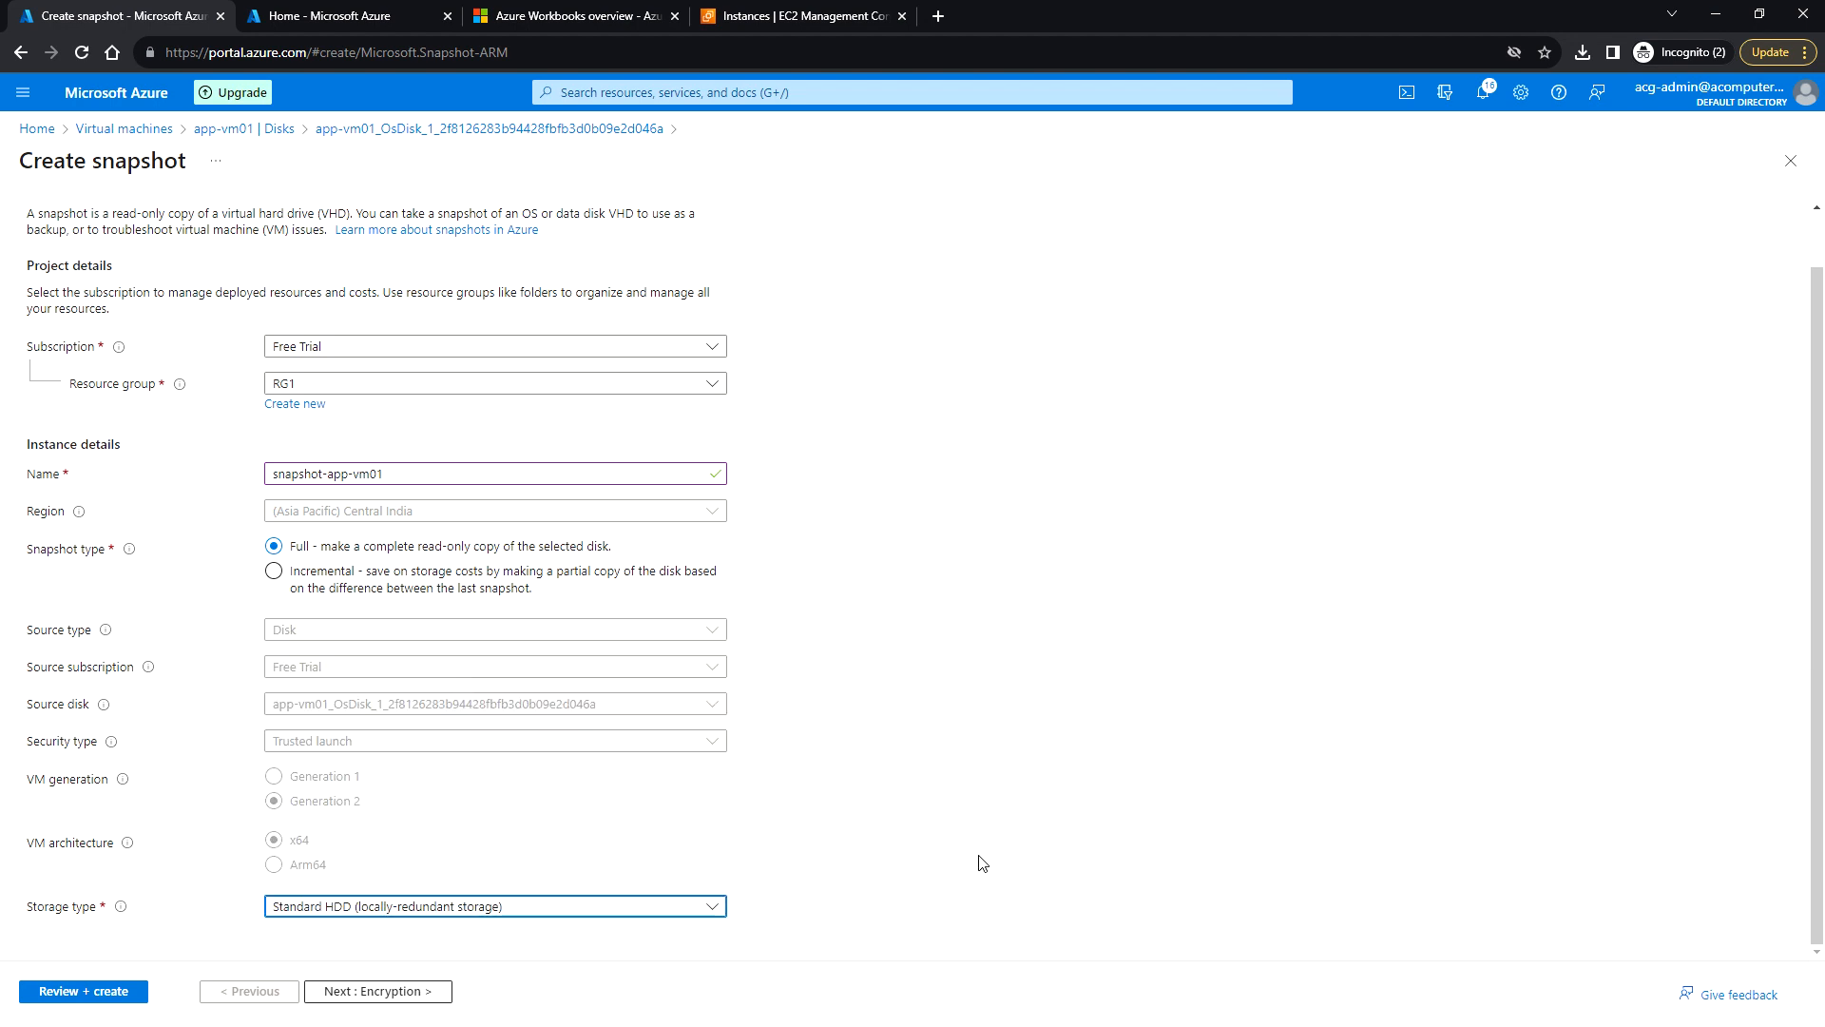
Step: Create the snapshot with the default encryption, networking, advanced and tag settings, and open the deployed snapshot resource
click(377, 992)
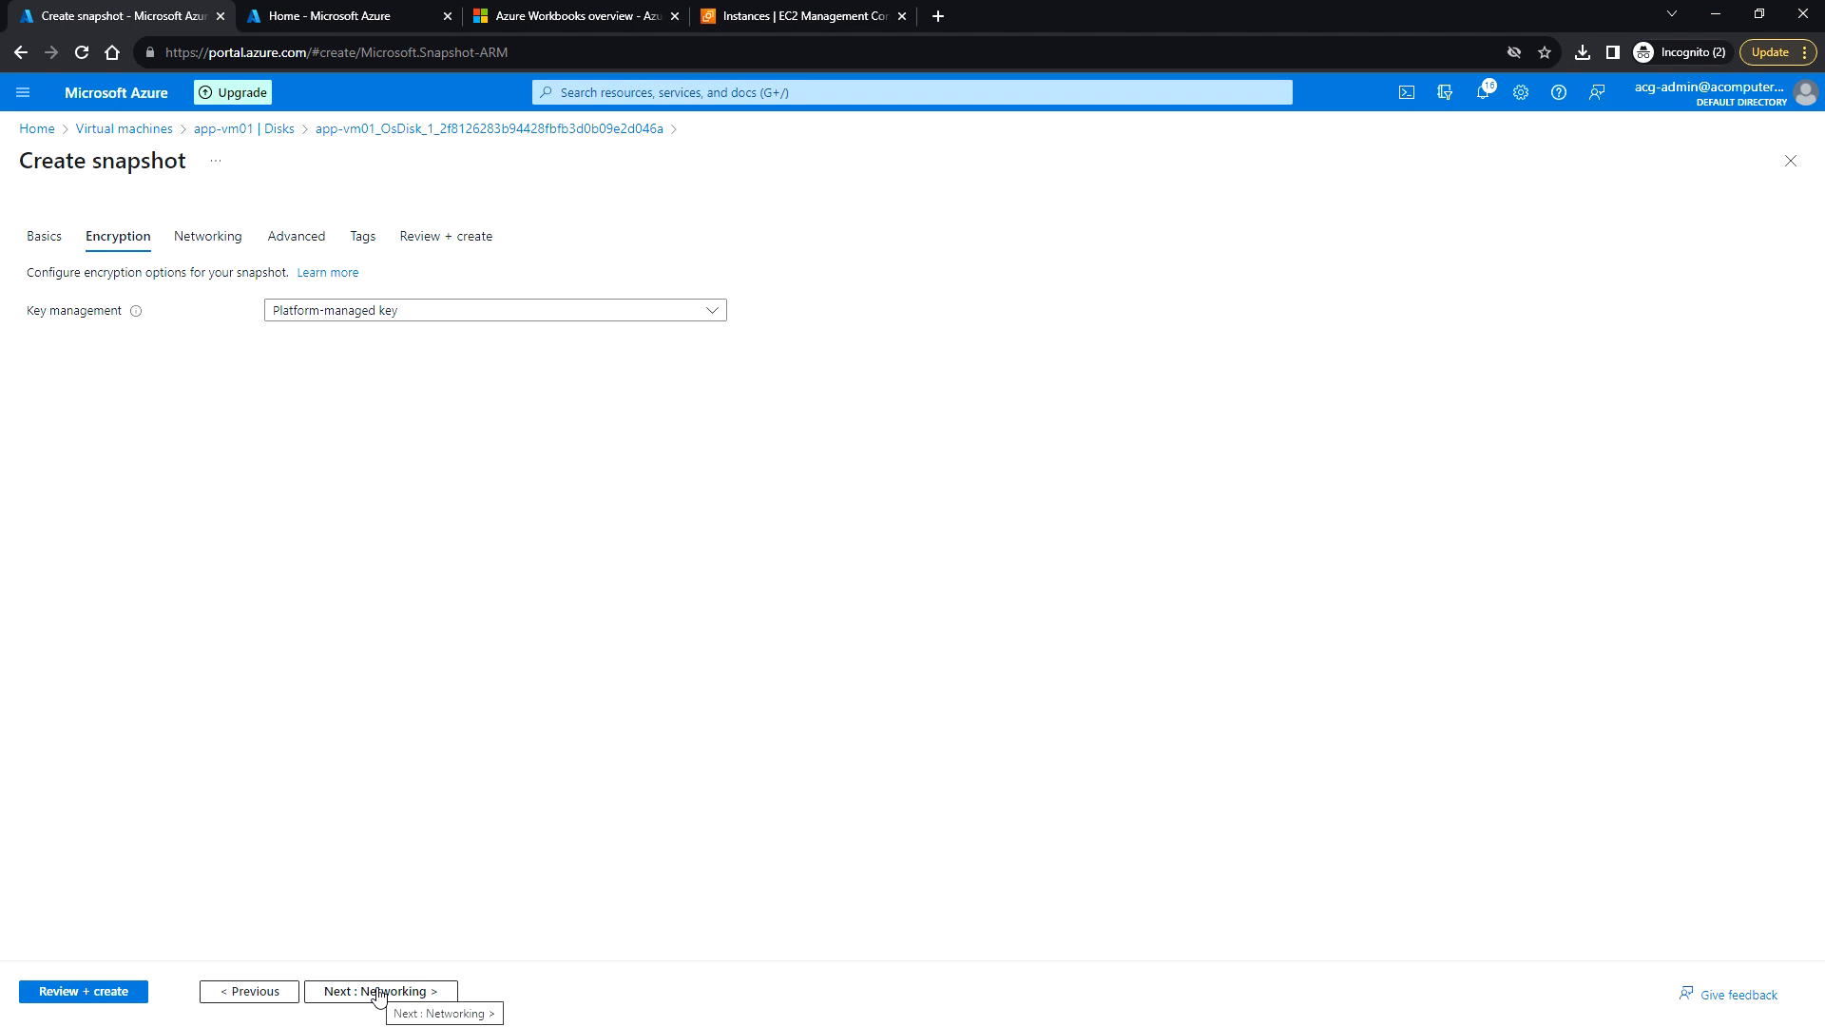
click(388, 993)
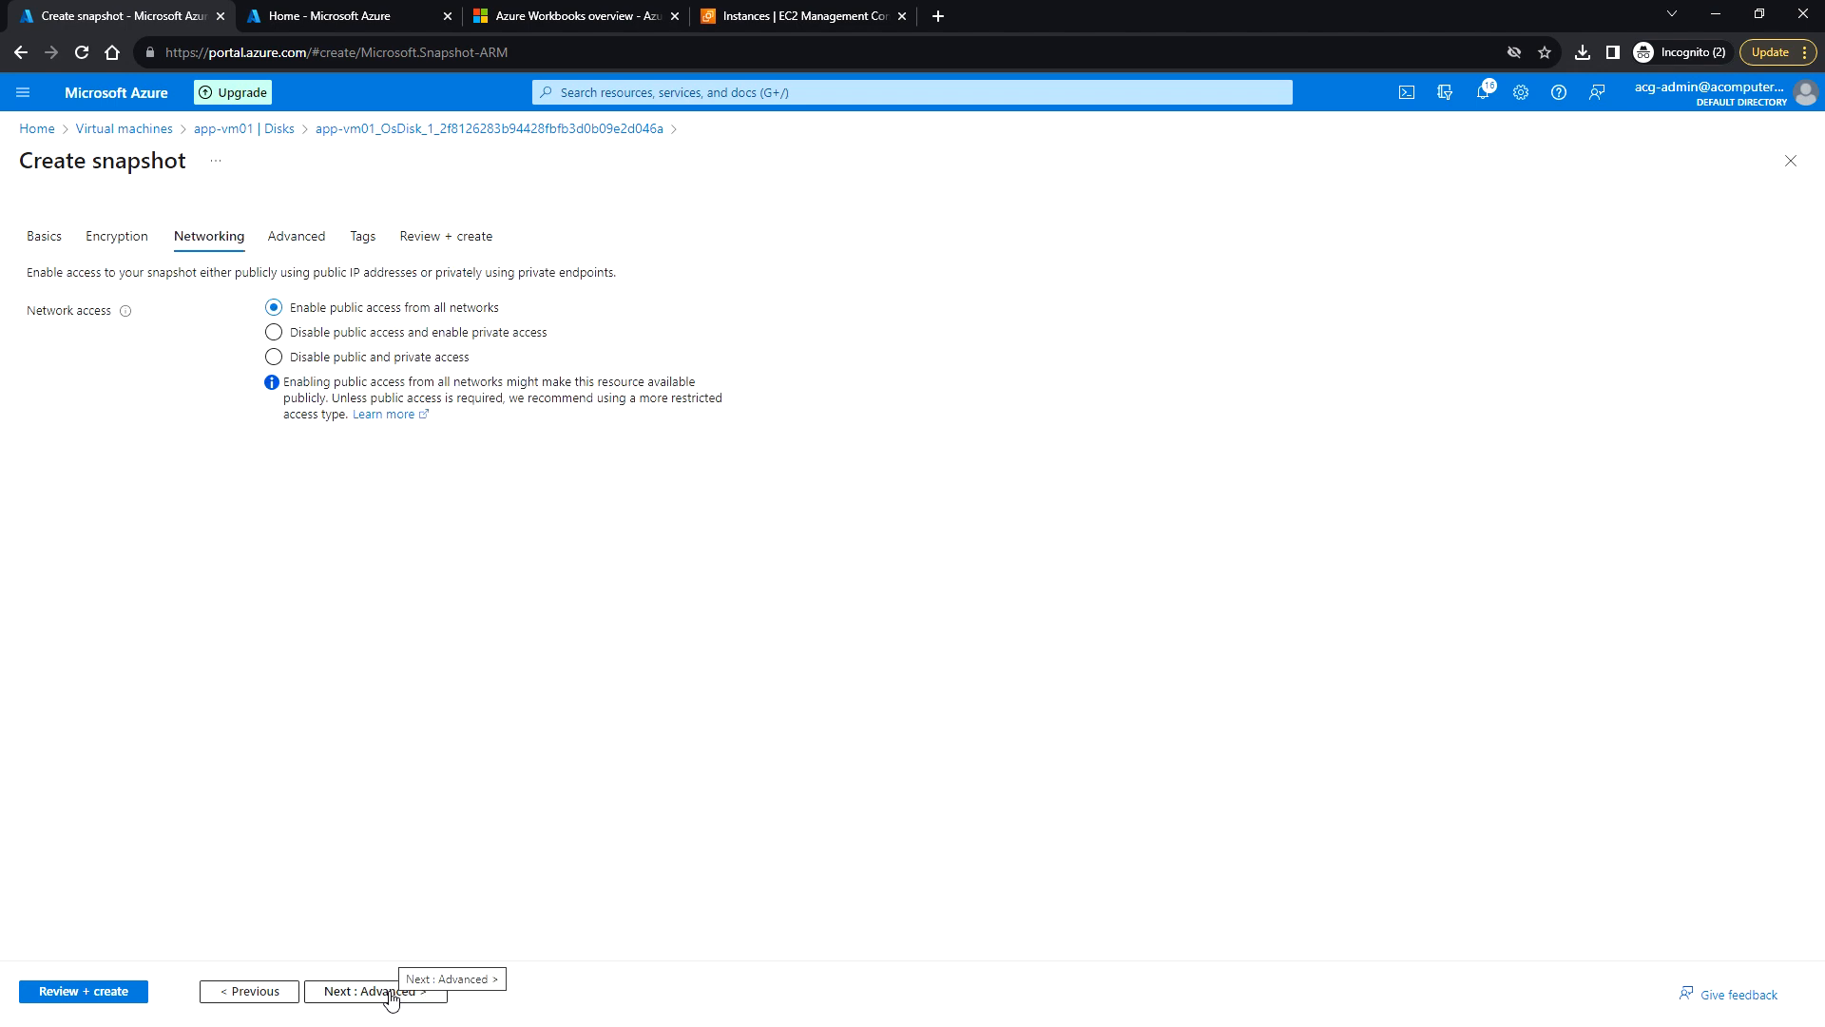
click(389, 994)
click(390, 994)
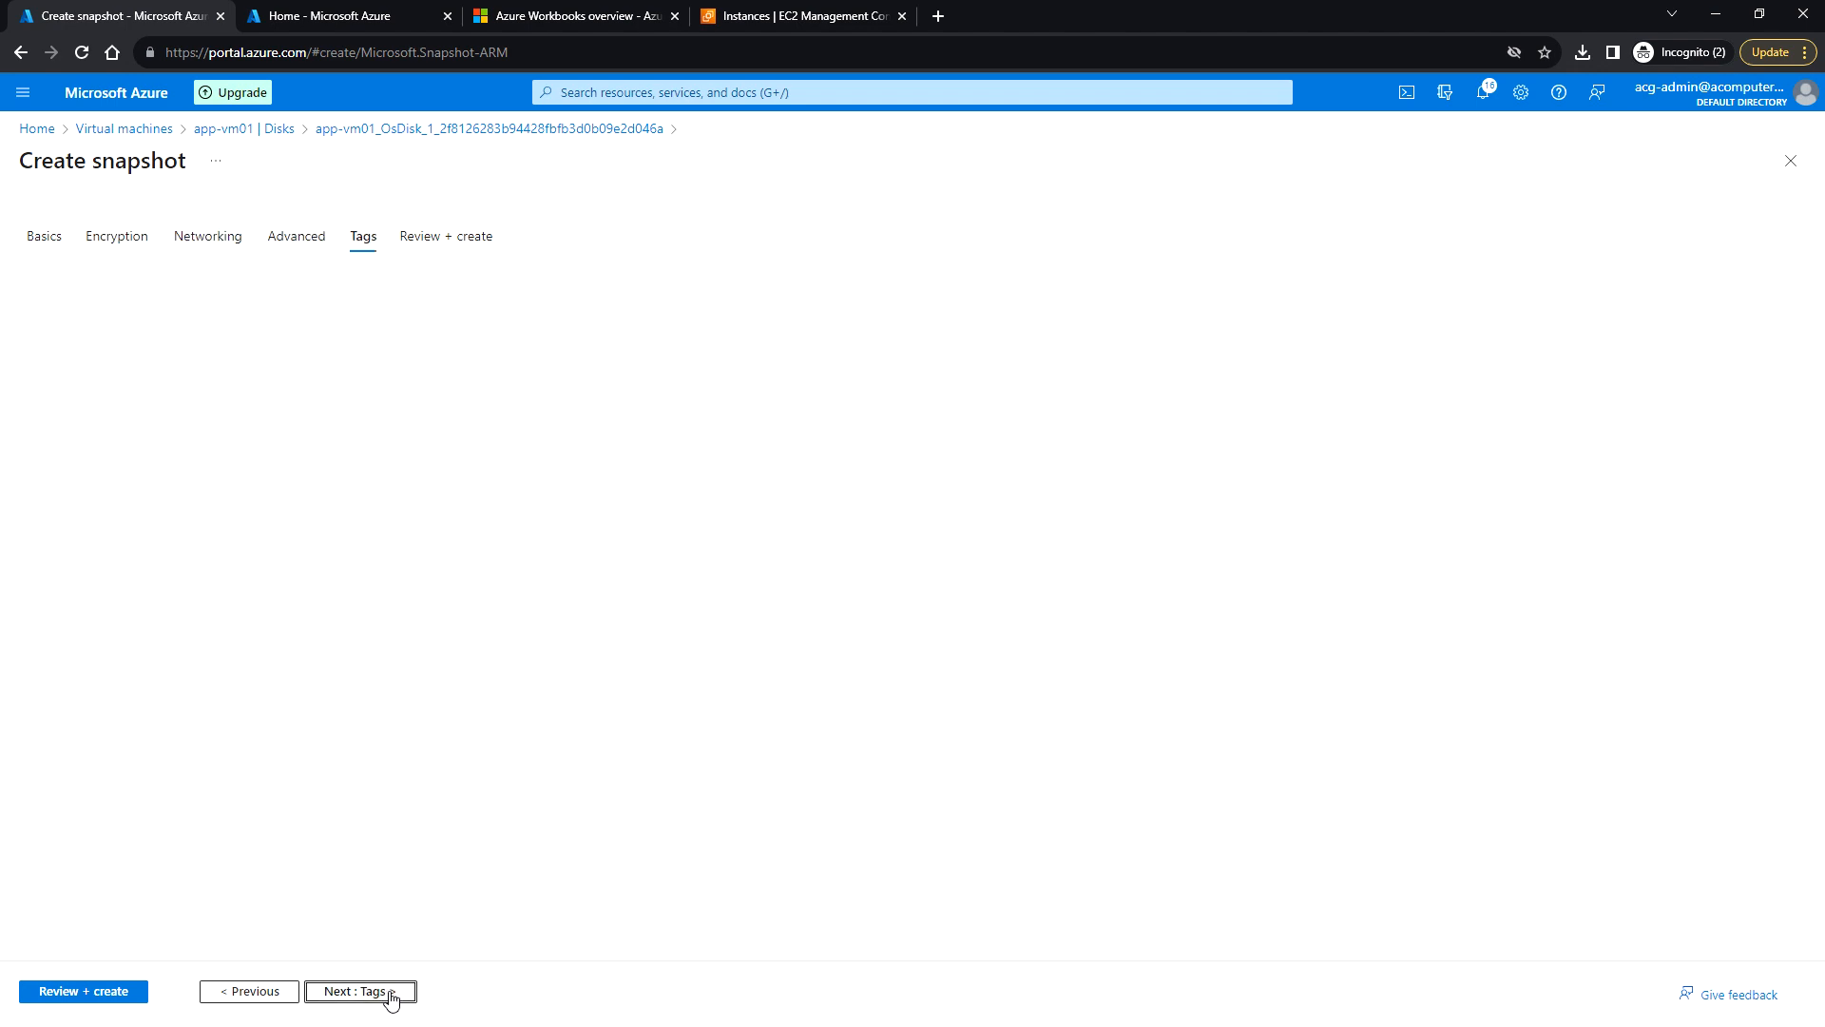
click(87, 998)
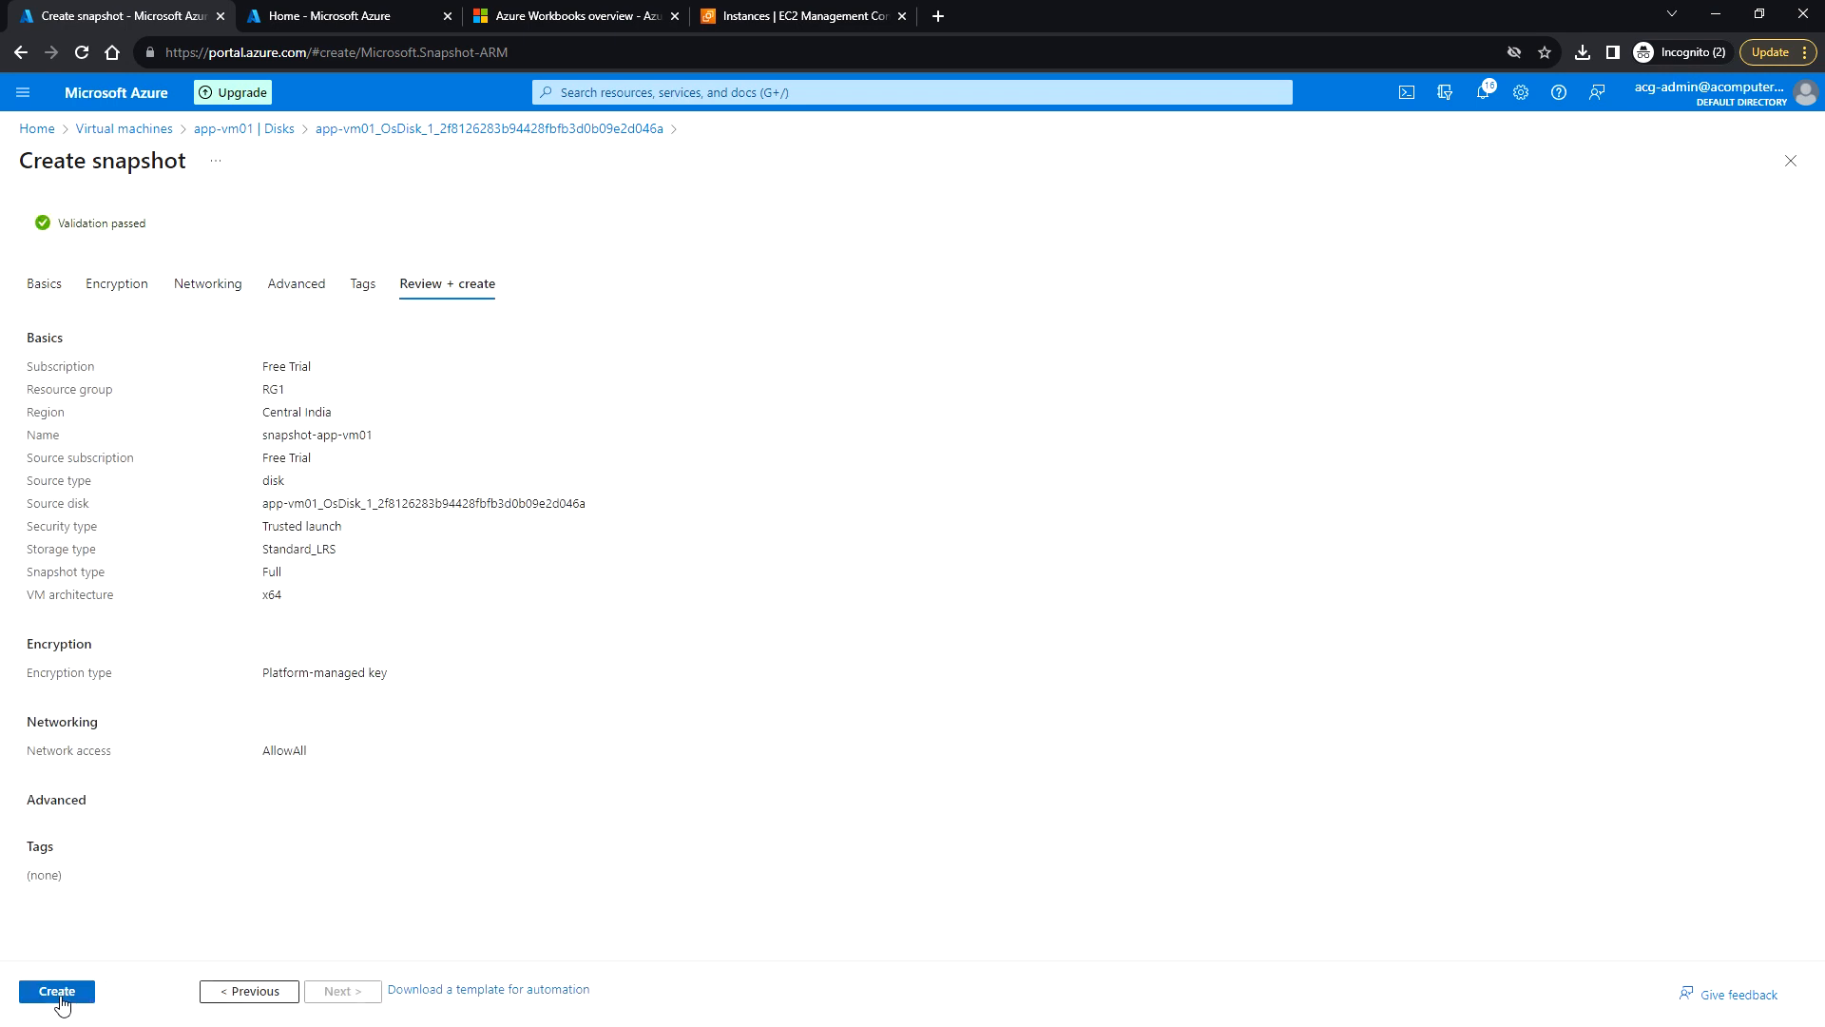
click(60, 995)
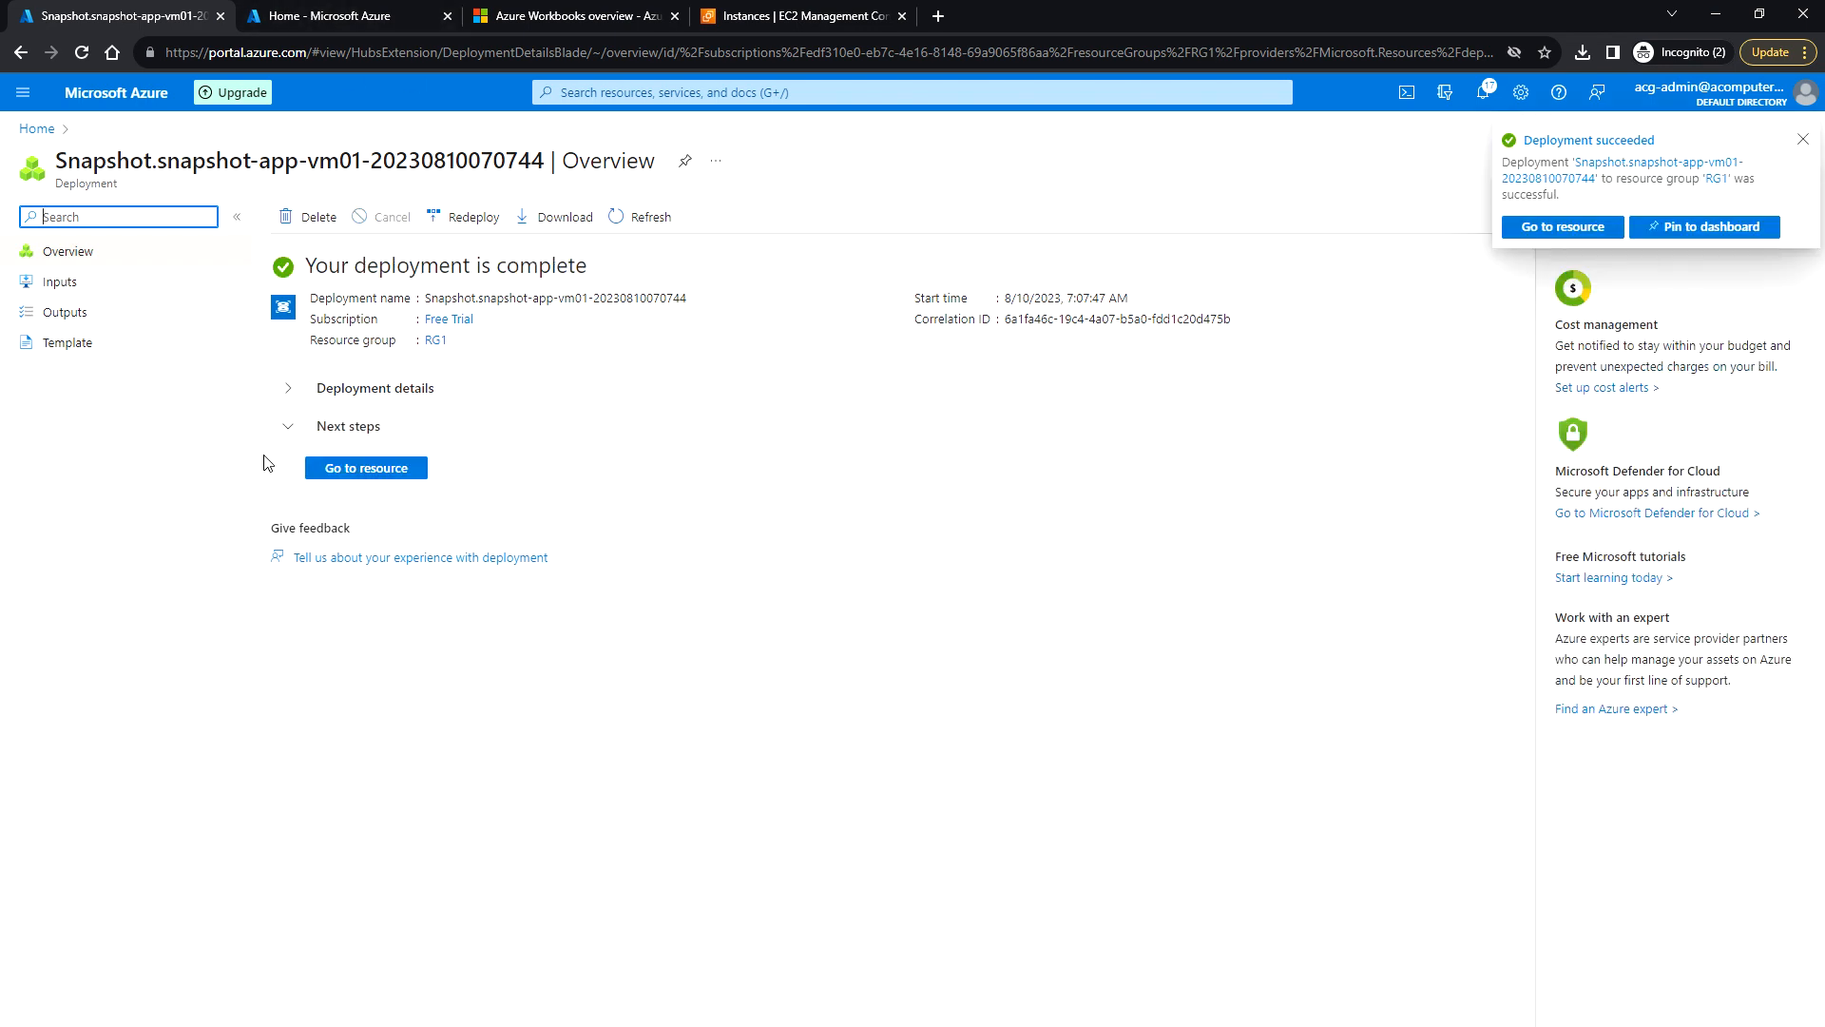
click(385, 471)
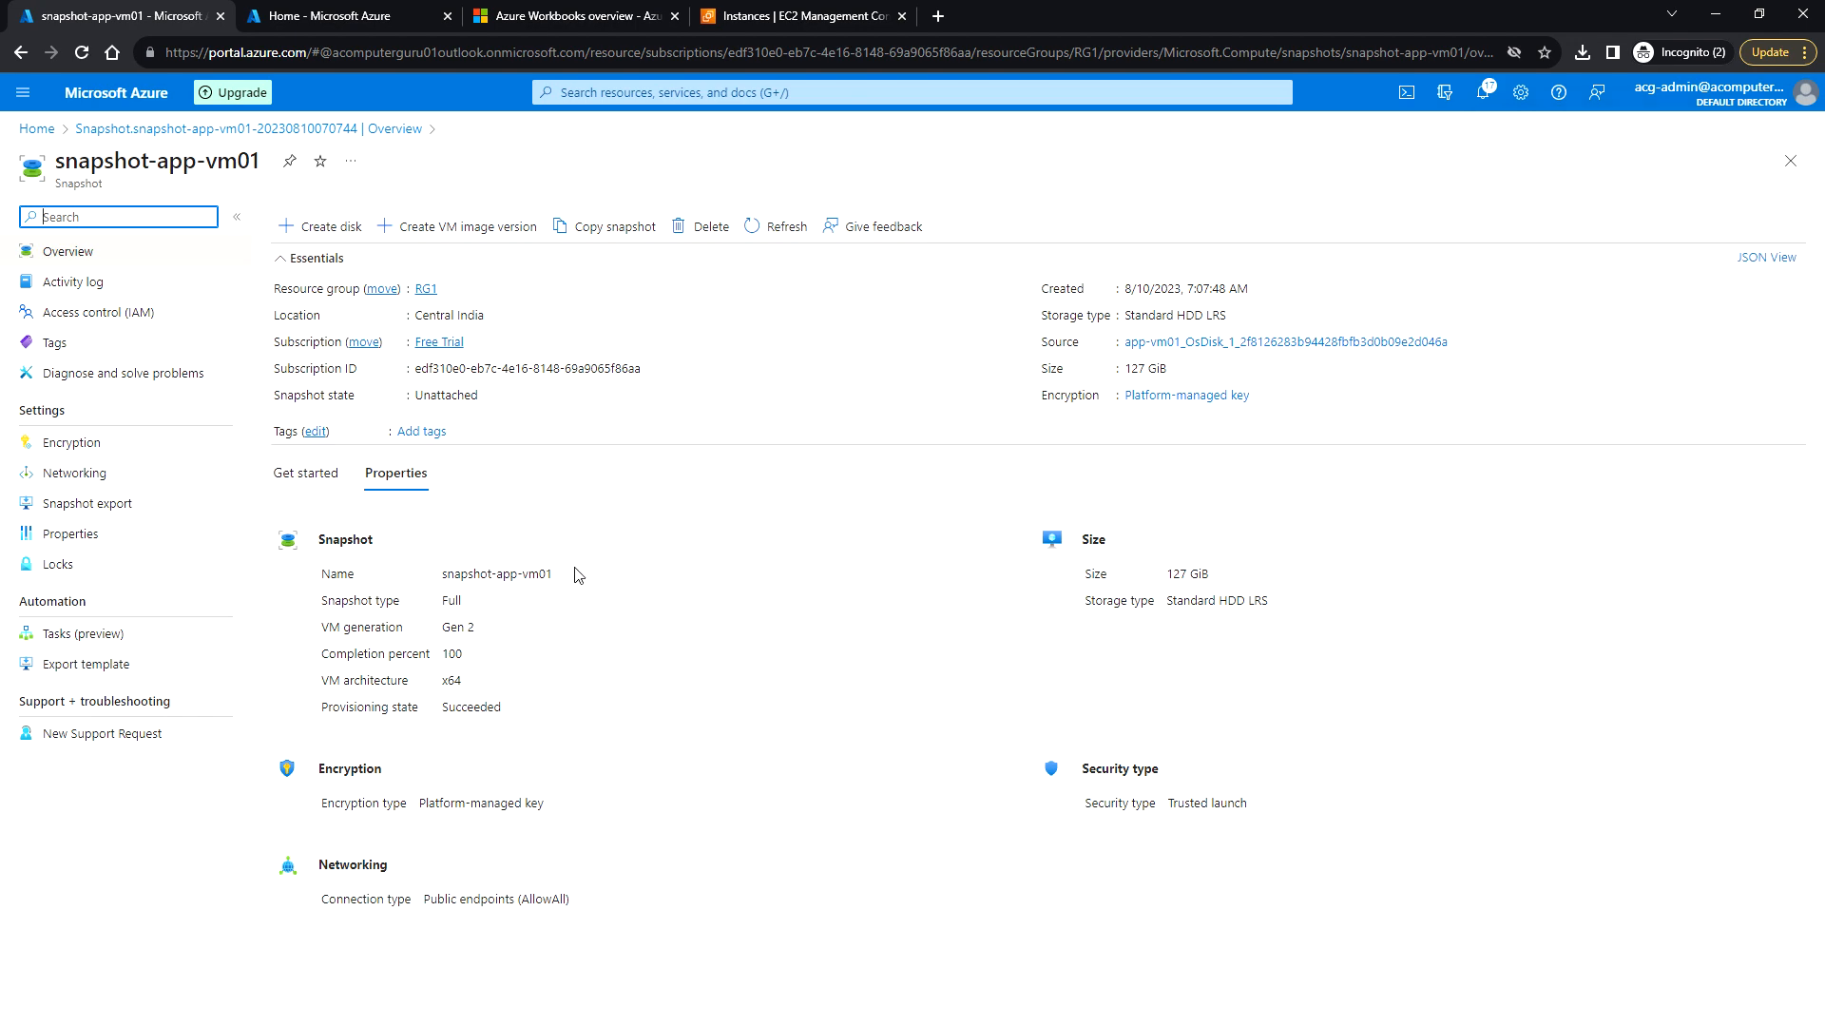
Step: Search the portal for the Snapshots service, refresh its list and view the details of snapshot-app-vm01
click(108, 101)
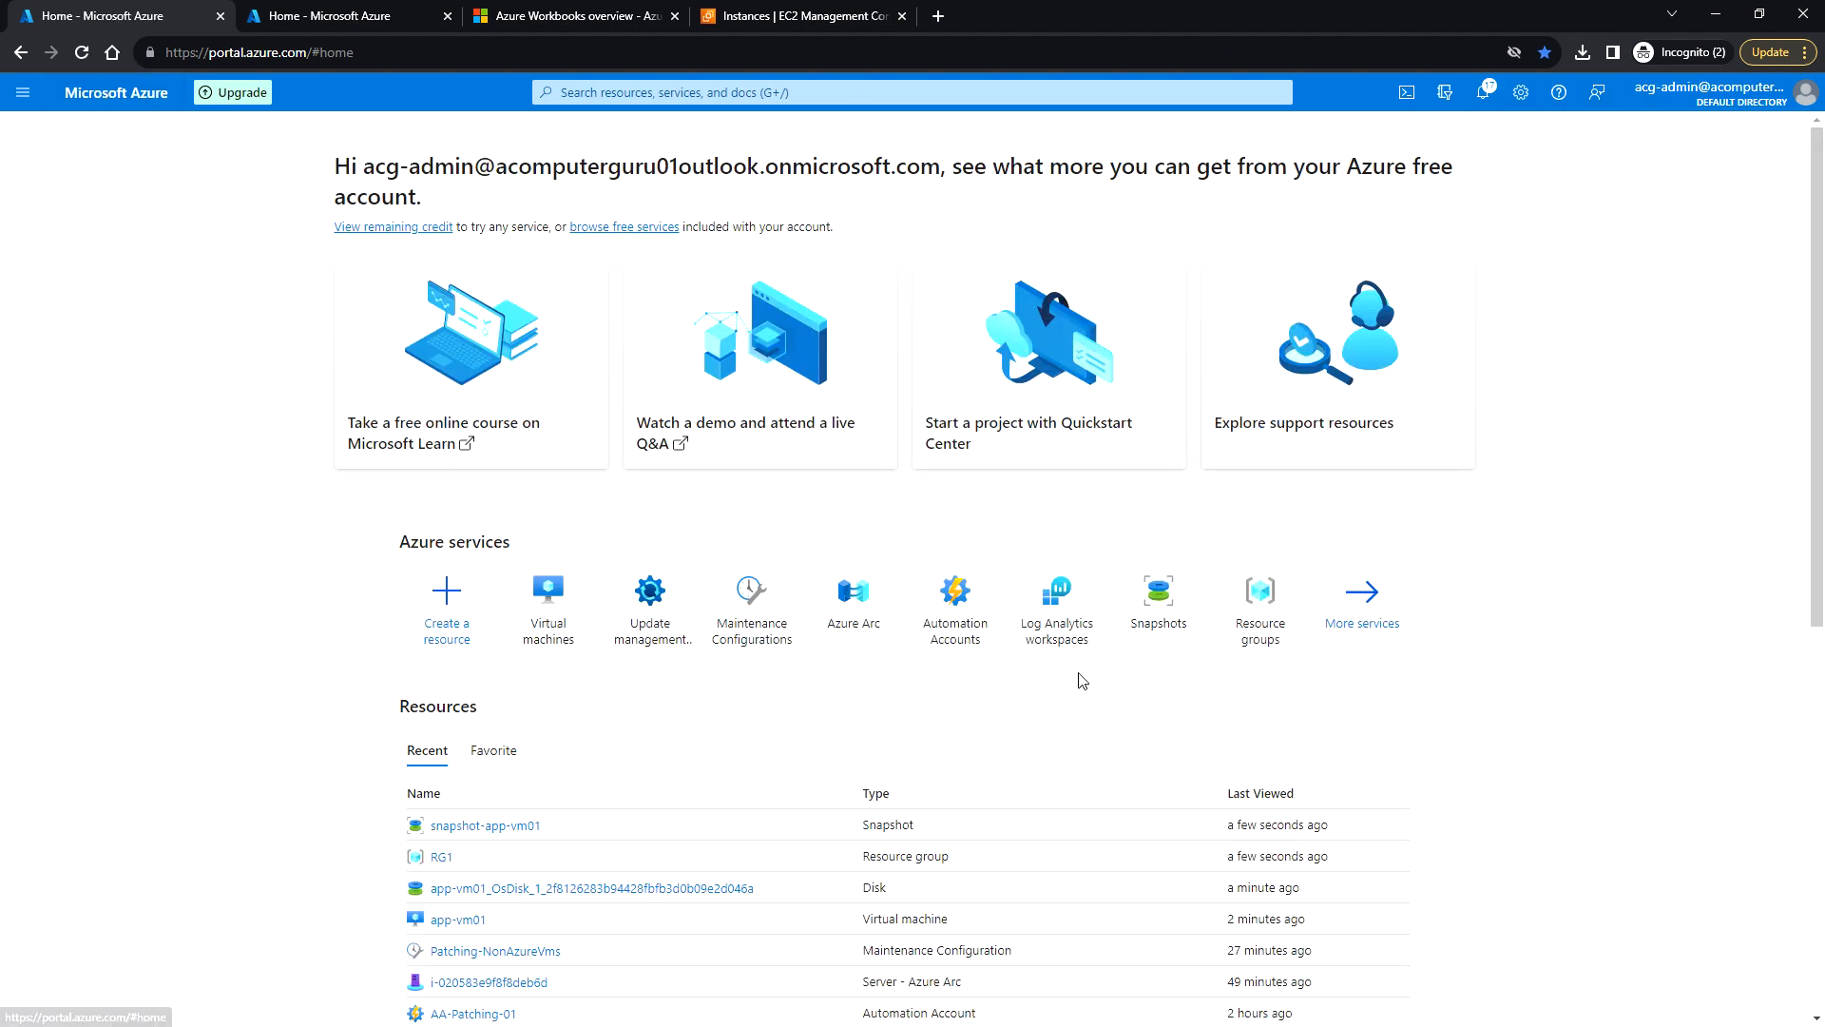
click(684, 90)
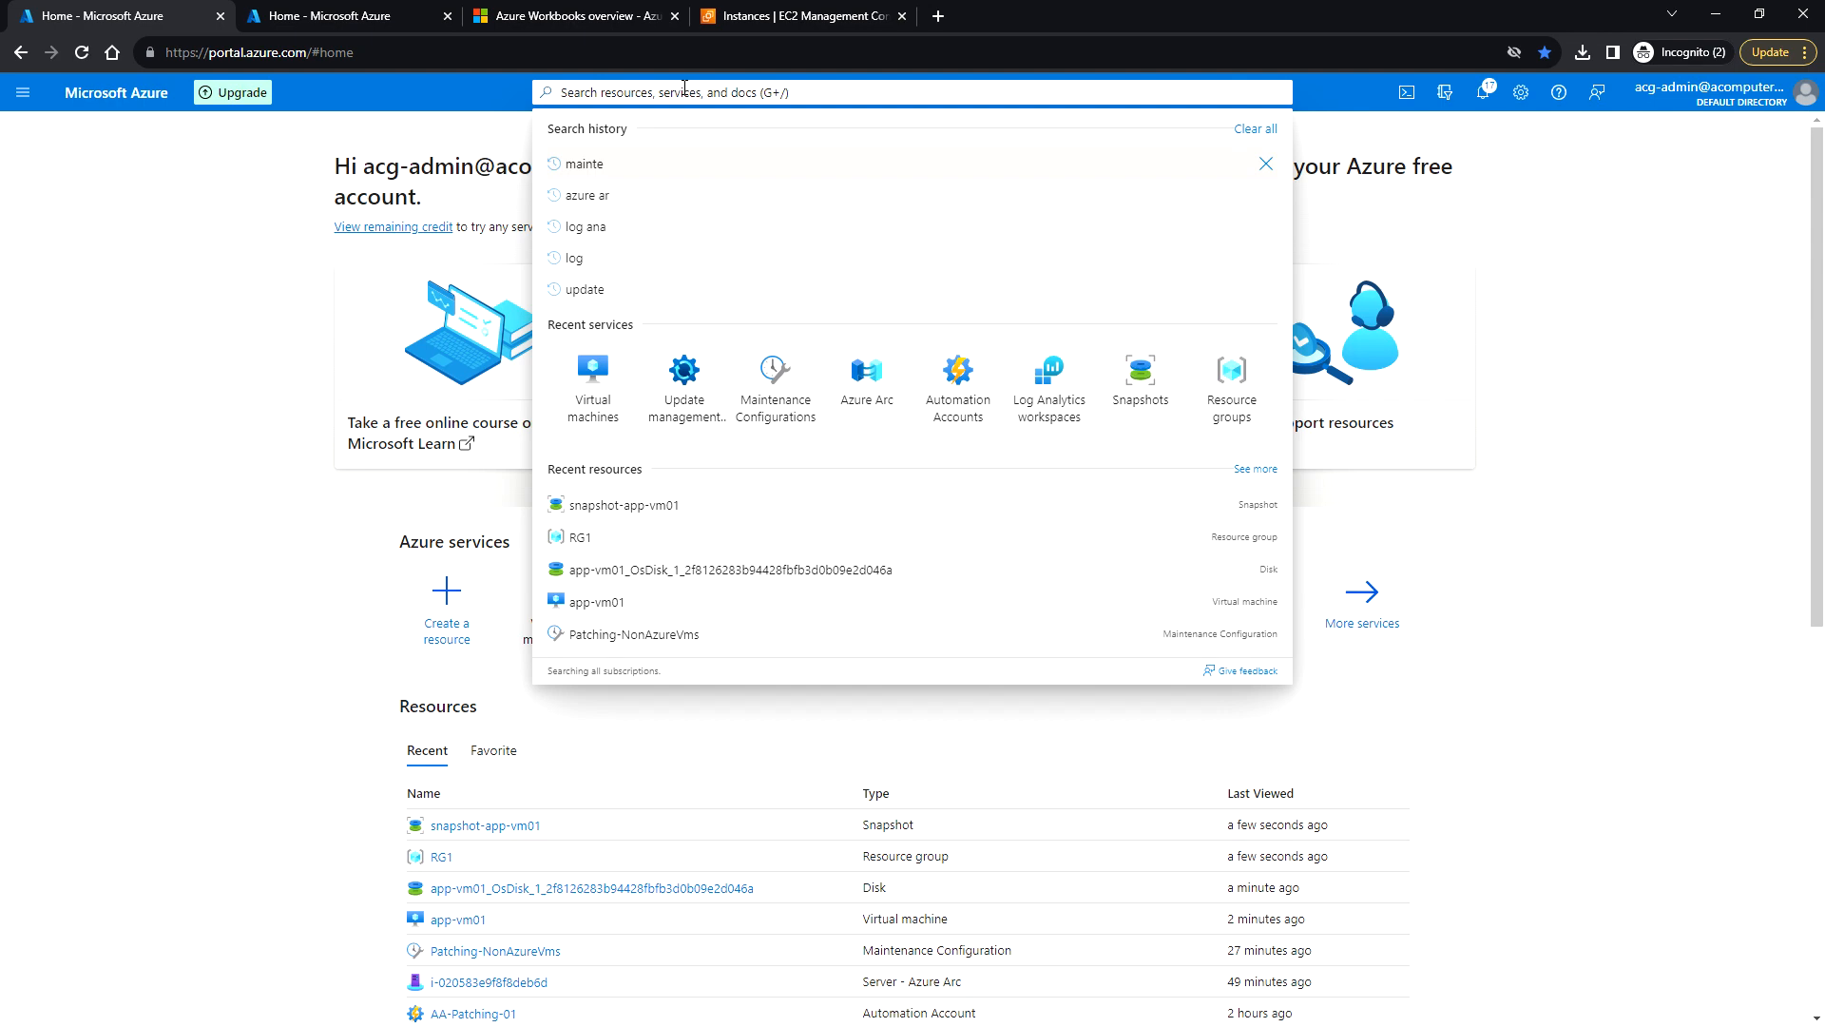
text(snap)
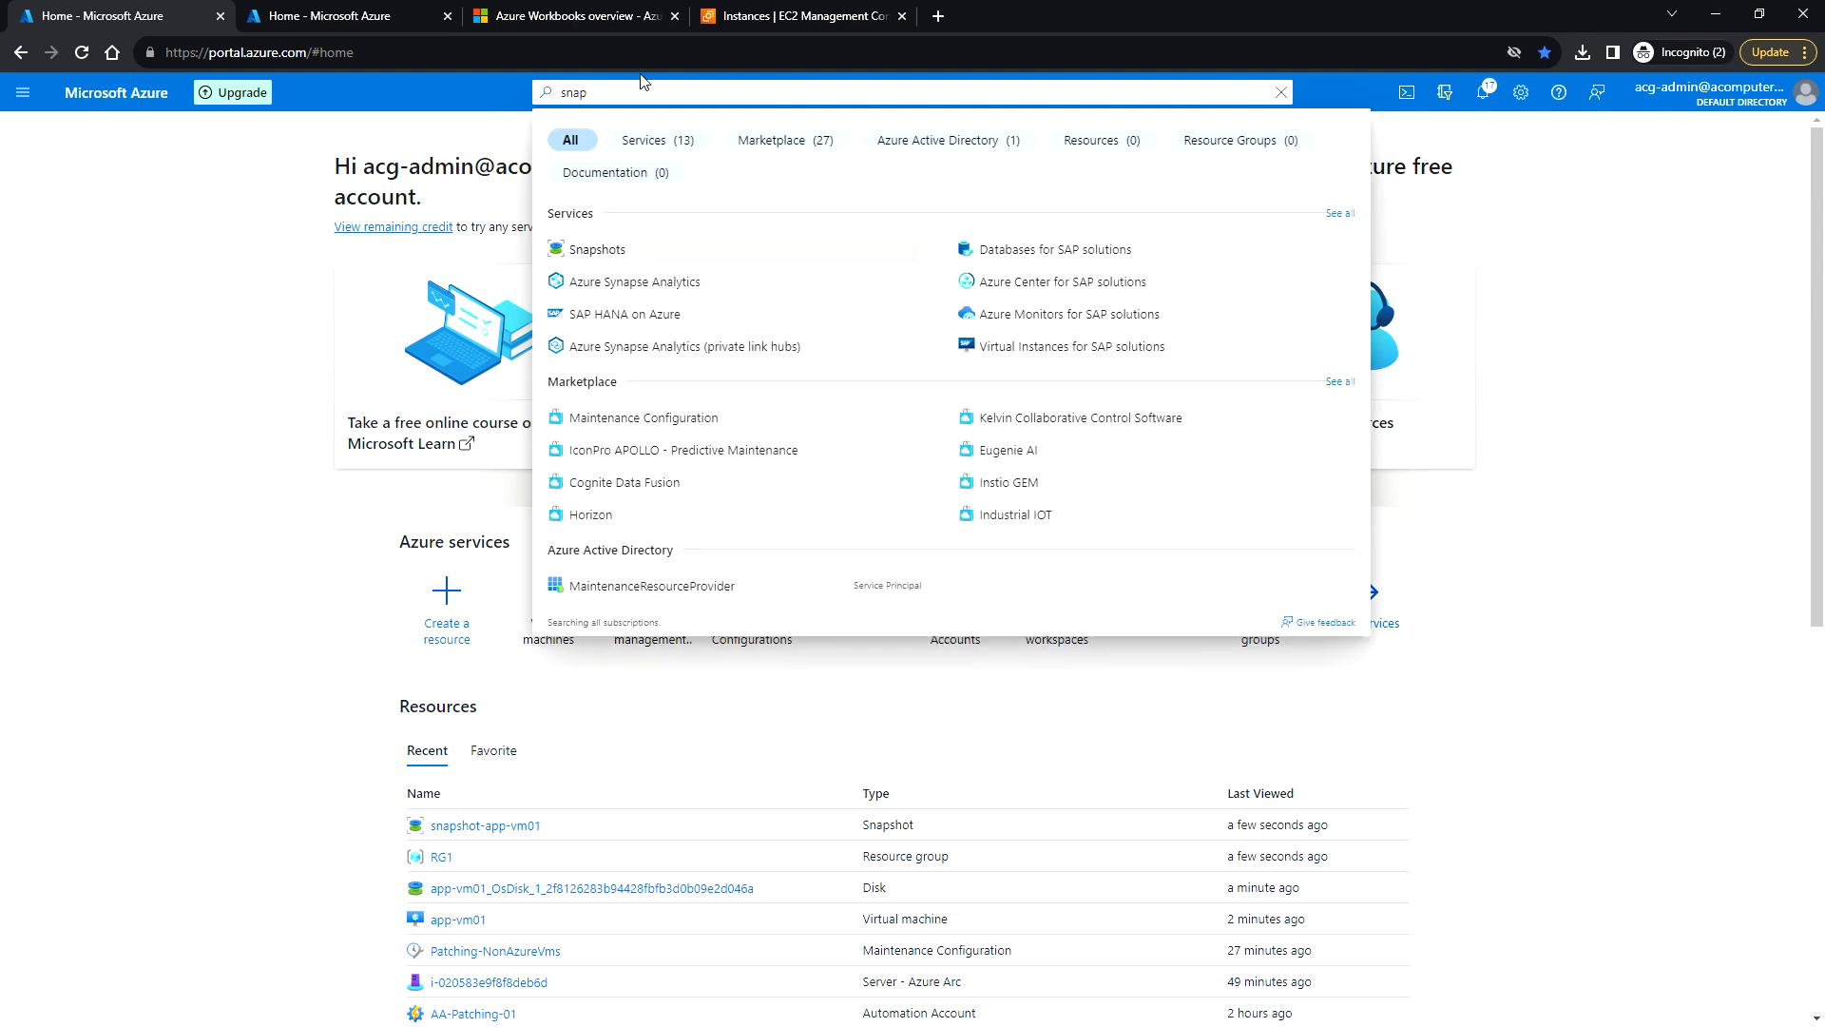
click(620, 253)
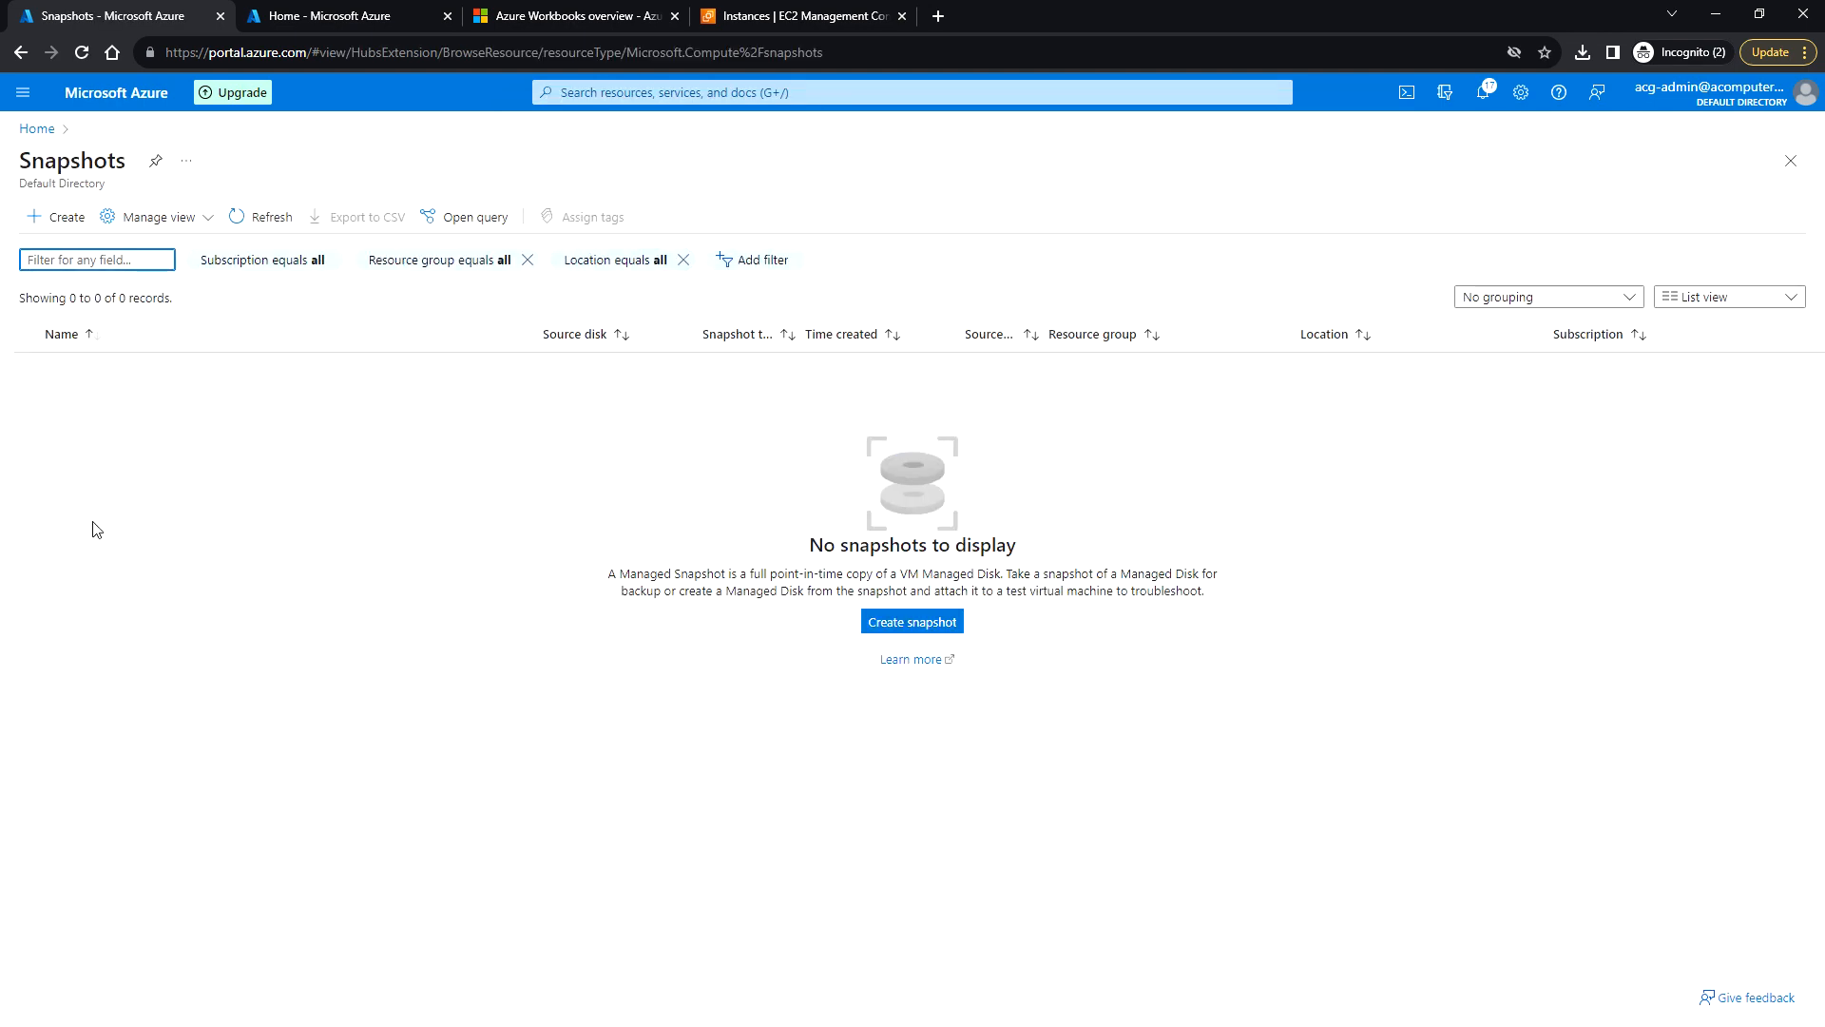
click(271, 225)
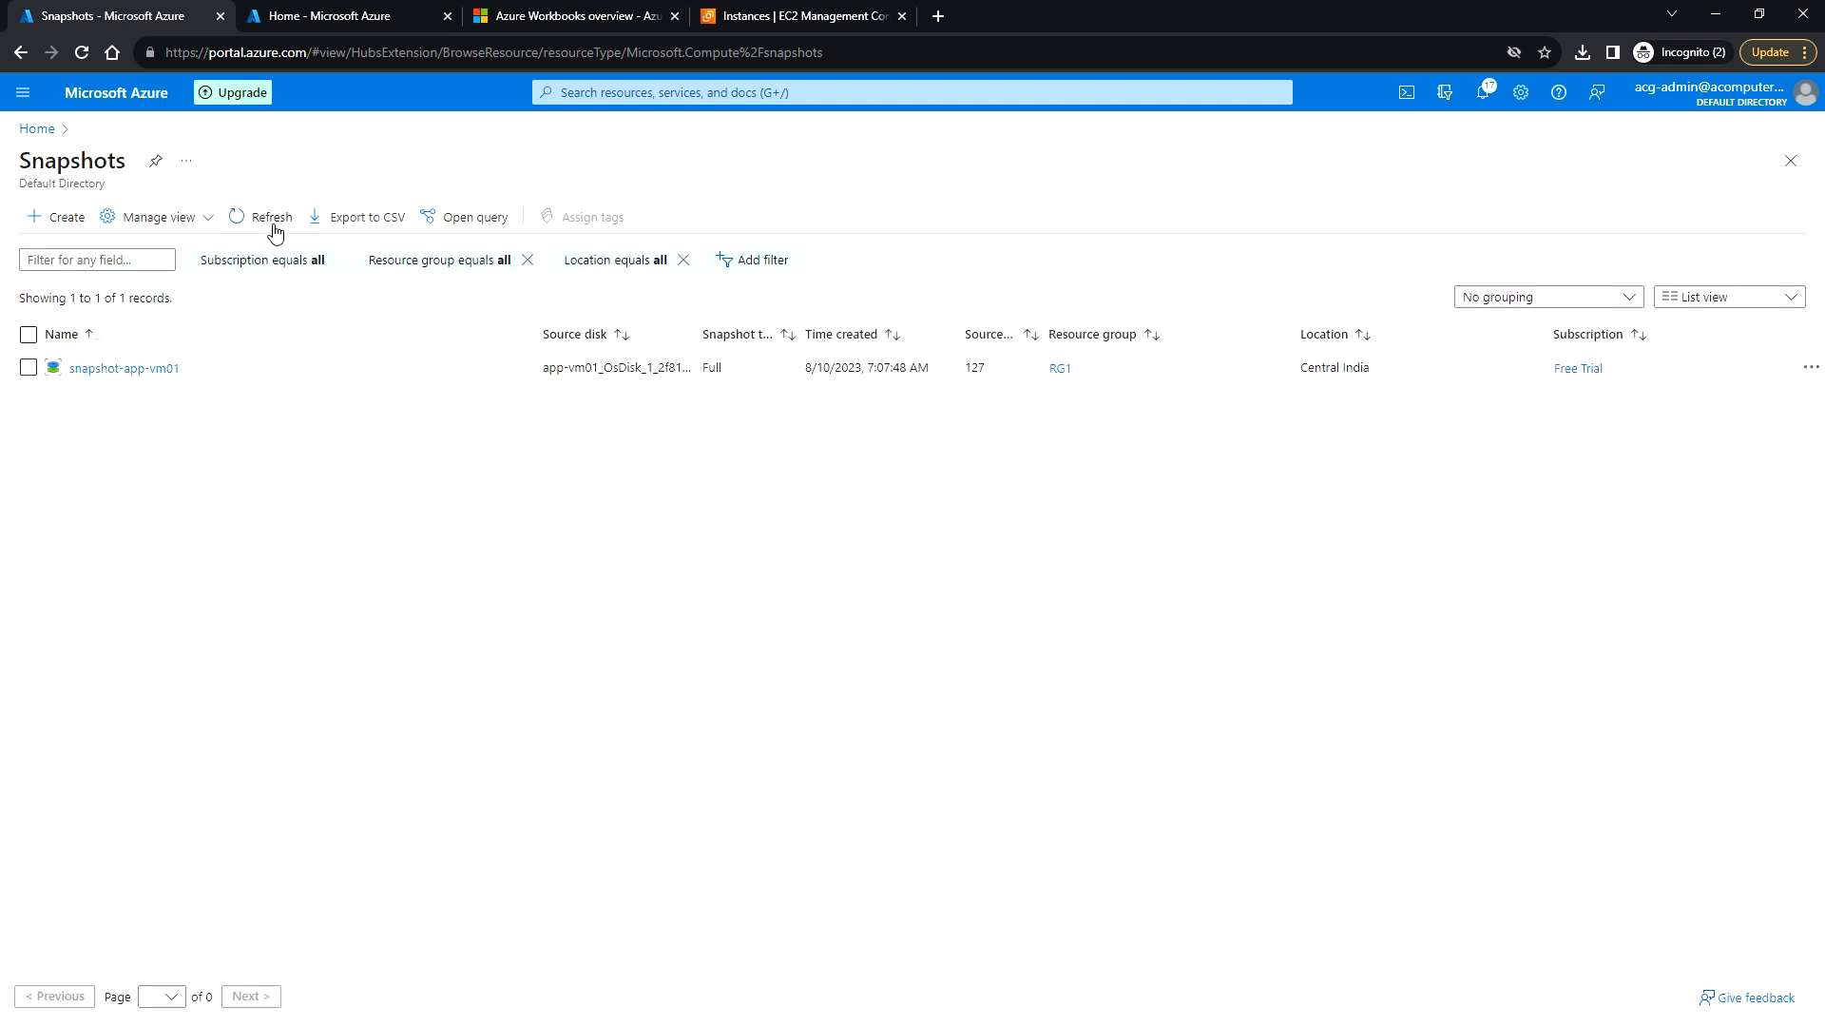
click(126, 370)
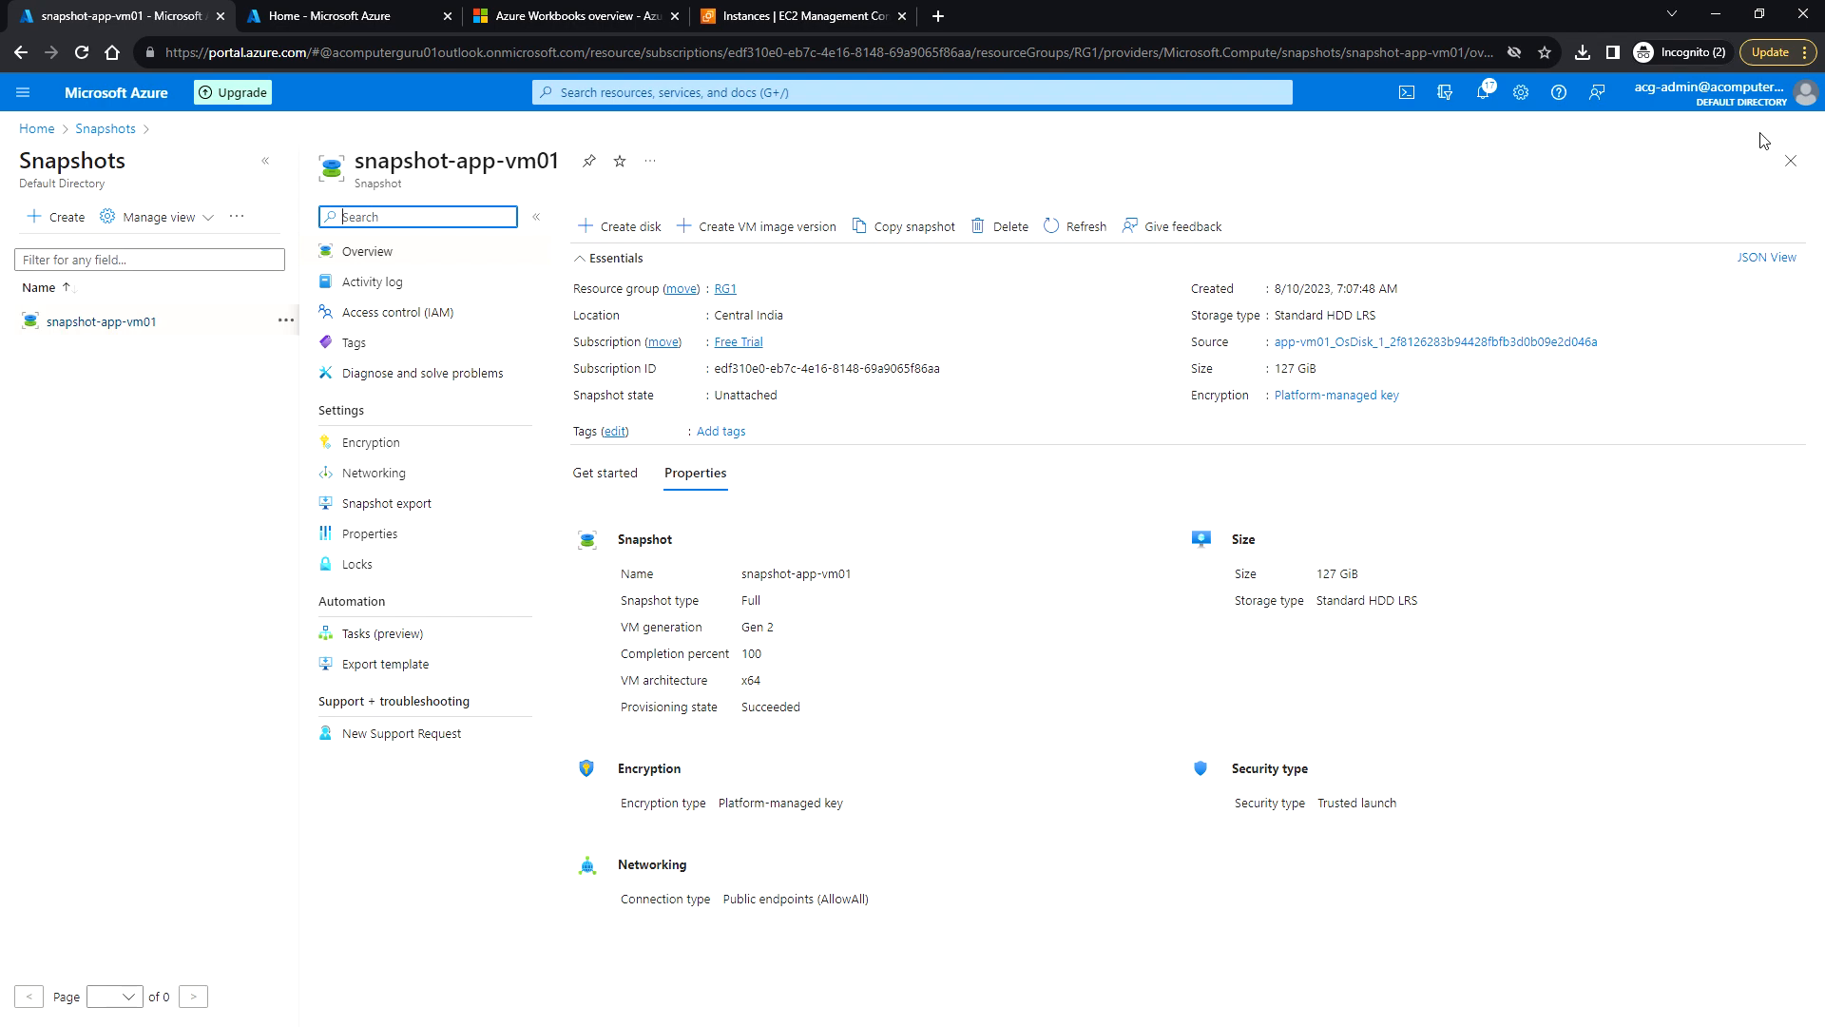
click(1791, 161)
Step: From the portal home, open the OS disk of the VM-AD-SYSTEM01 virtual machine to view its snapshot option
click(124, 95)
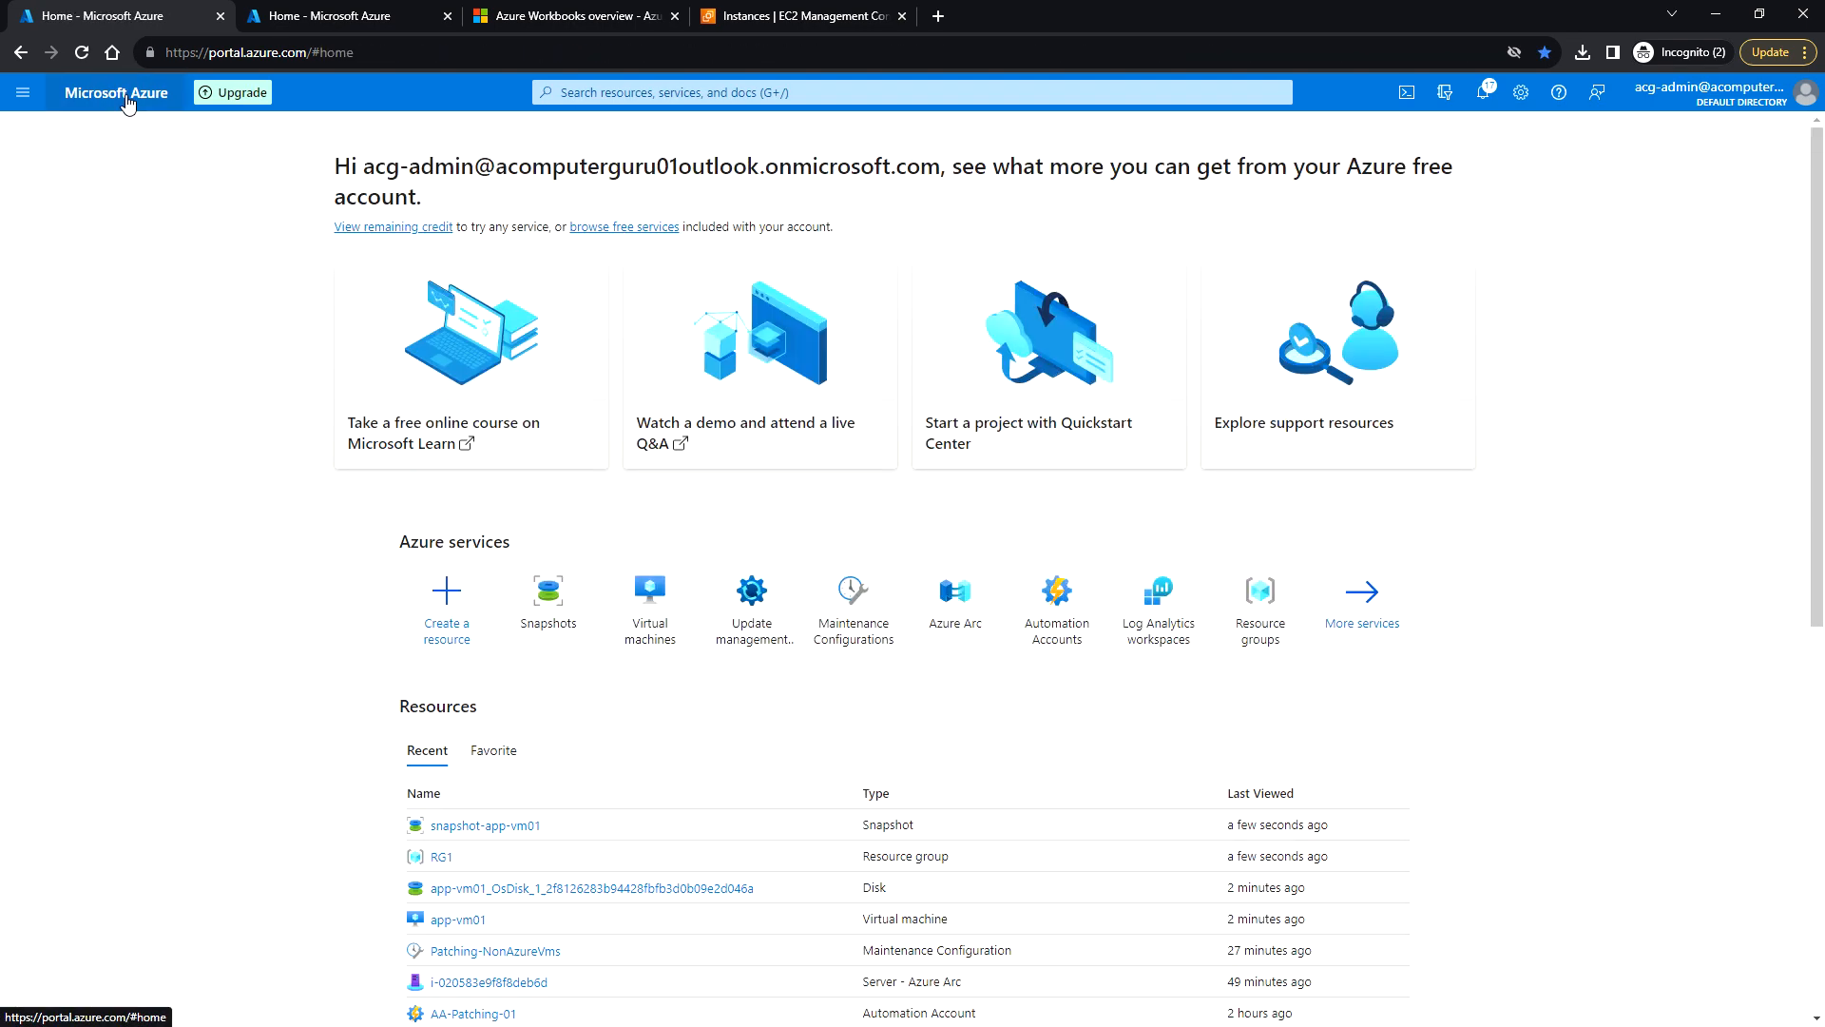
click(650, 627)
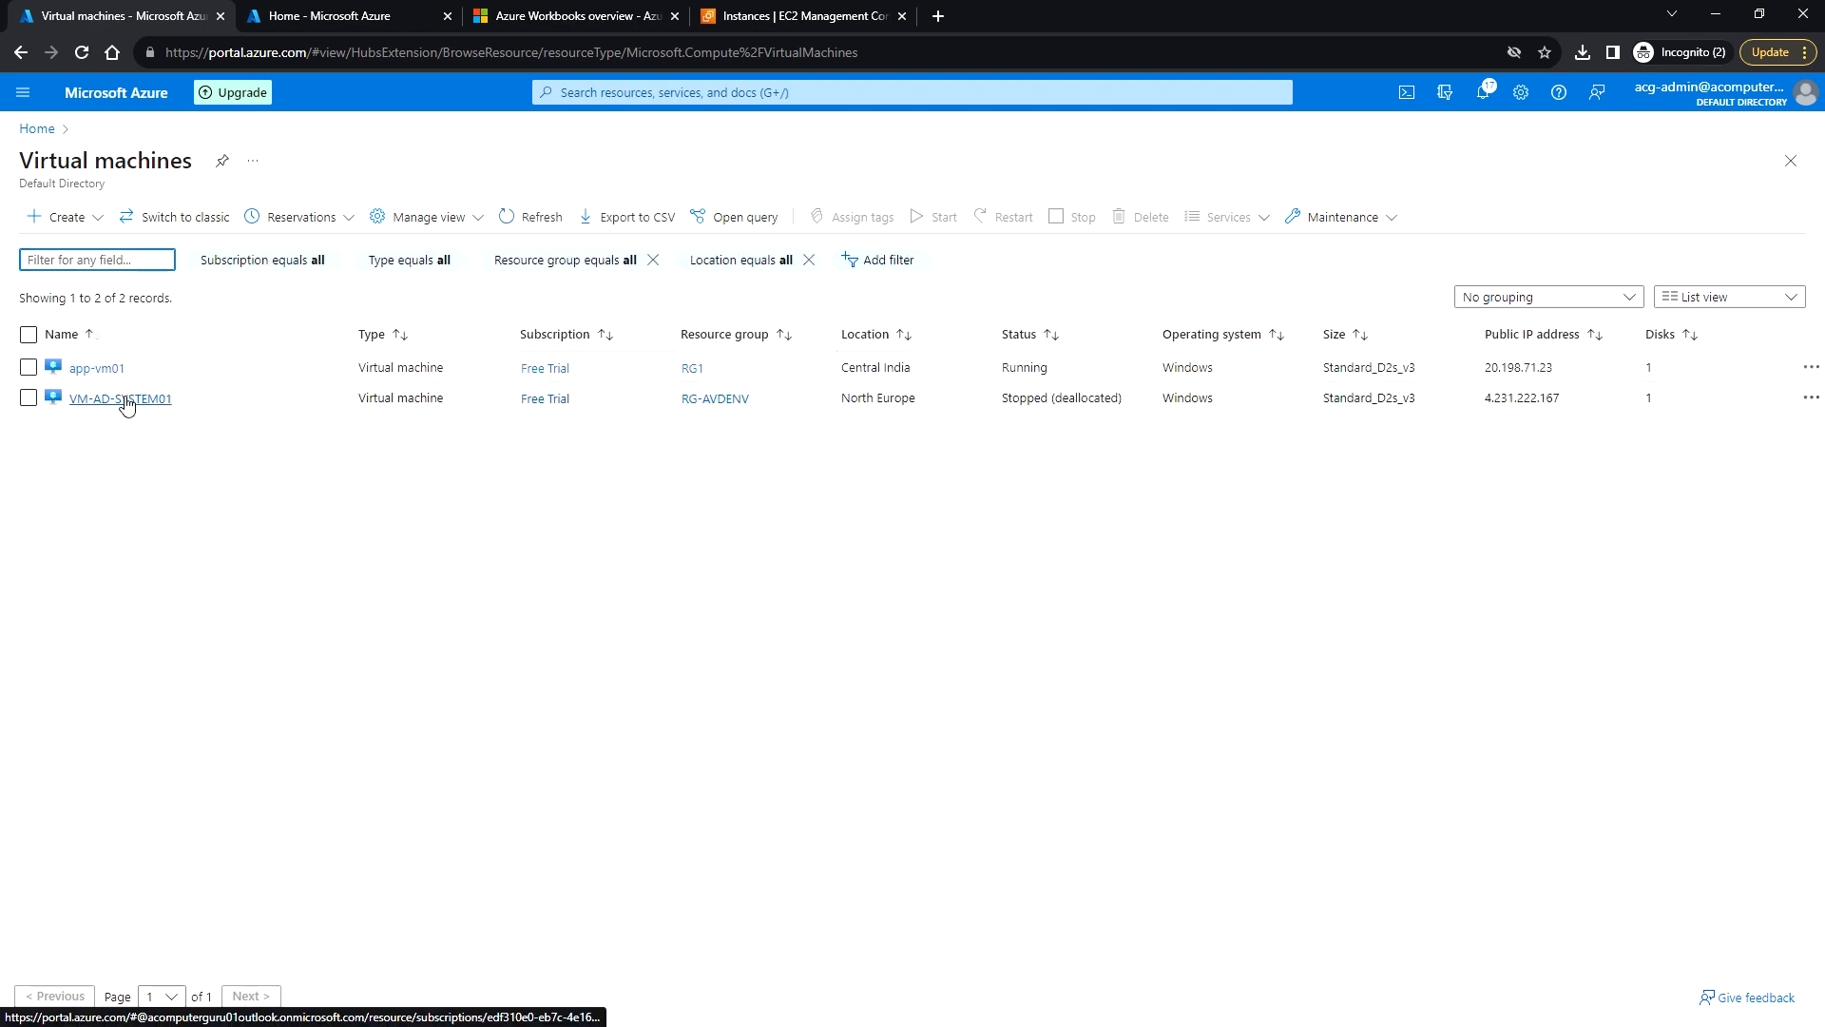
click(127, 400)
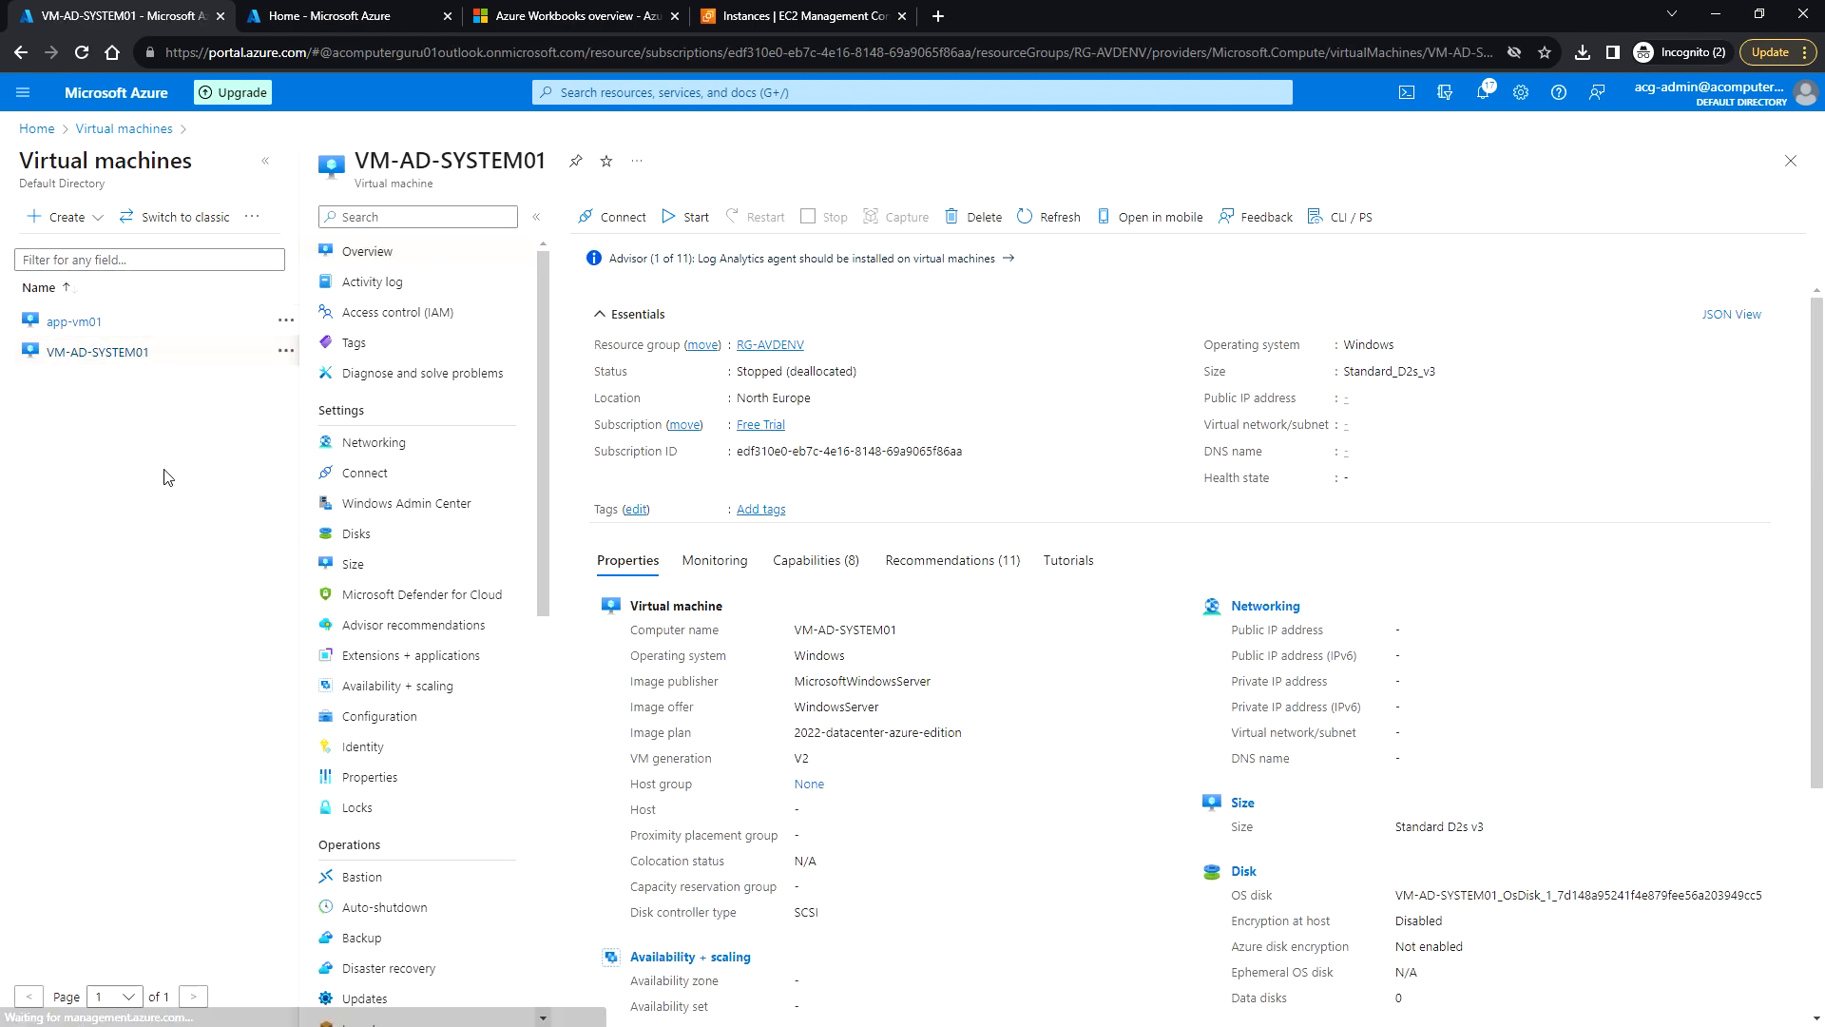
click(358, 532)
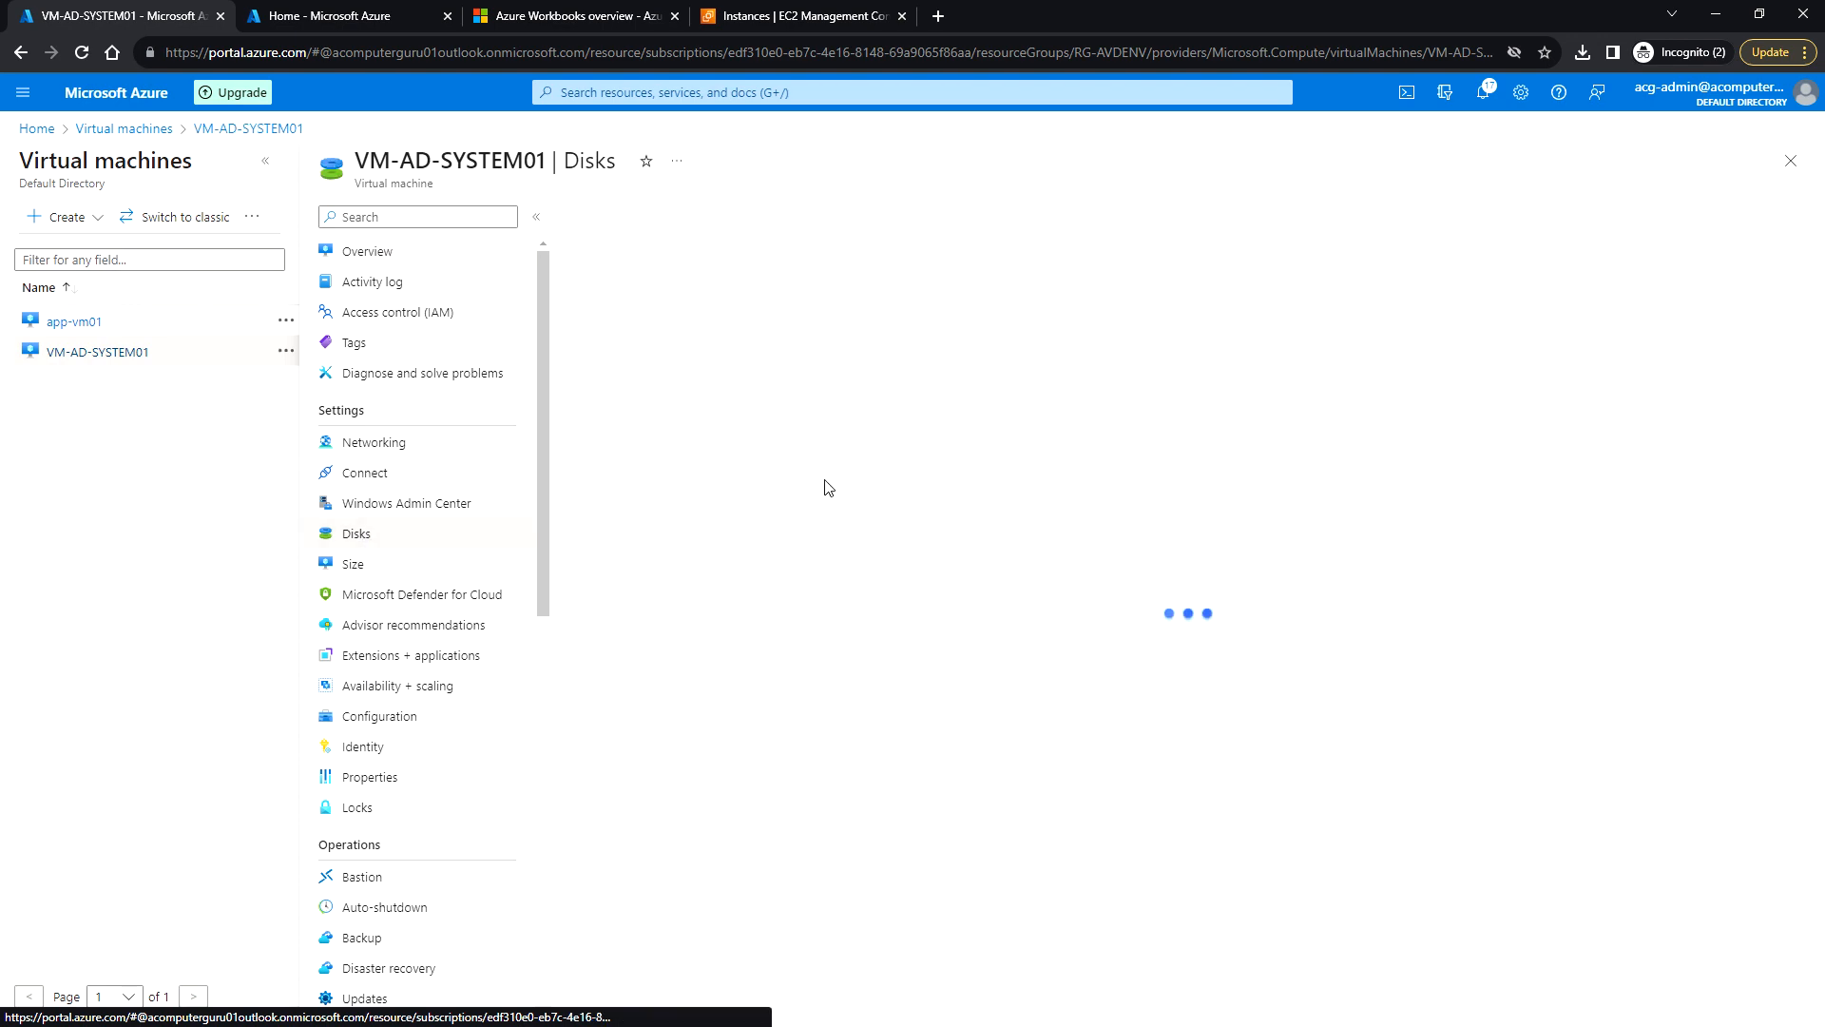
click(690, 362)
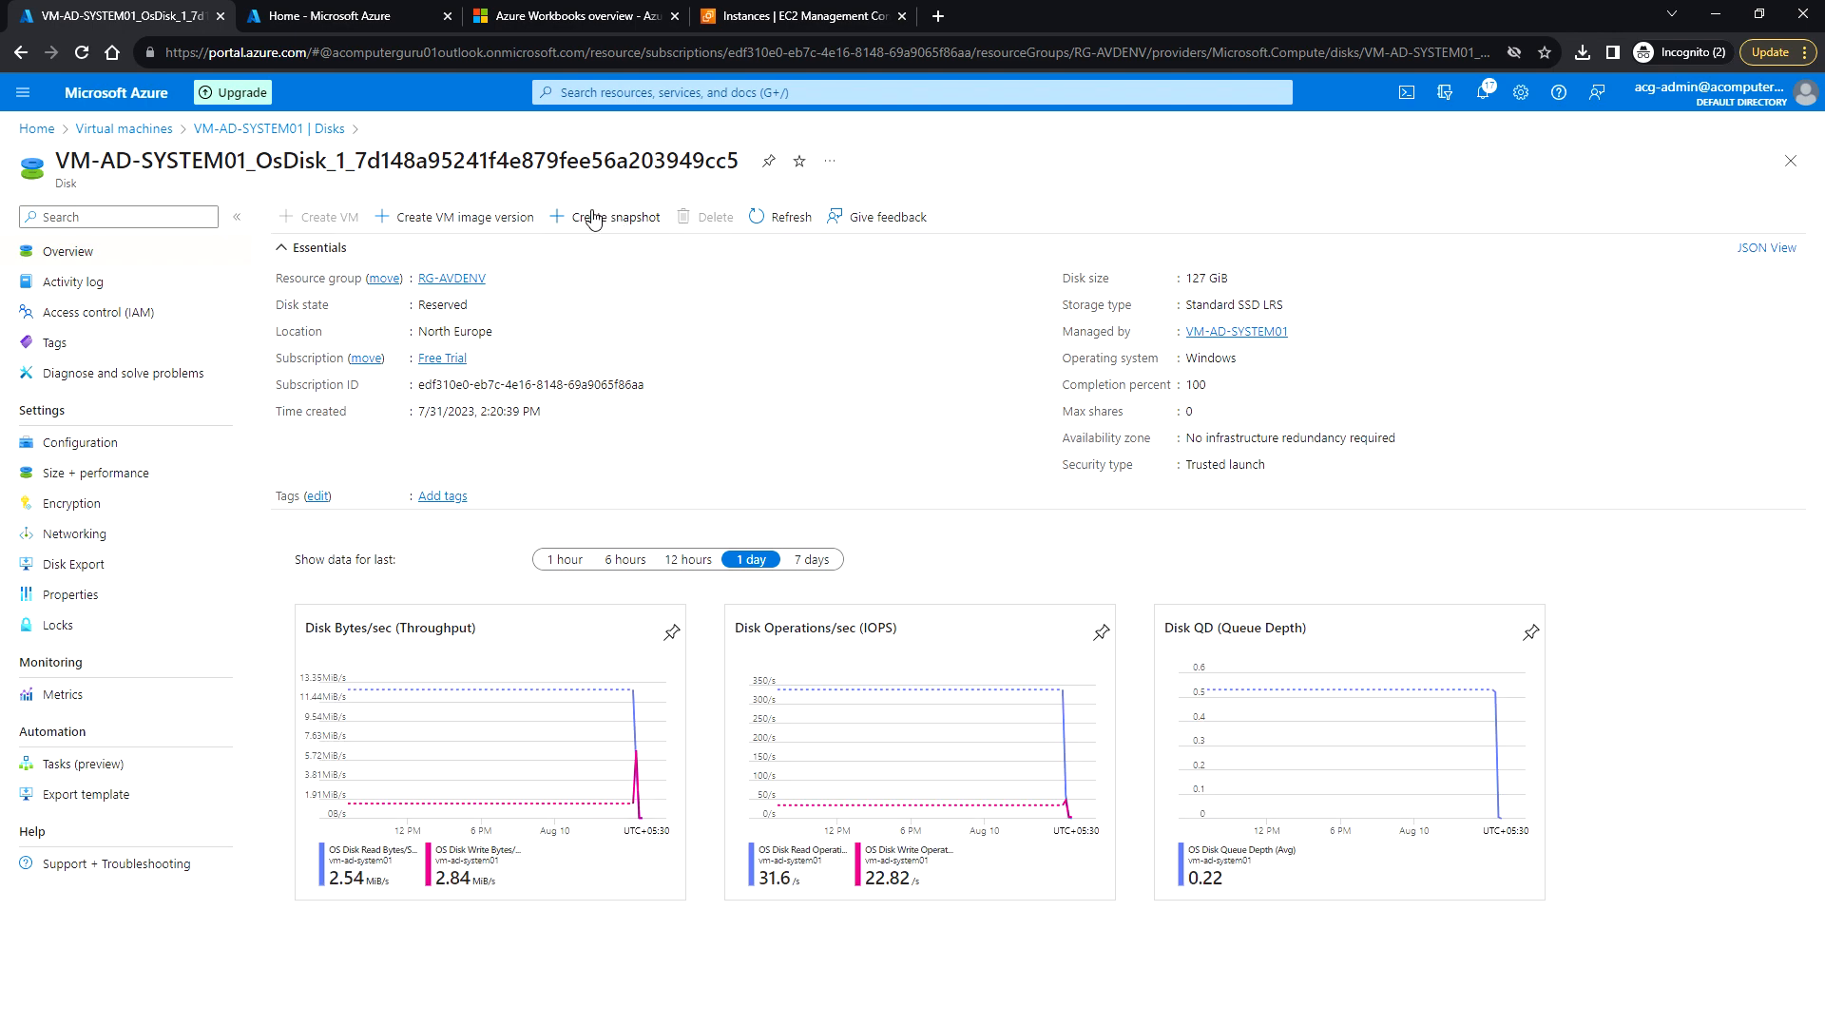
Step: Examine the Azure role assignments of the AA-Patching-01 automation account's system-assigned identity
click(123, 94)
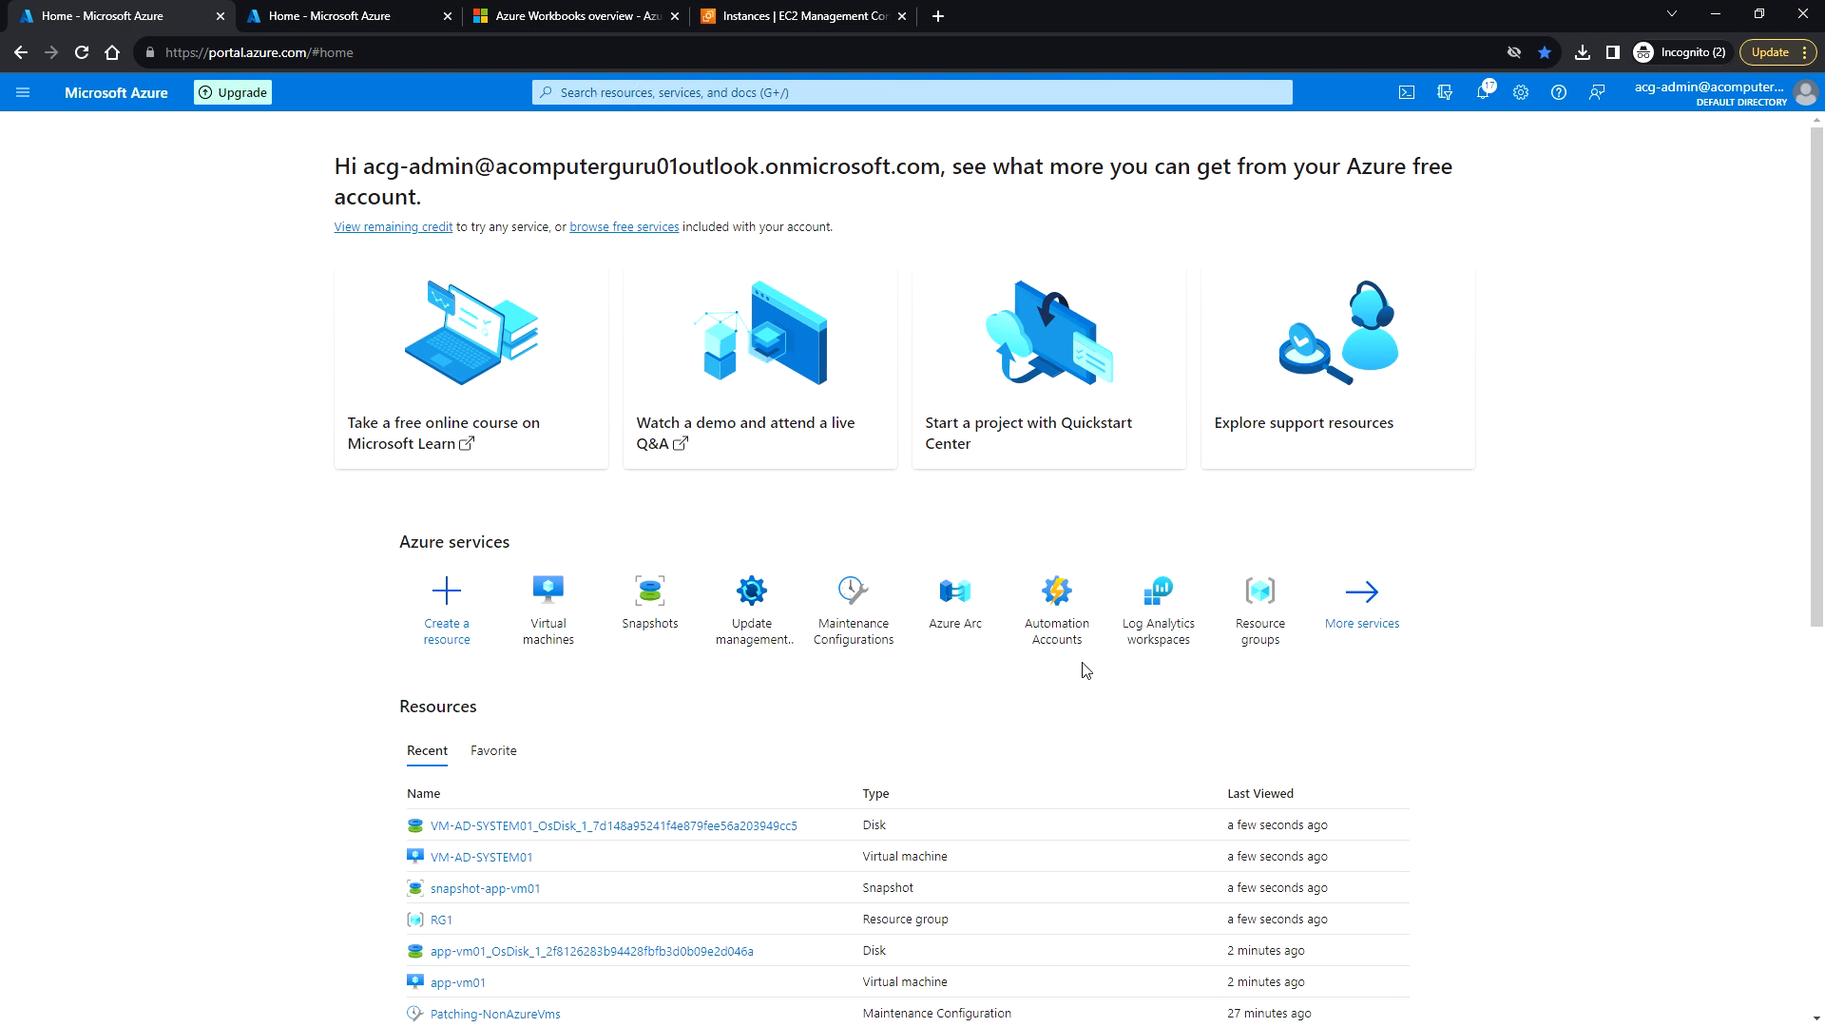
click(1081, 614)
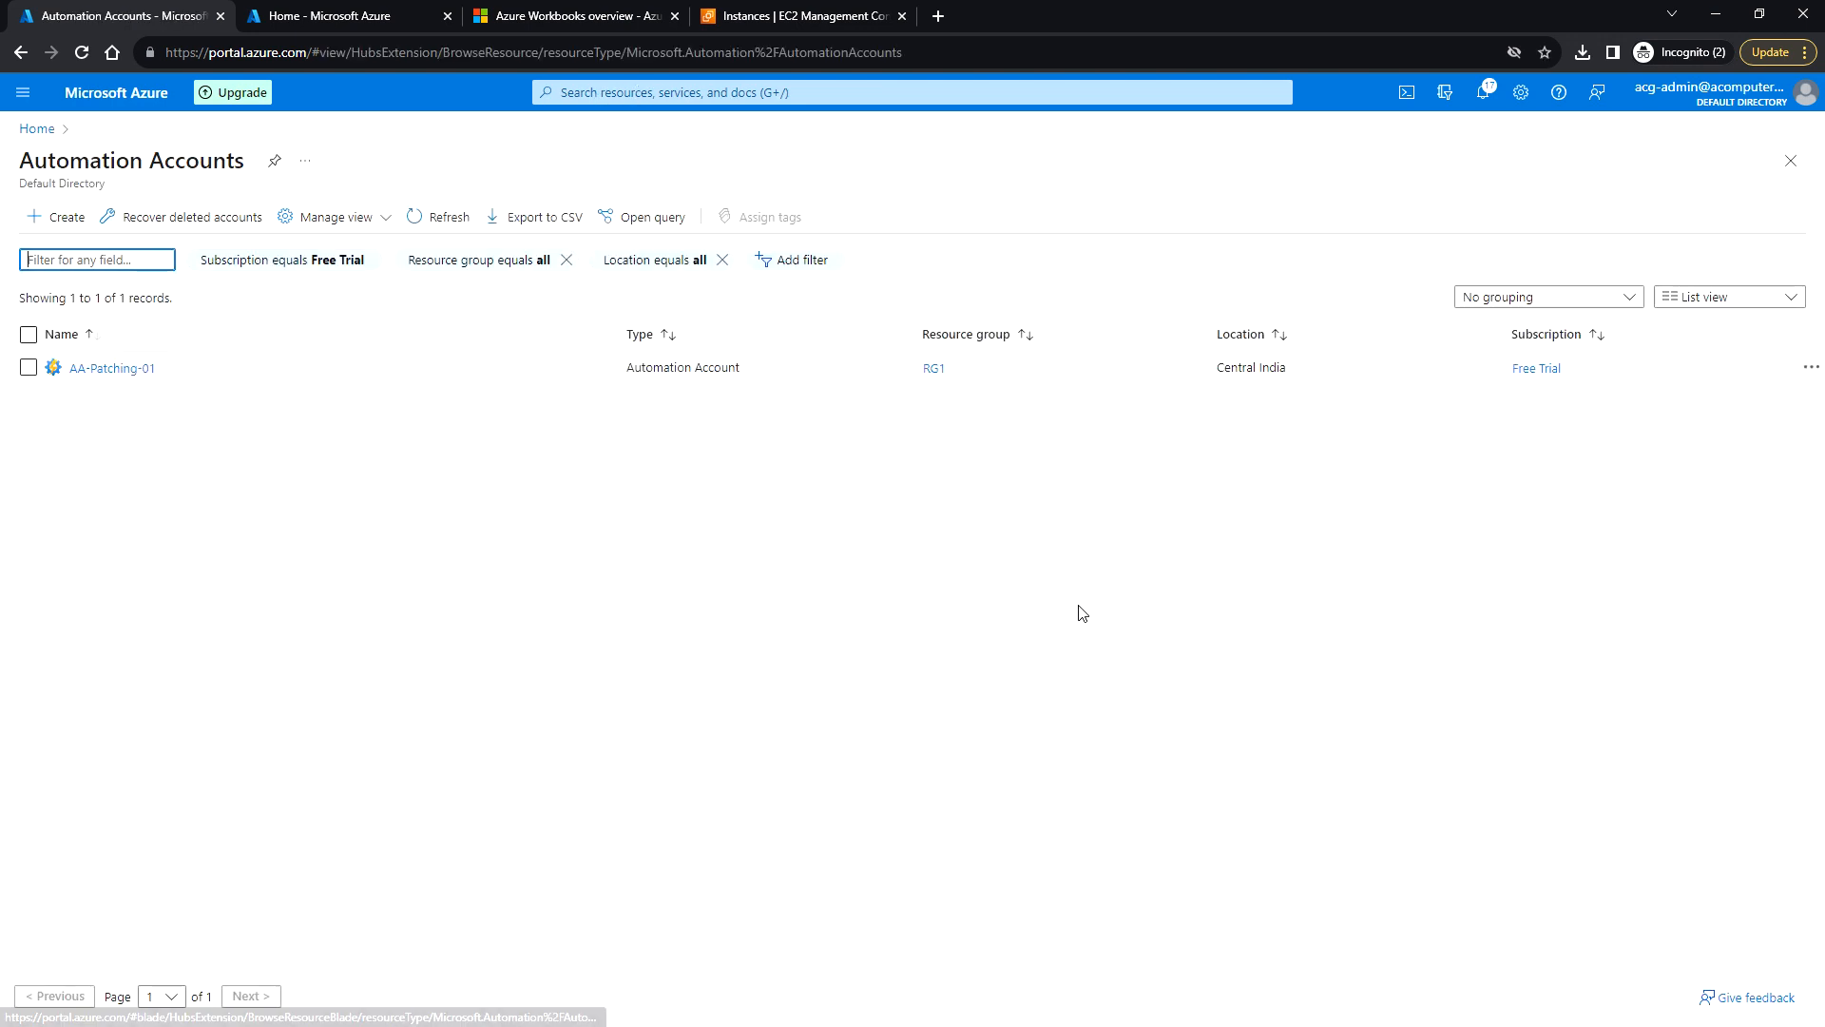
click(119, 370)
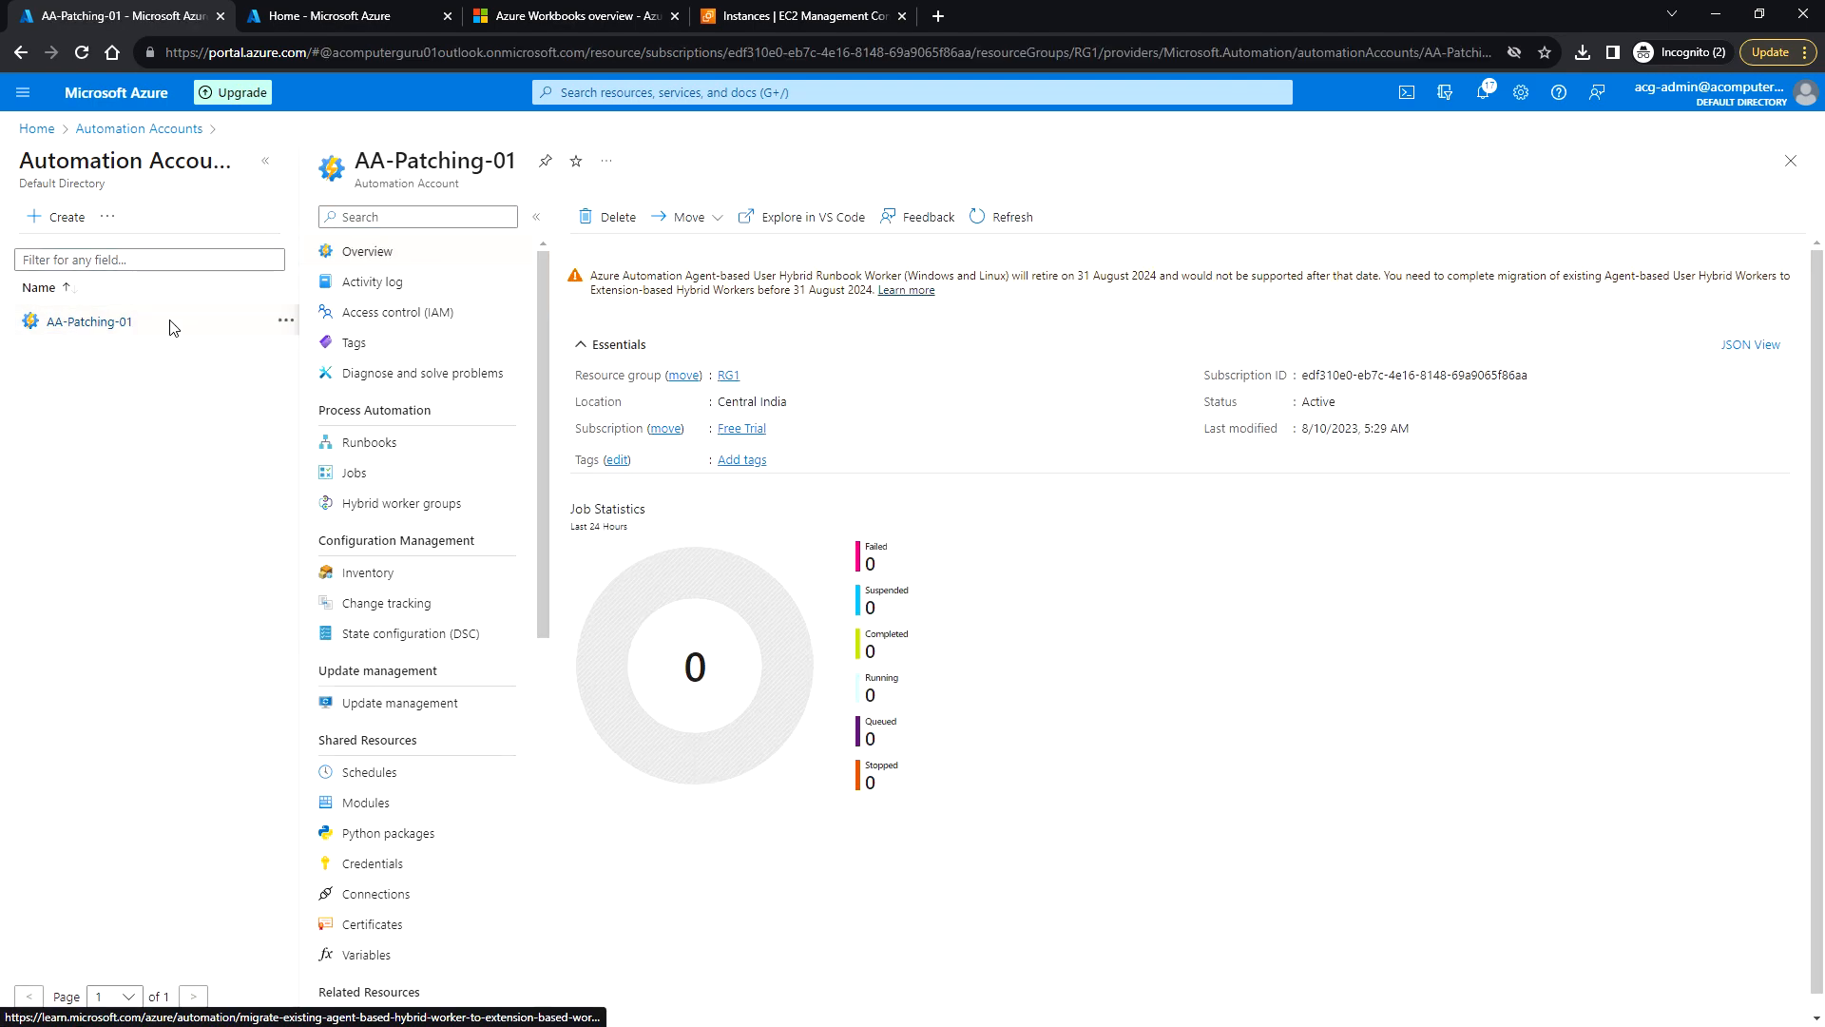
click(265, 160)
scroll(191, 570, down, 3)
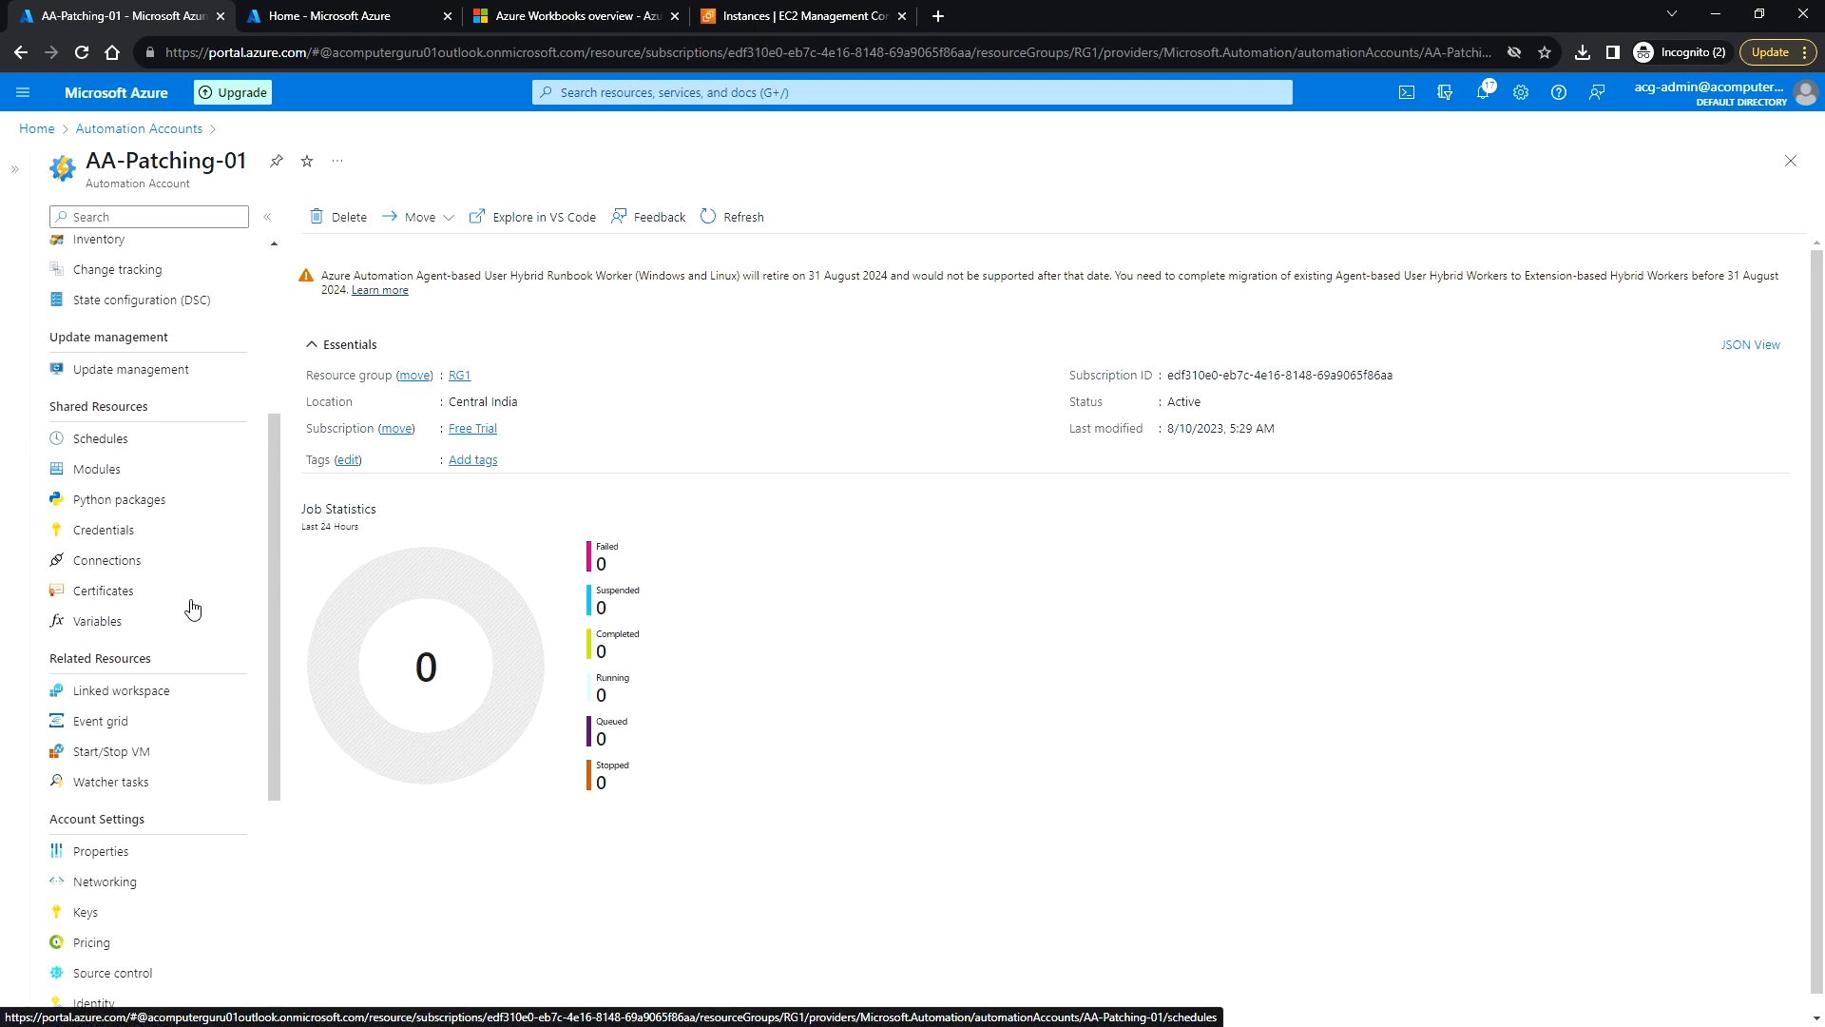
scroll(193, 608, down, 1)
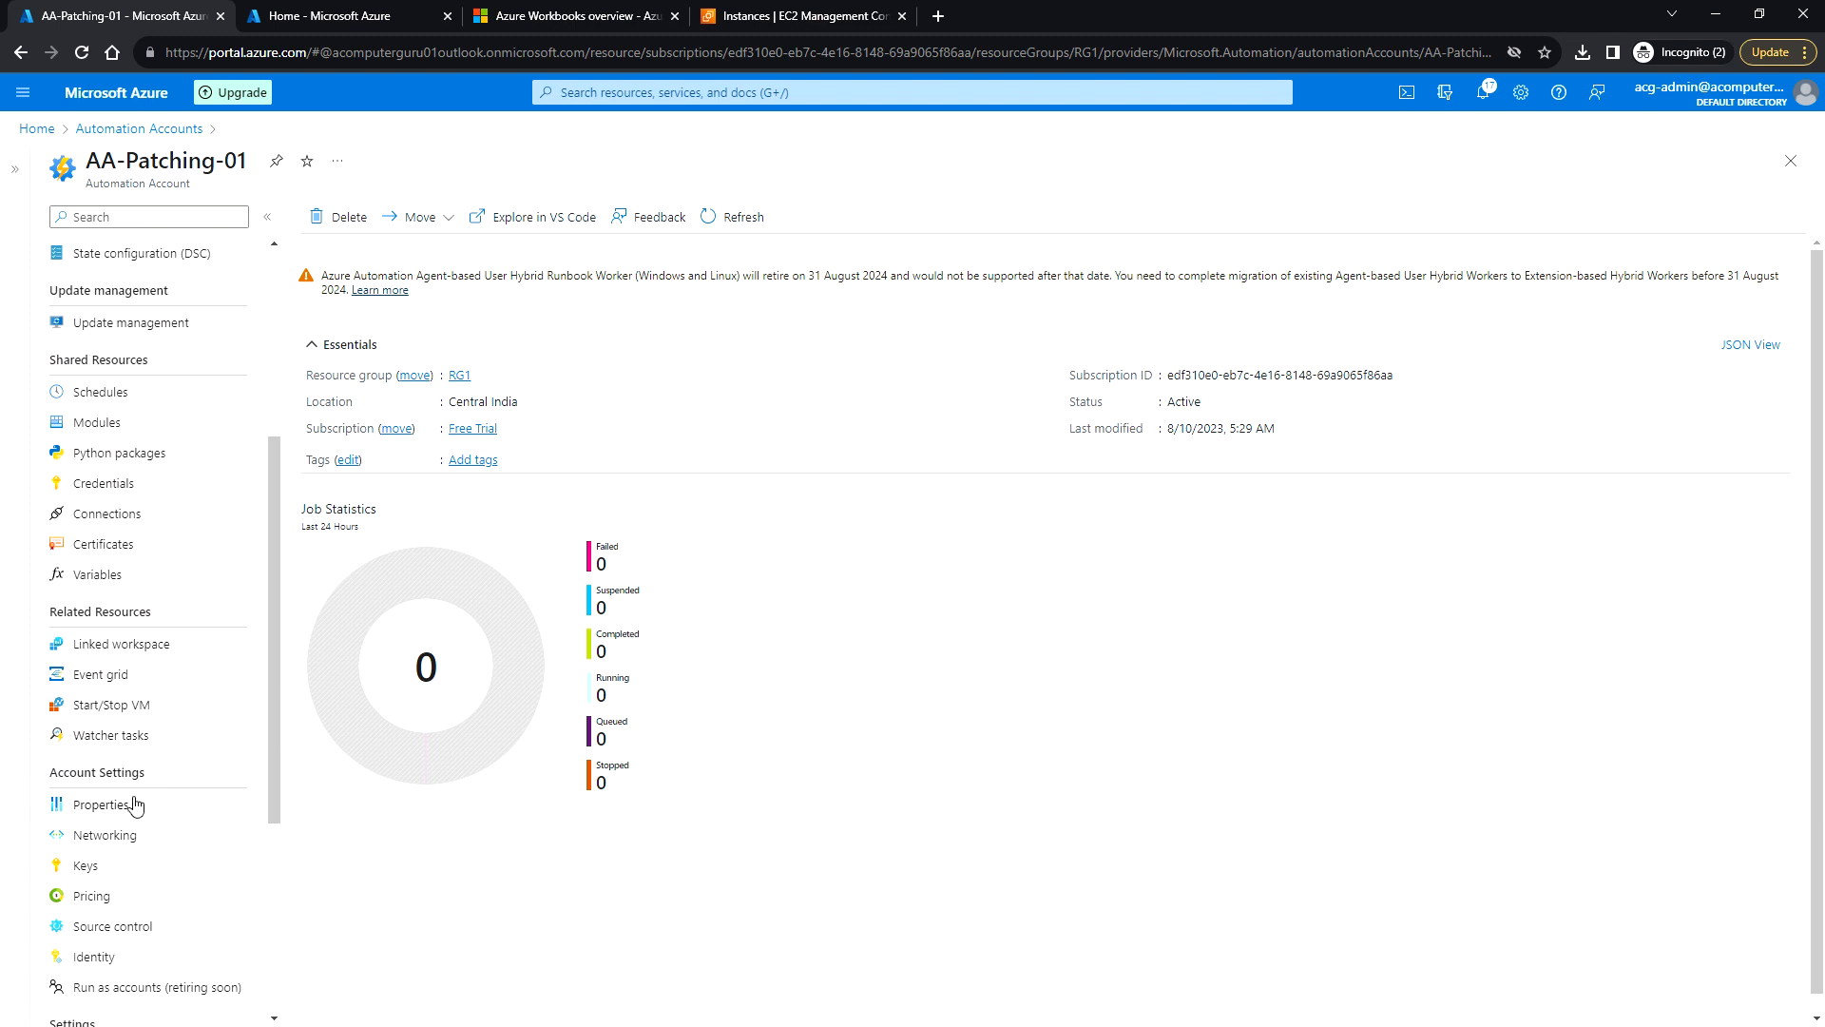
scroll(131, 803, down, 2)
click(114, 770)
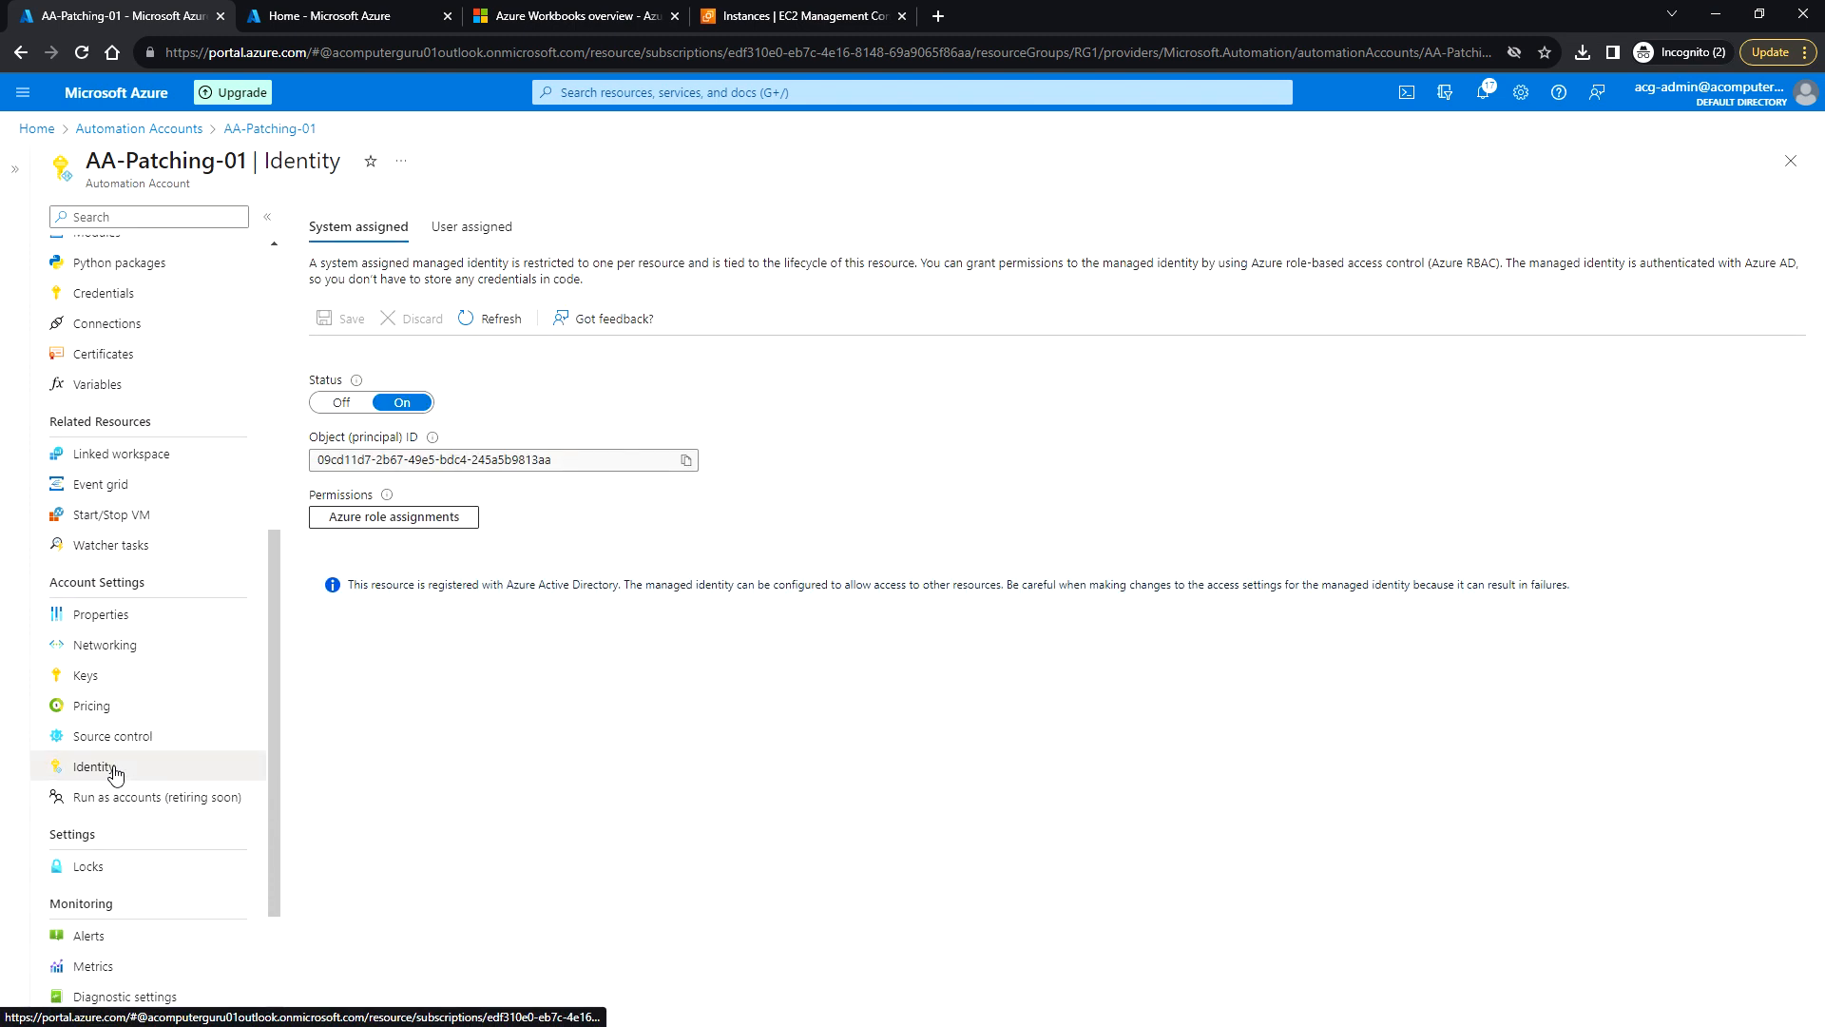
click(424, 525)
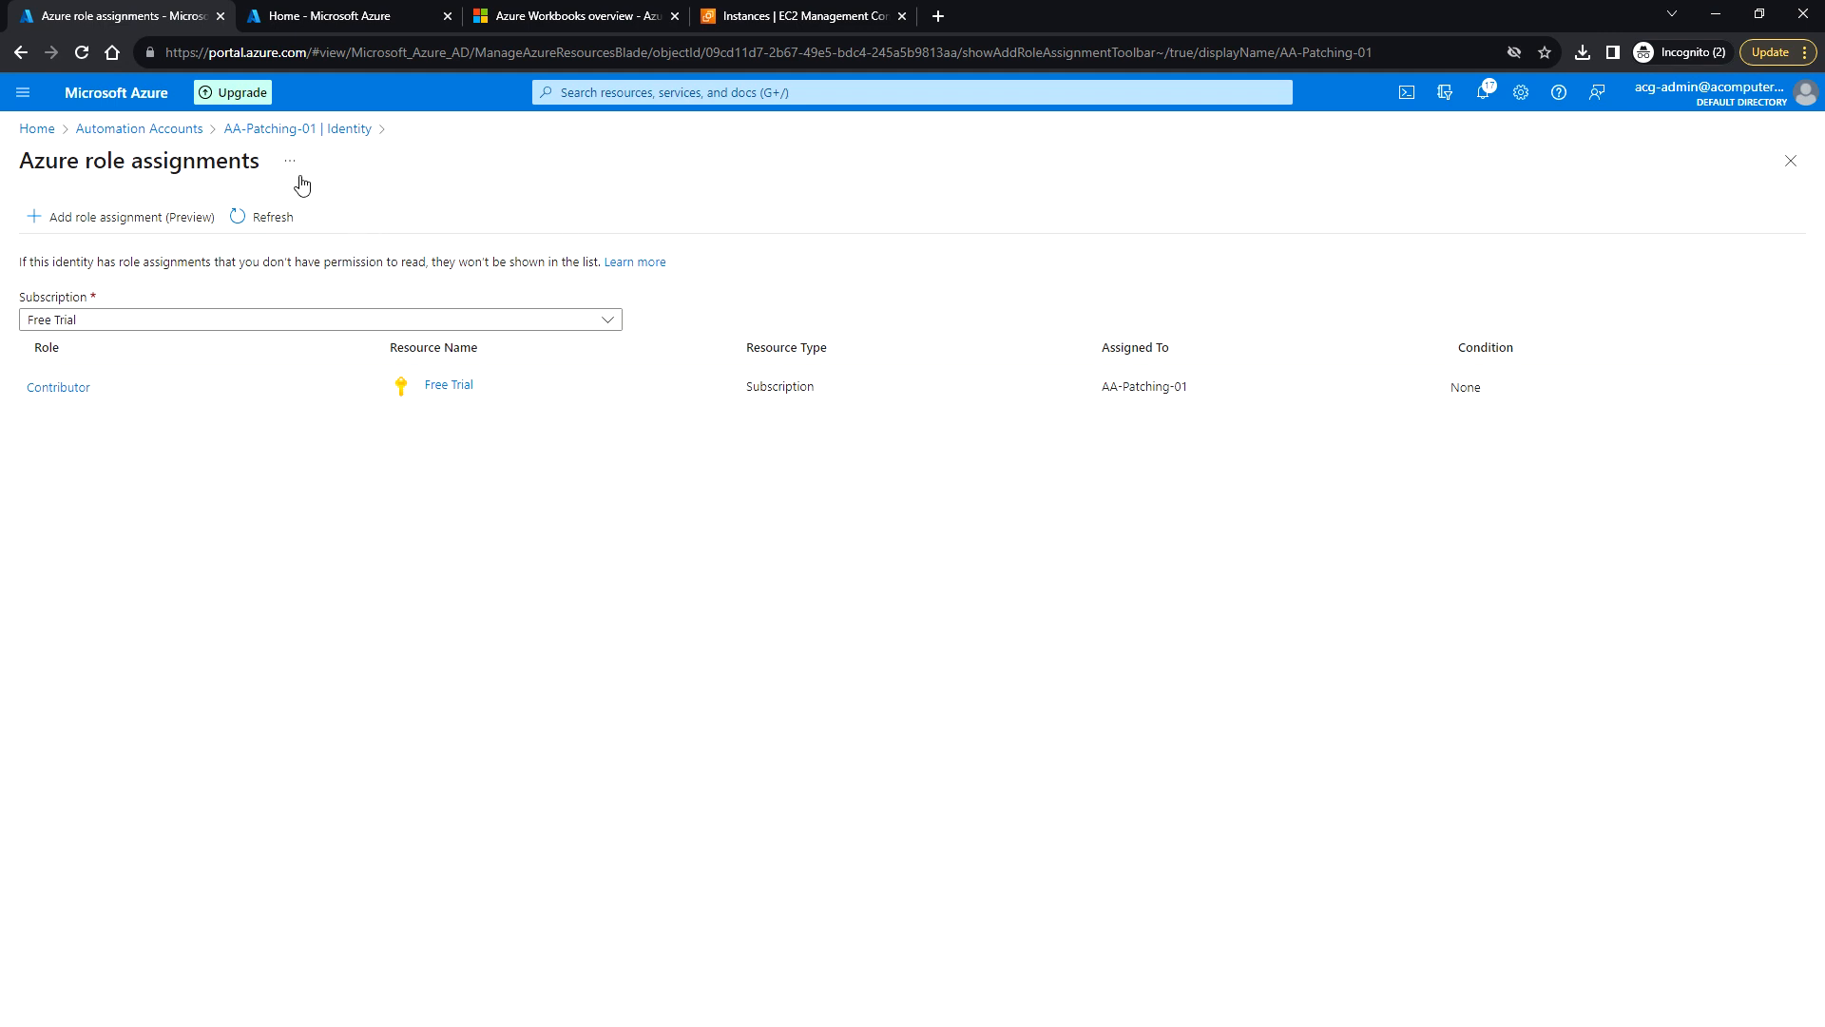
Step: Return to the Automation Accounts list and open the runbooks of the AA-Patching-01 account
click(183, 129)
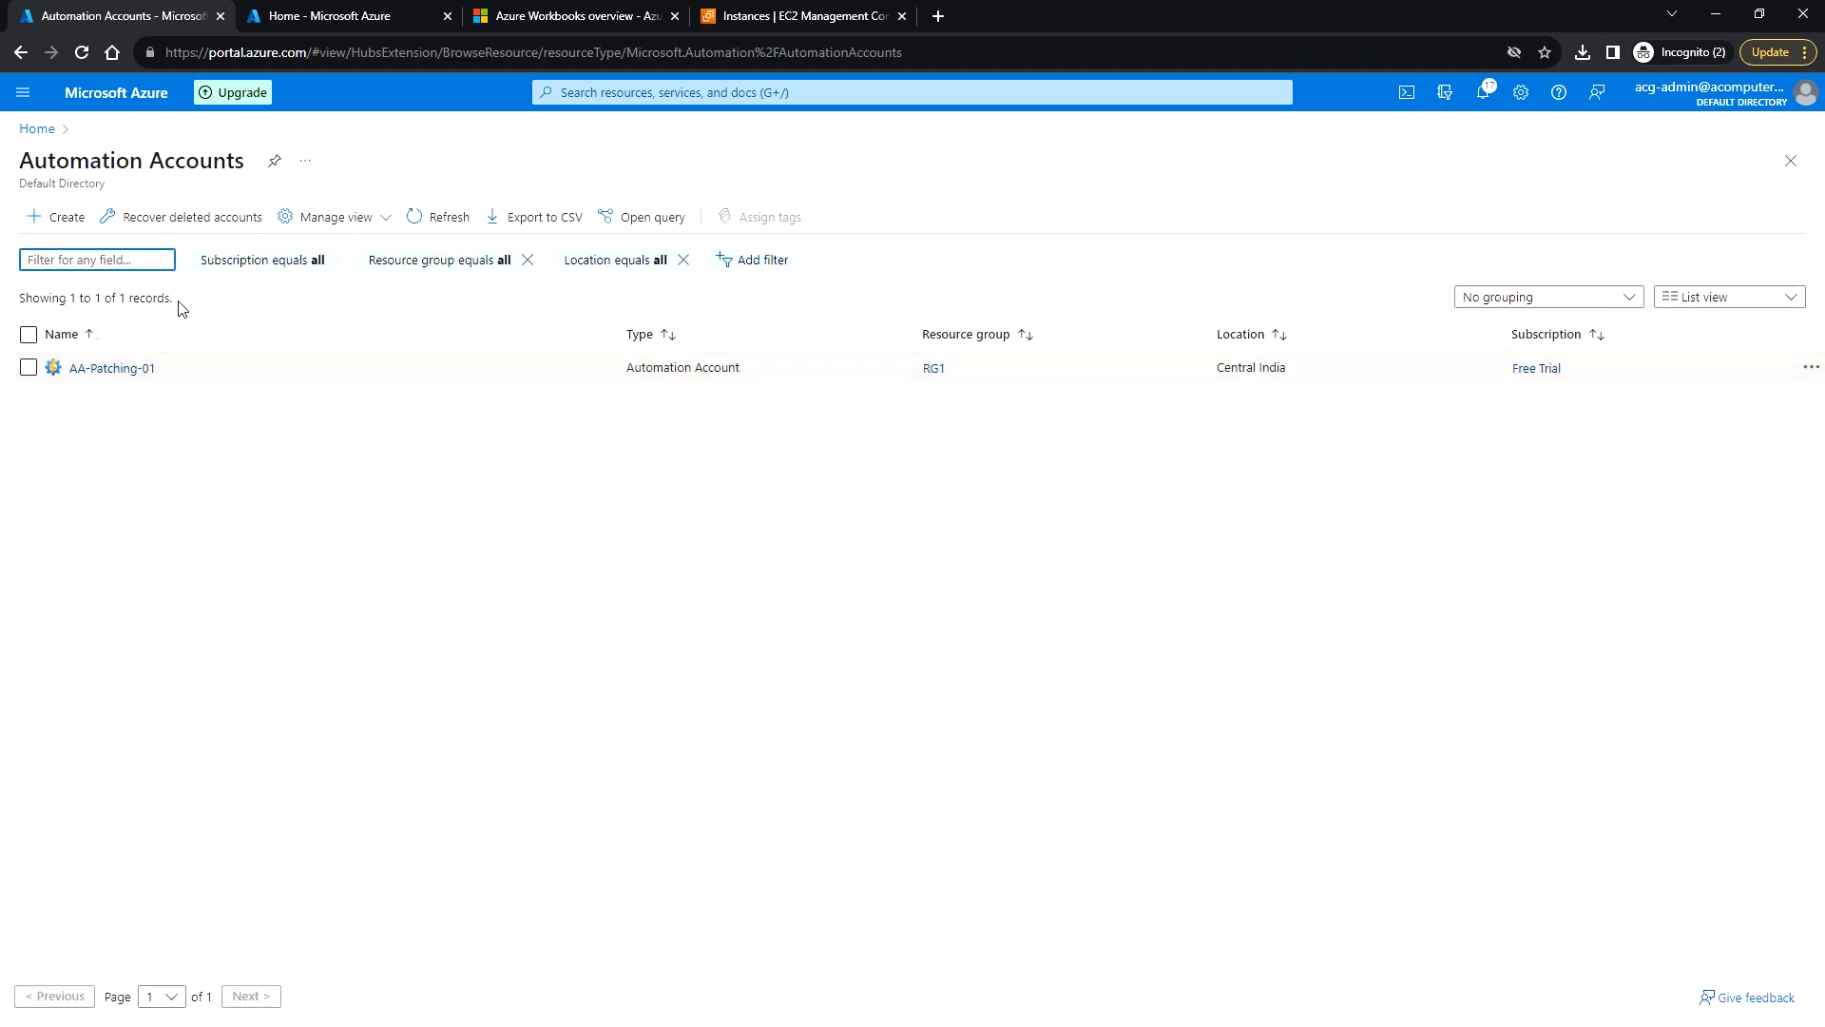
click(121, 371)
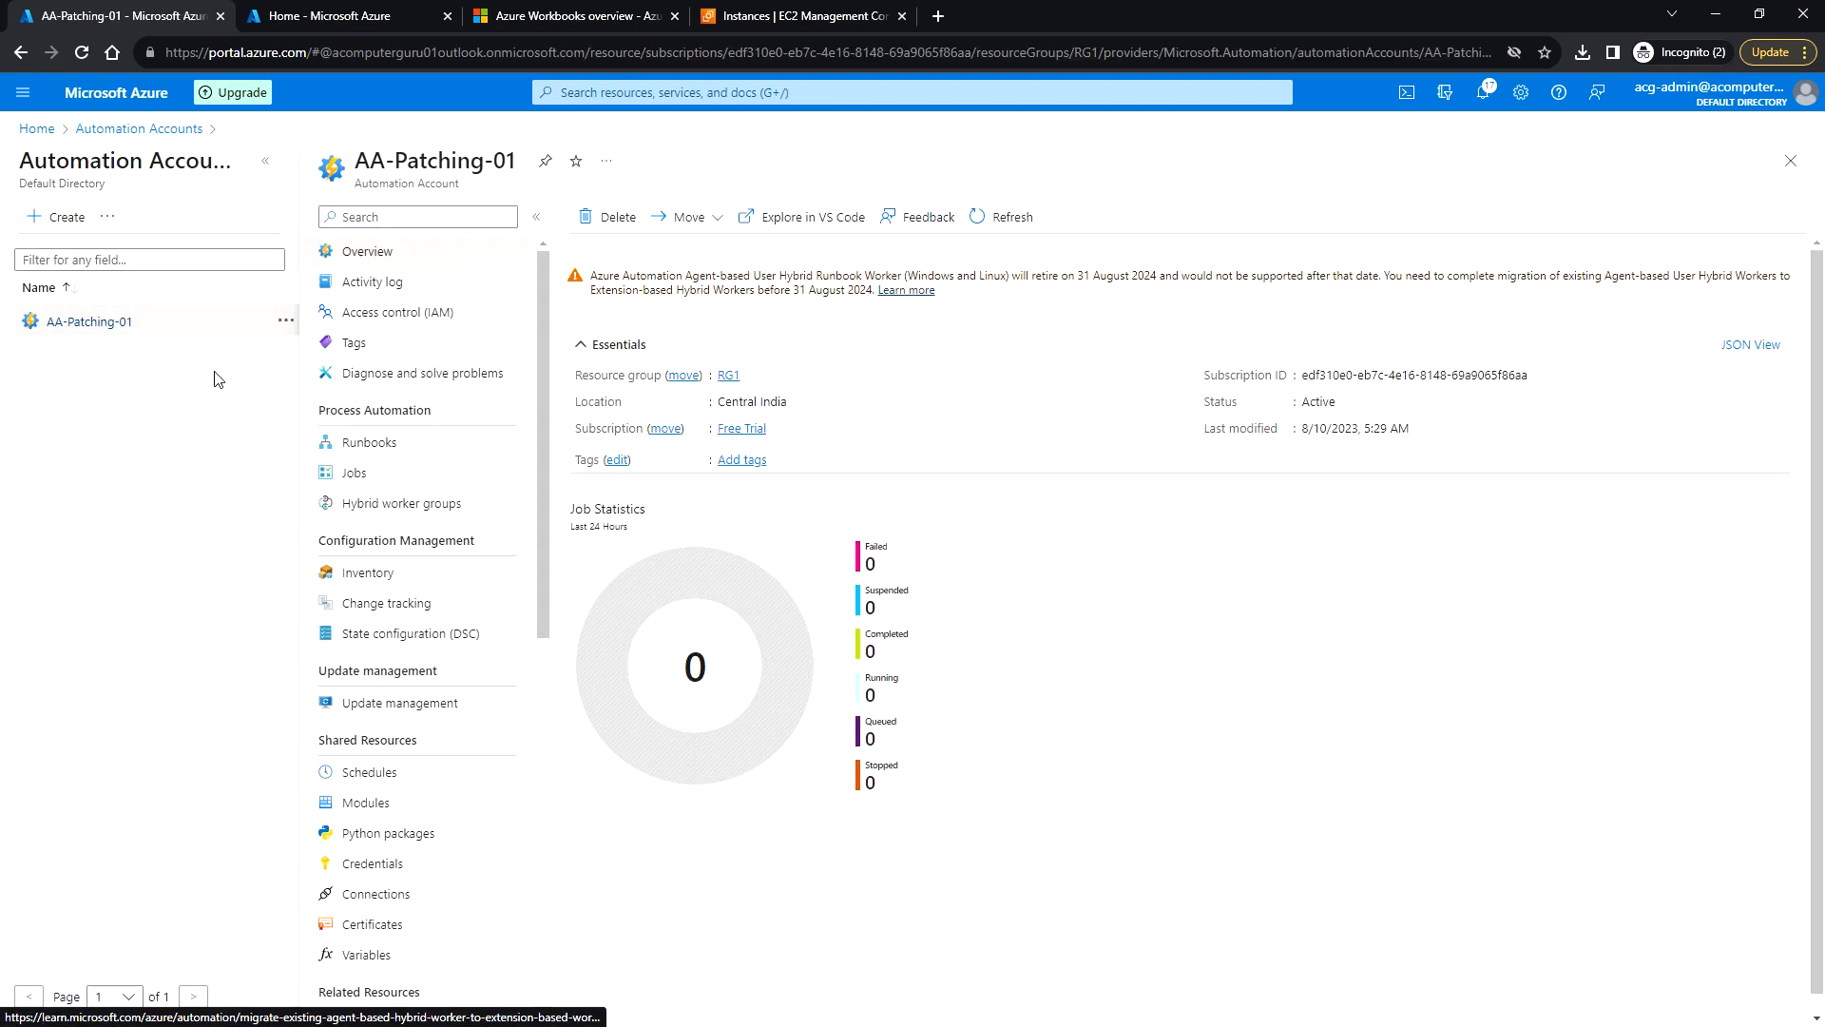
click(270, 170)
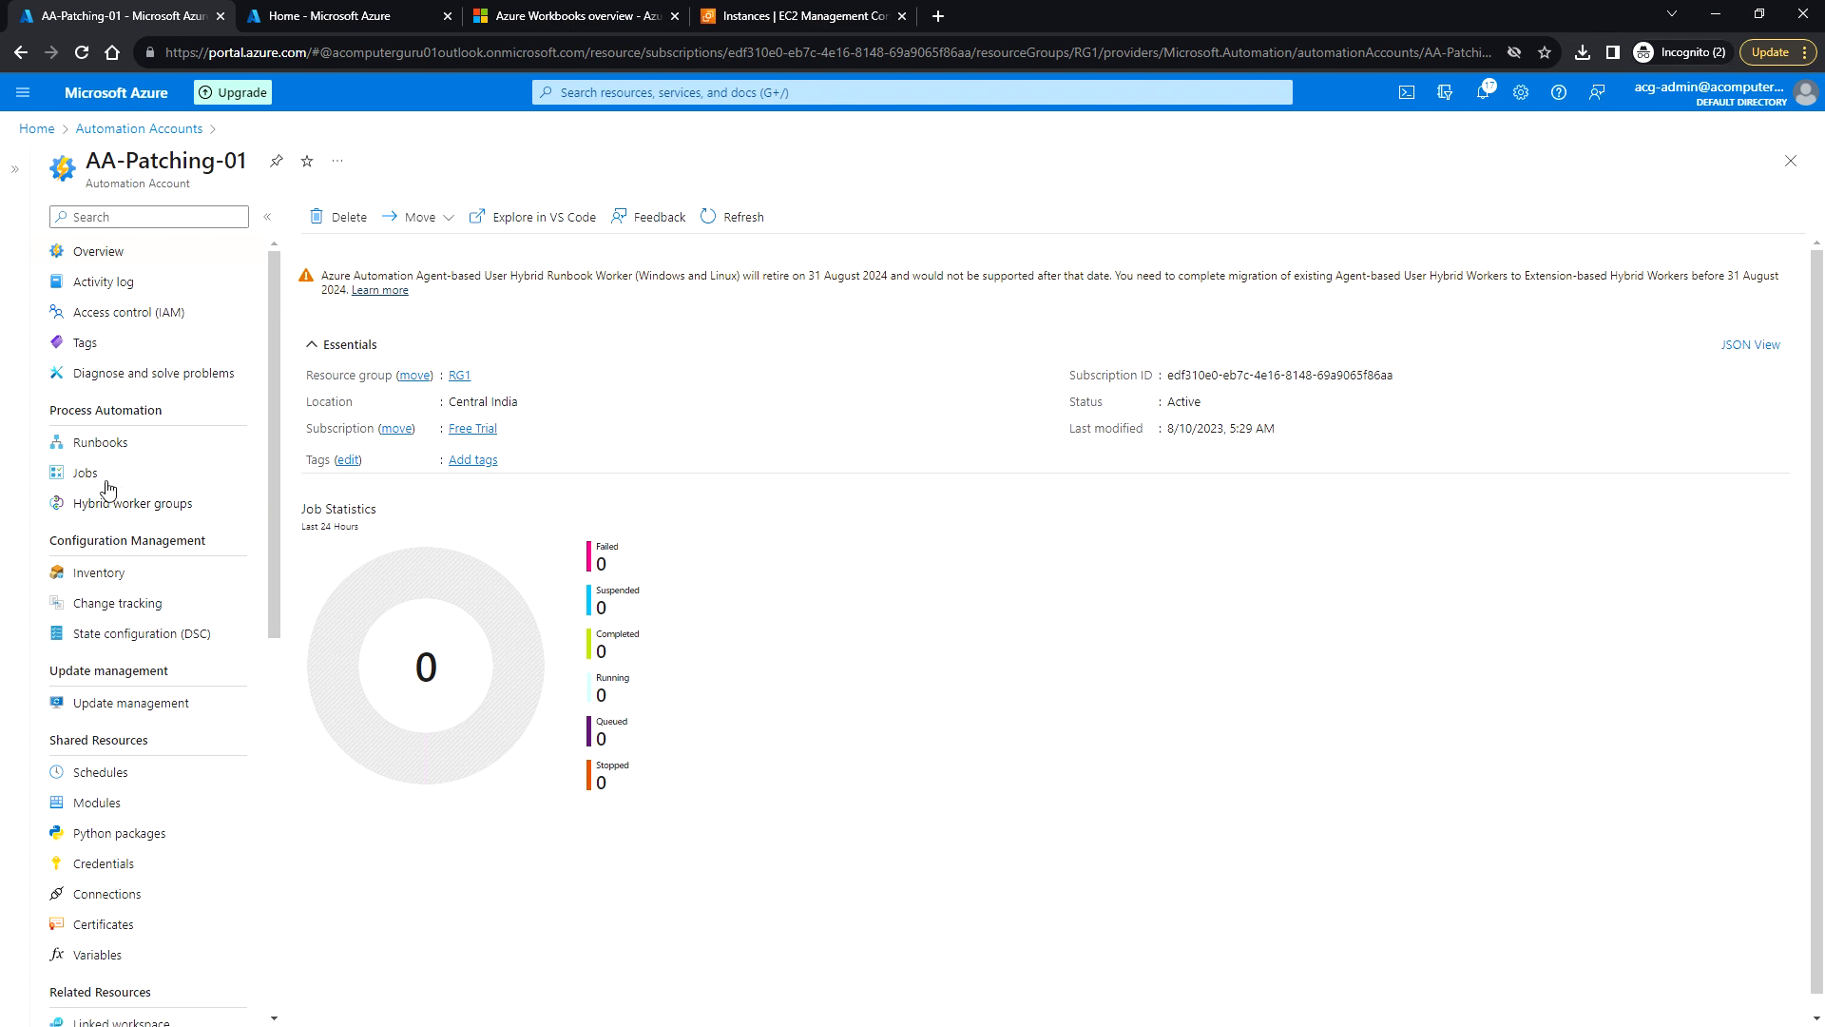
click(112, 444)
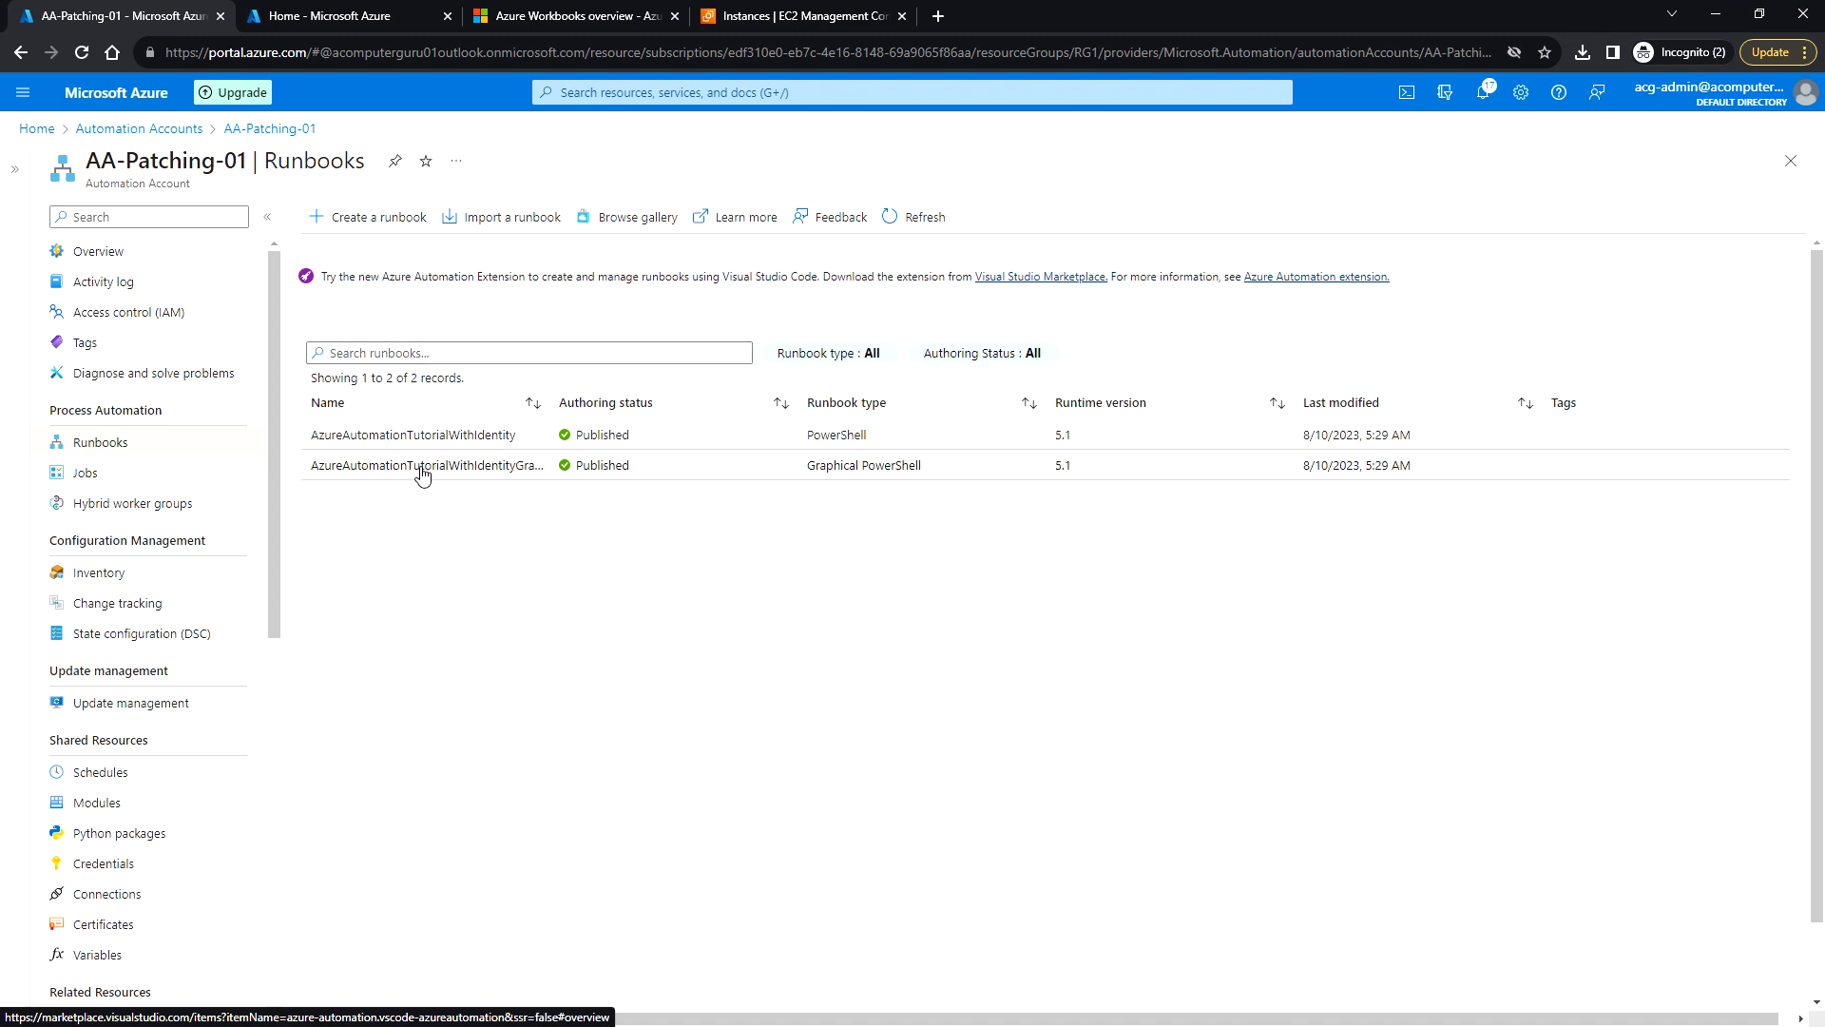
Step: Create a runbook named SnapshotAzureVms with the PowerShell type and runtime version 5.1
click(372, 219)
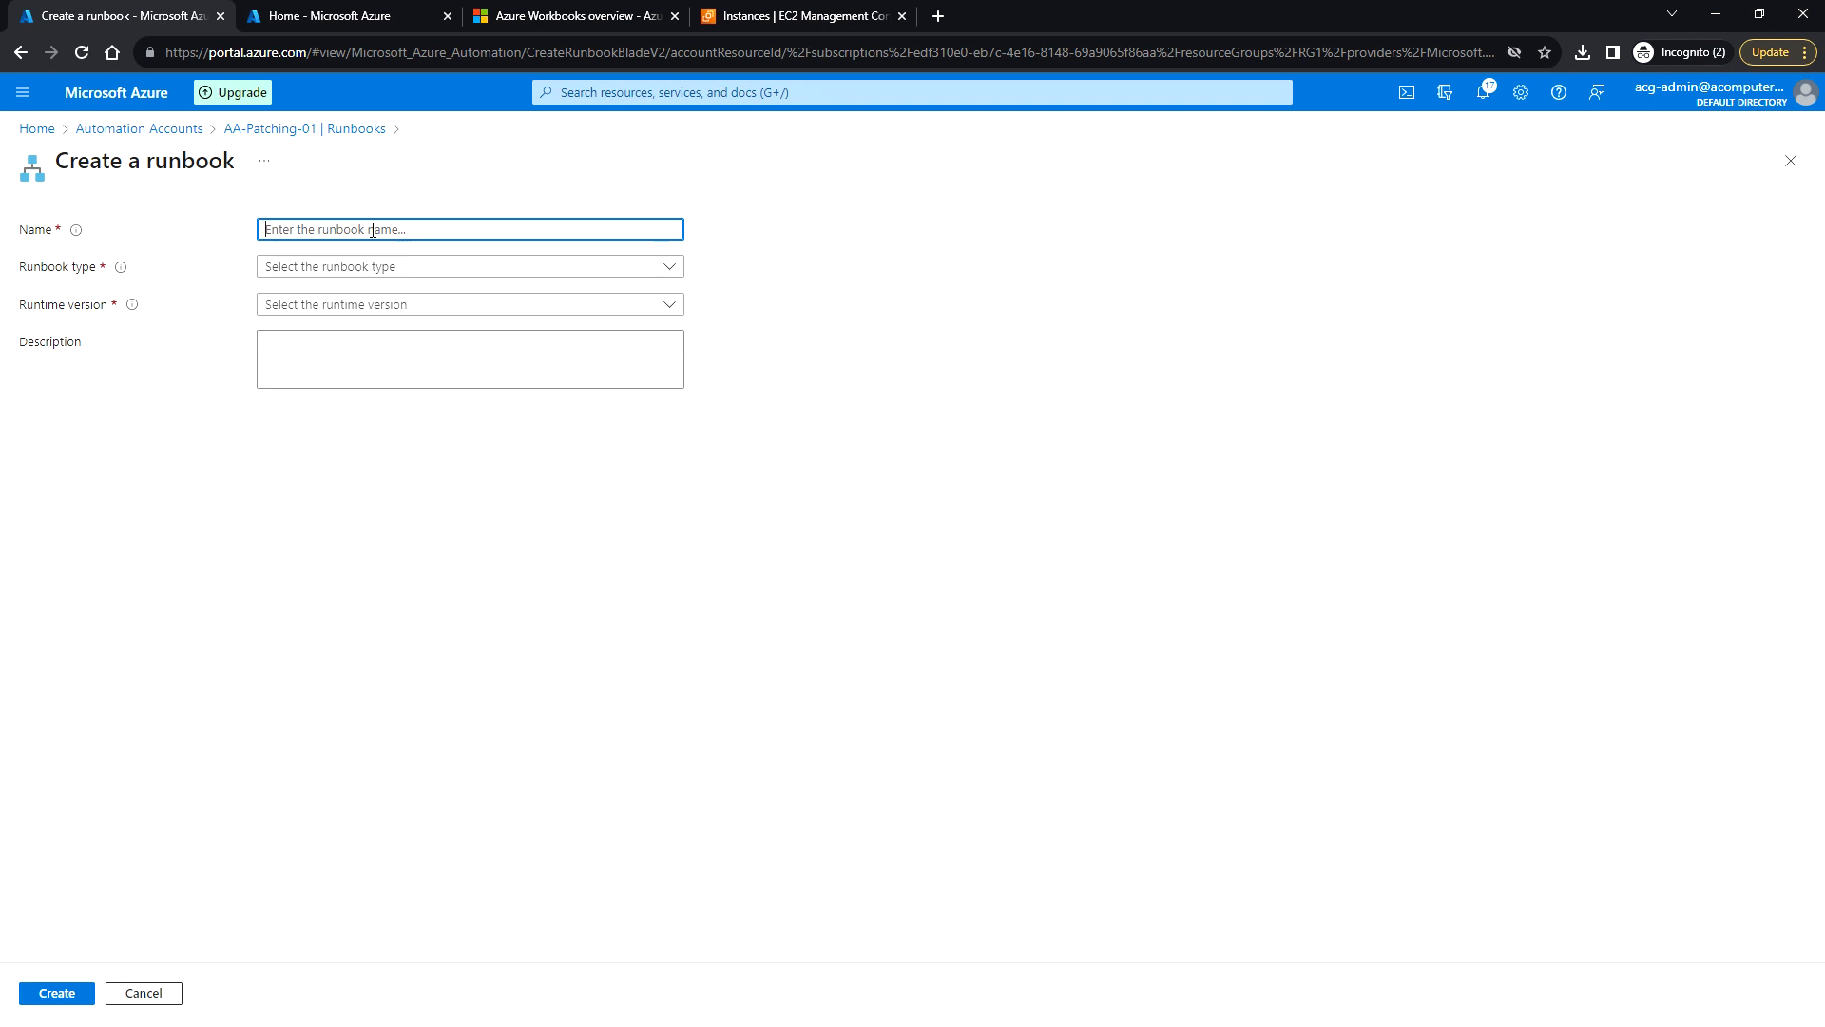
text(PatchAzureVm)
key(ctrl+a)
key(BackSpace)
text(SnapshotAzureVms)
click(387, 272)
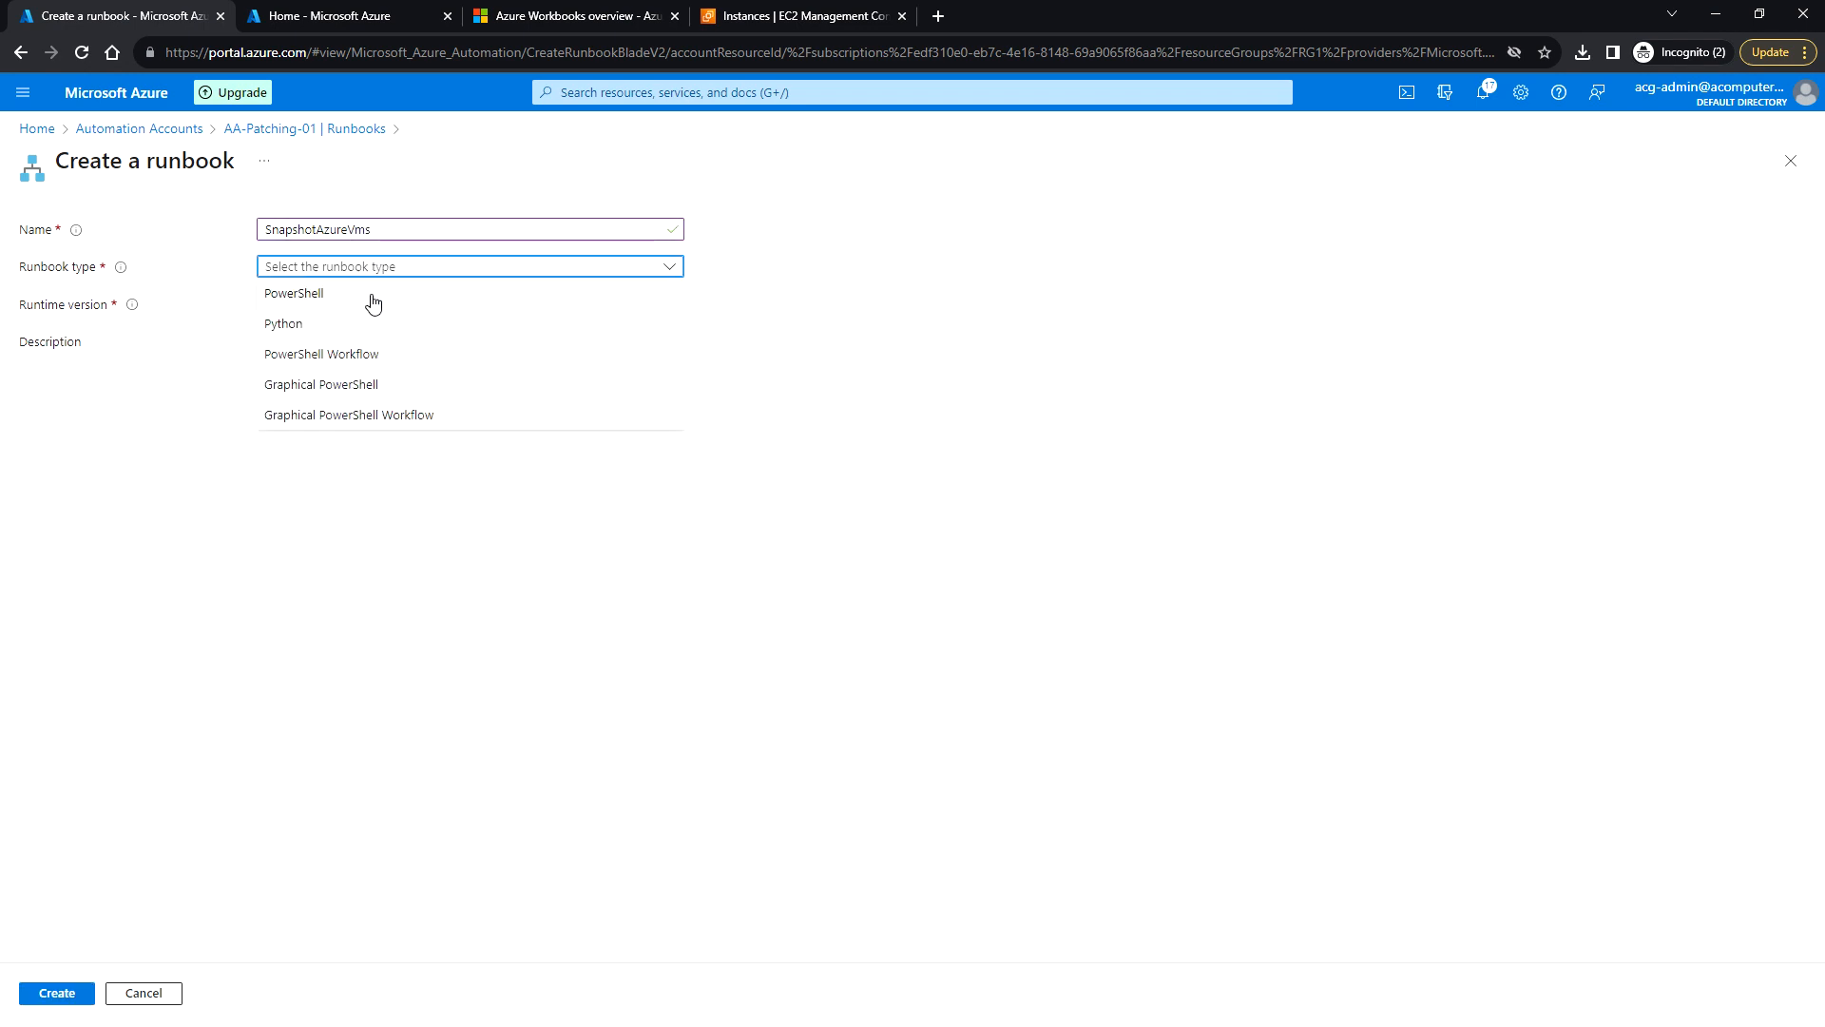
click(372, 295)
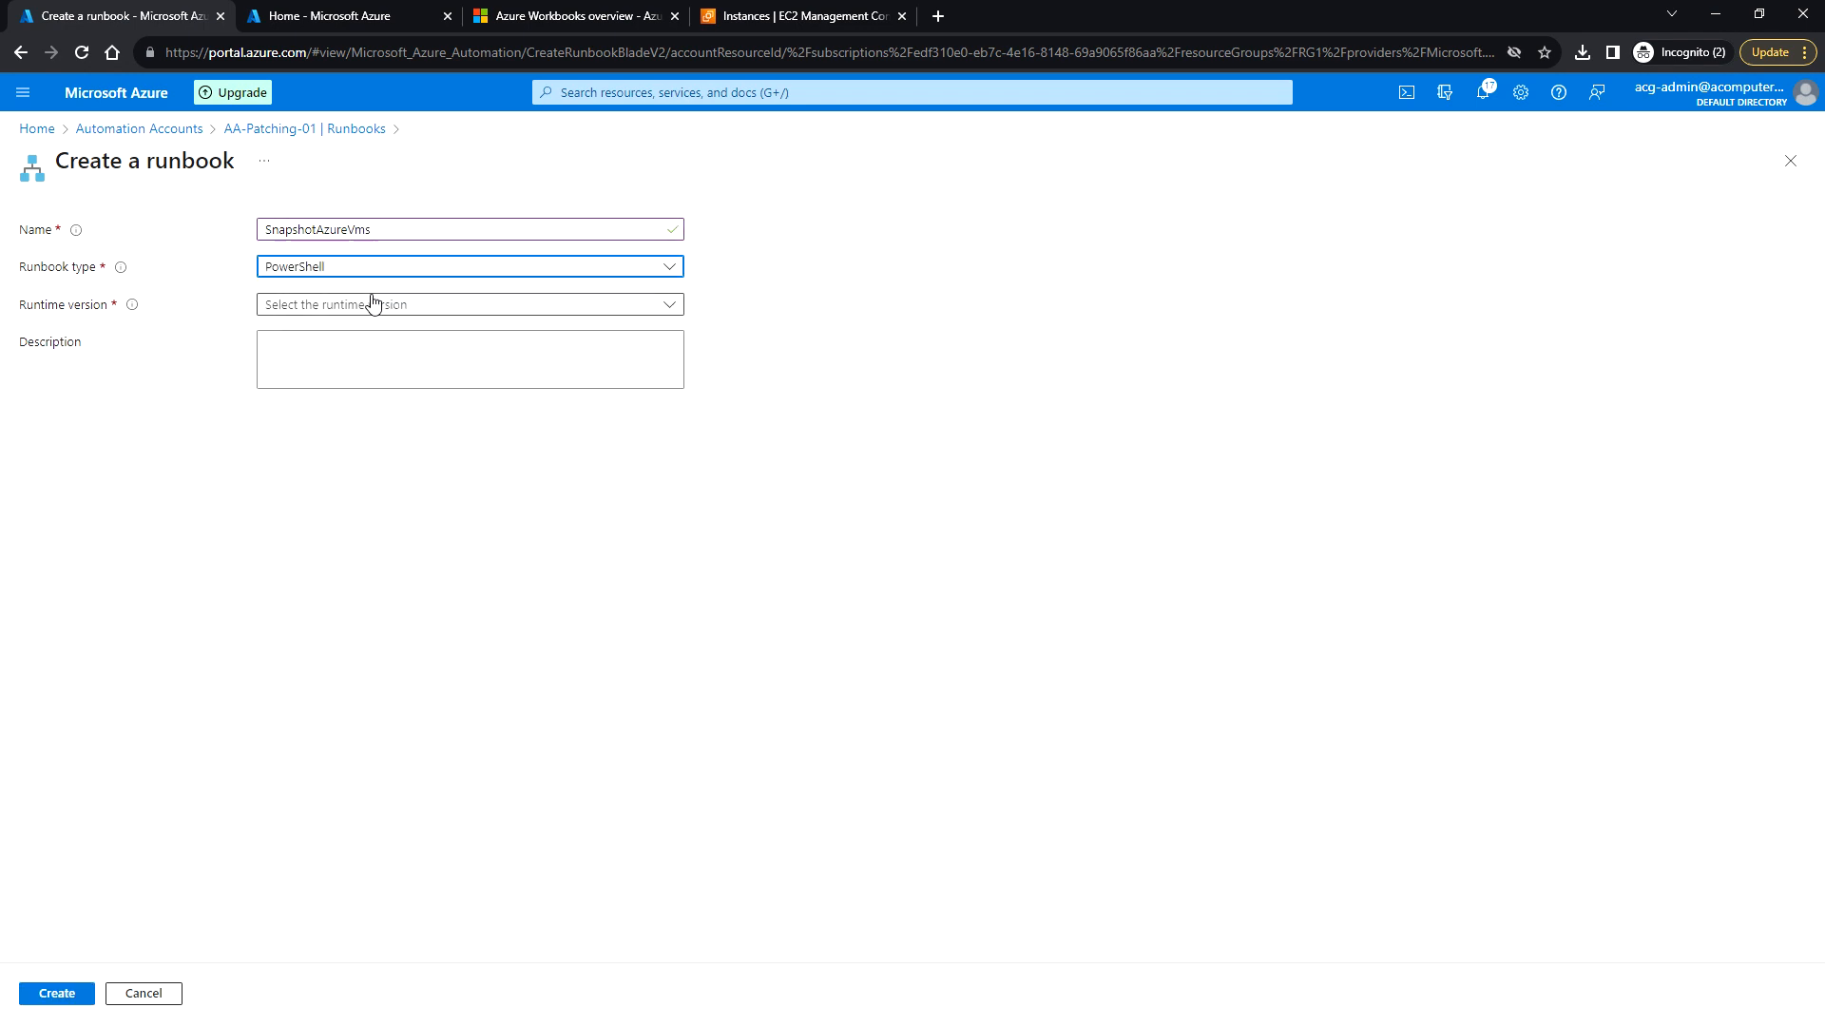
click(430, 314)
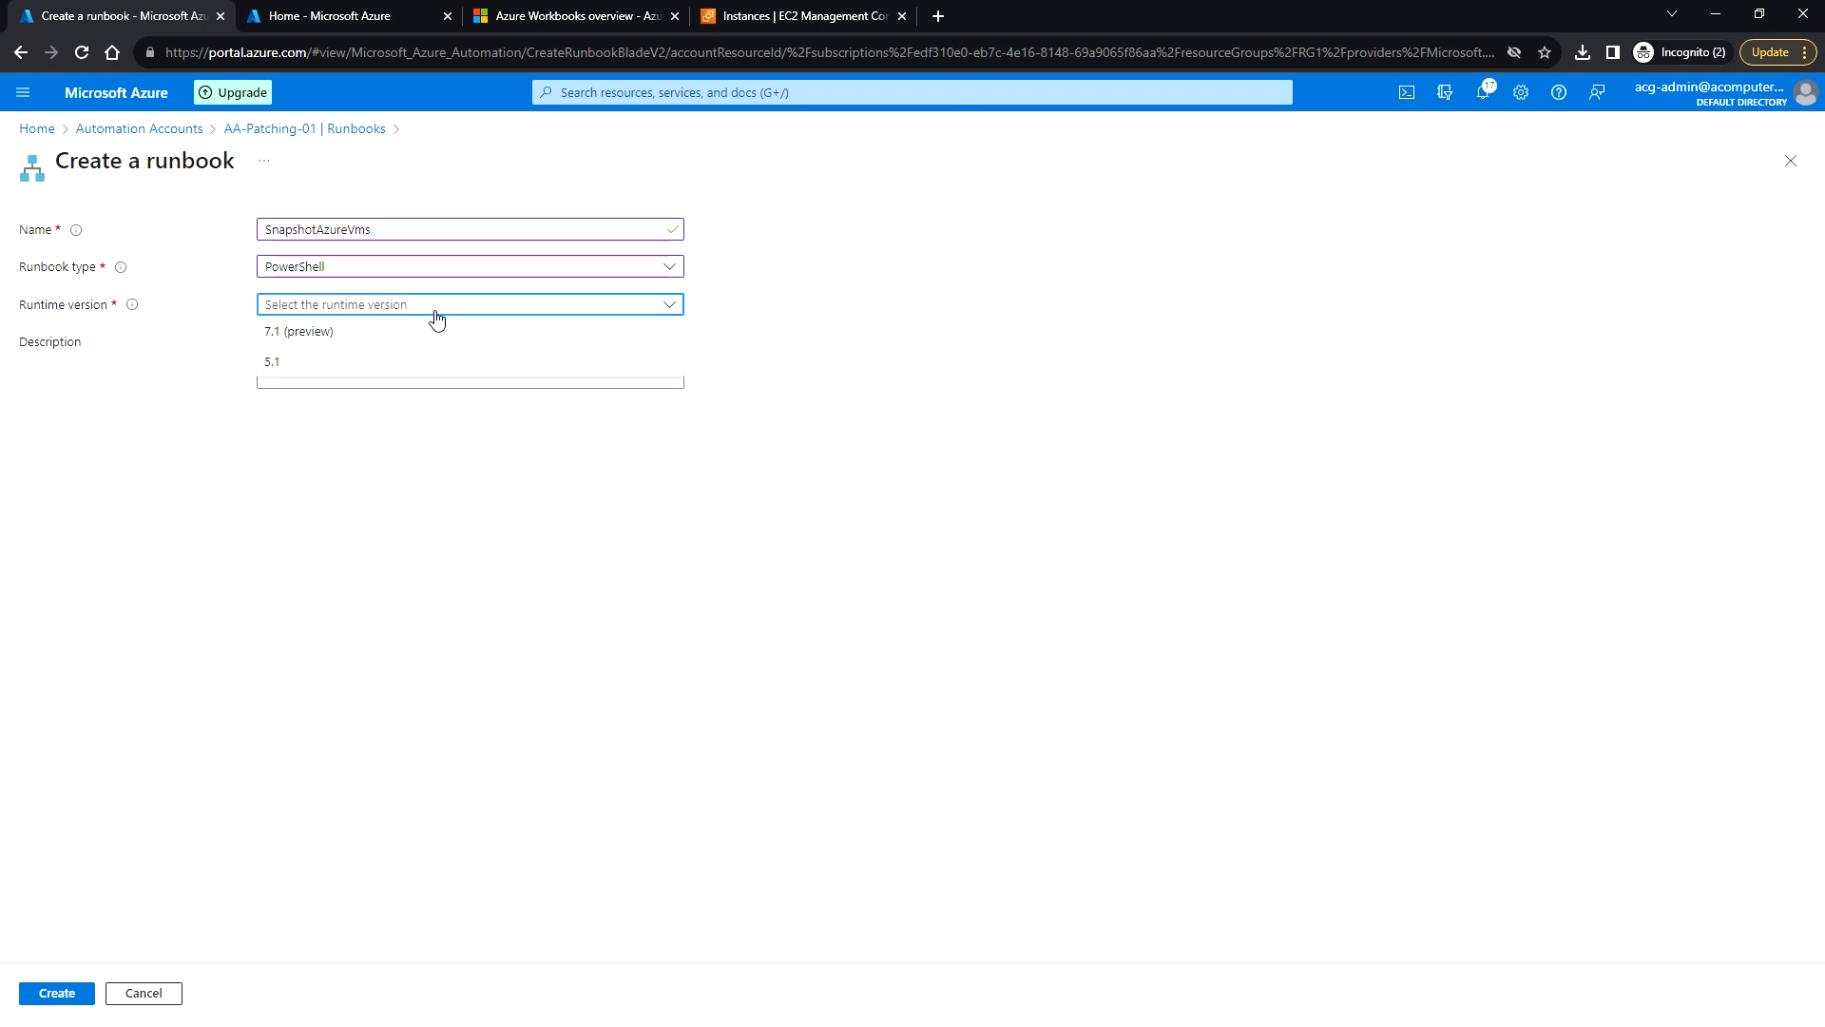
click(380, 366)
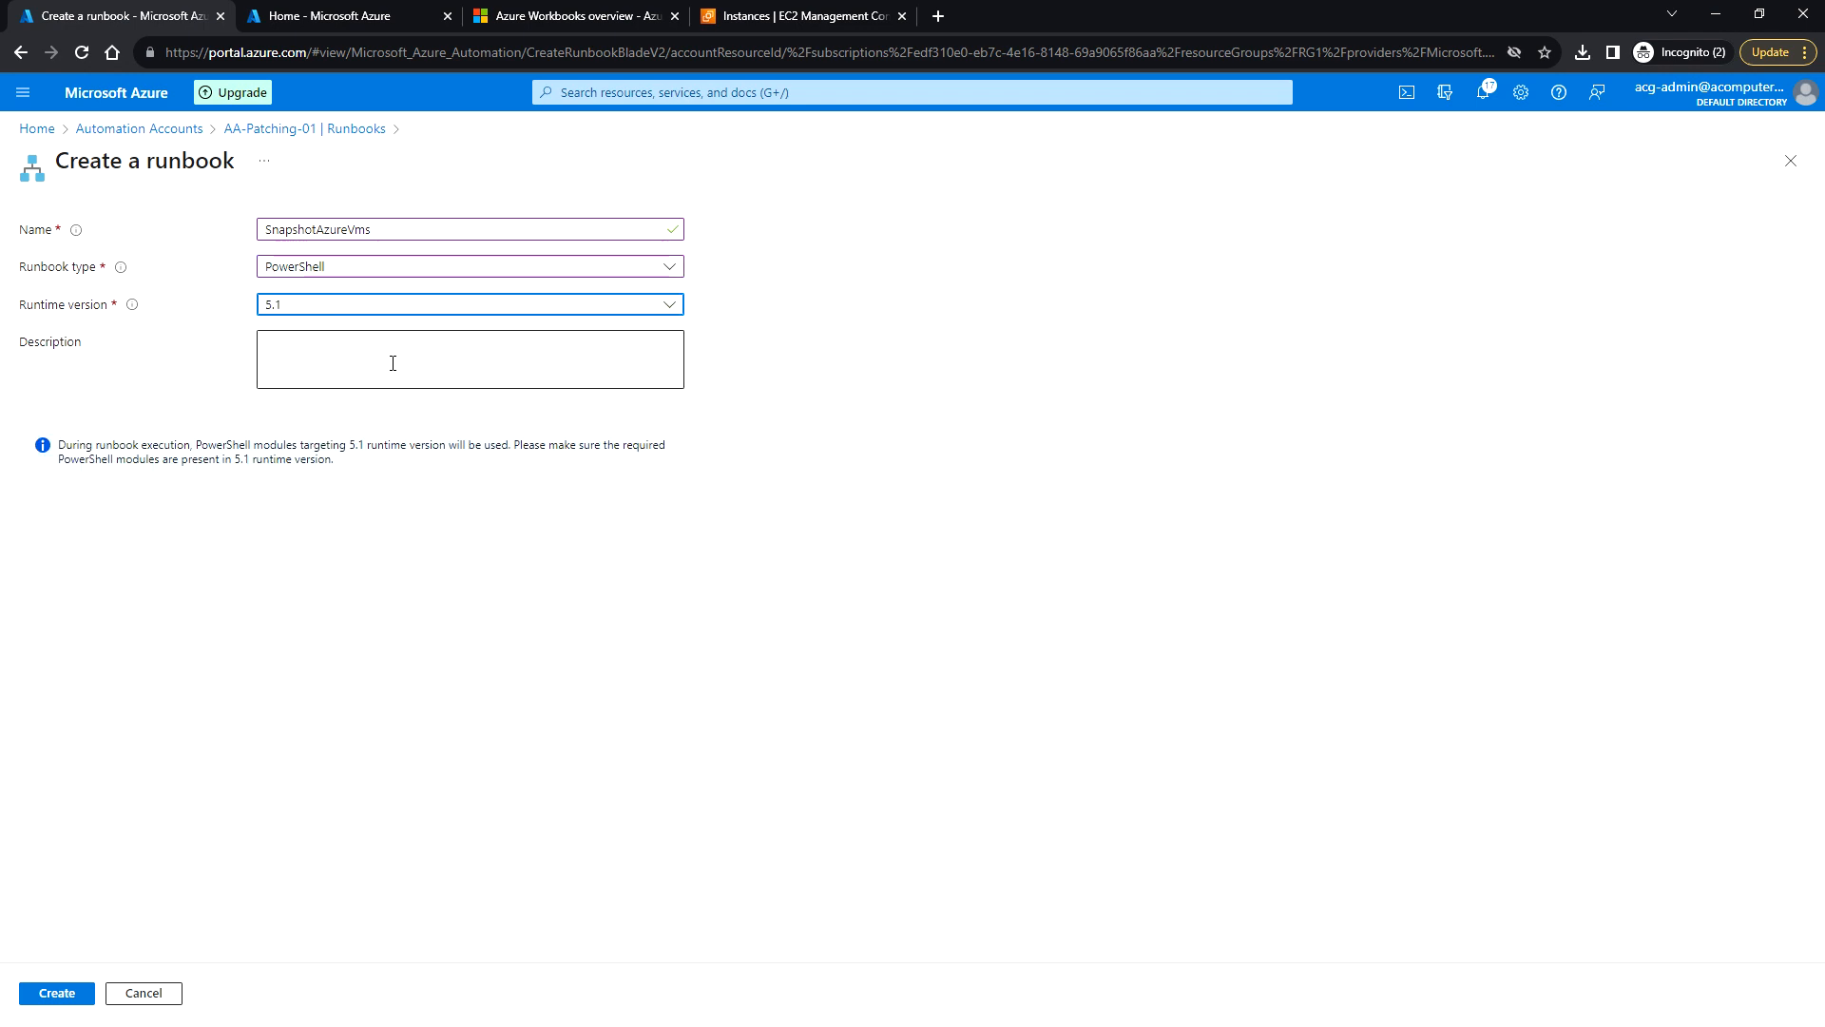
click(57, 995)
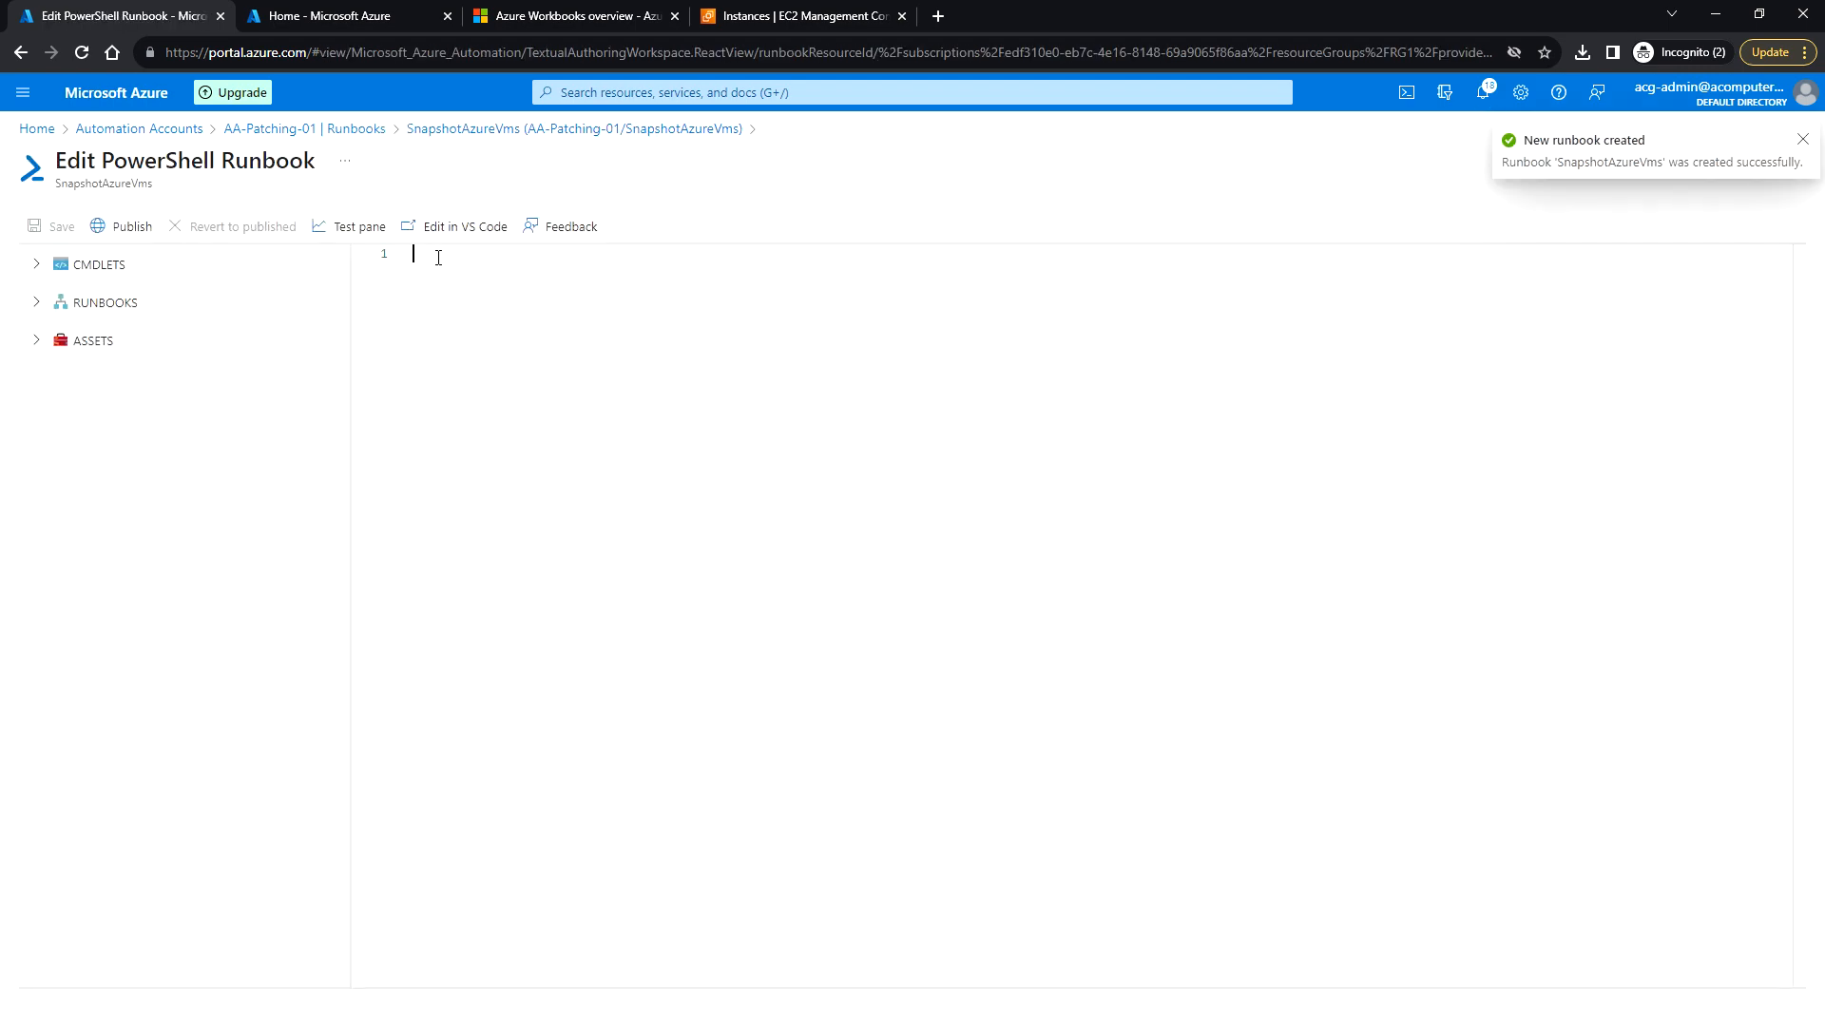
Step: Insert the prepared PowerShell script that logs in with the identity and snapshots the OS disks of app-vm01 and VM-AD-SYSTEM01
click(1803, 140)
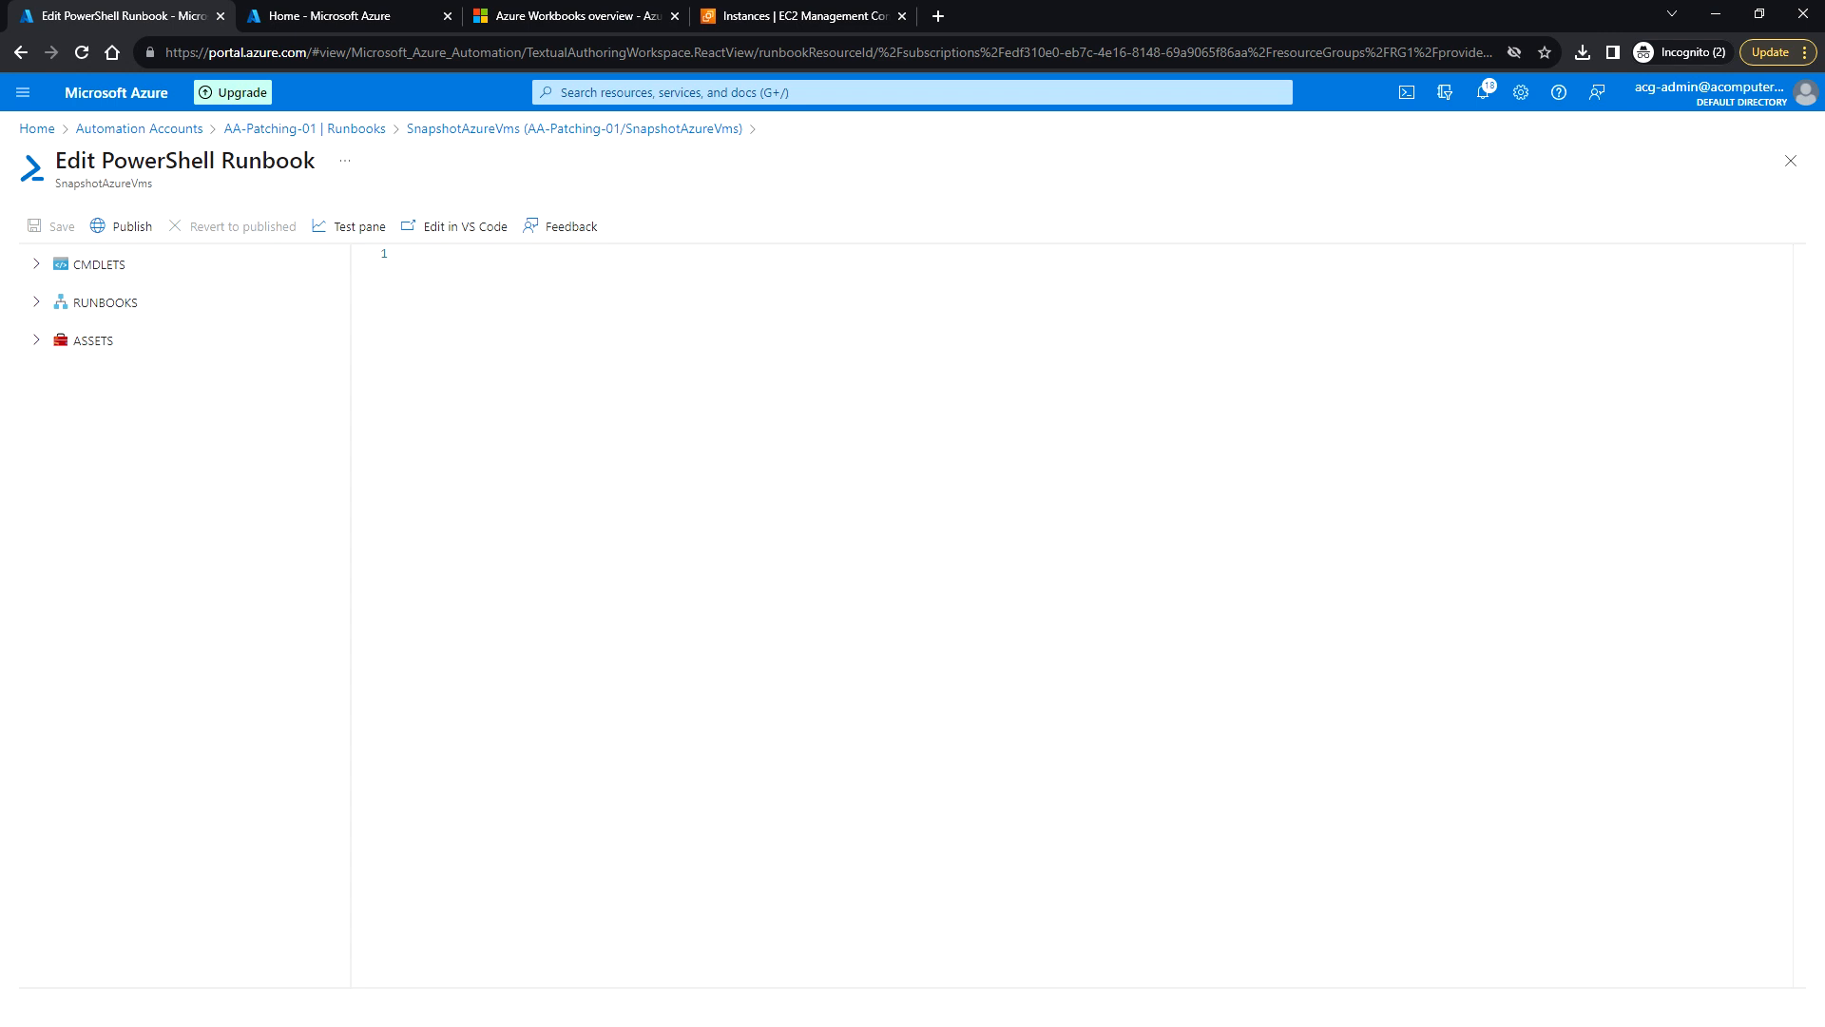
key(ctrl+v)
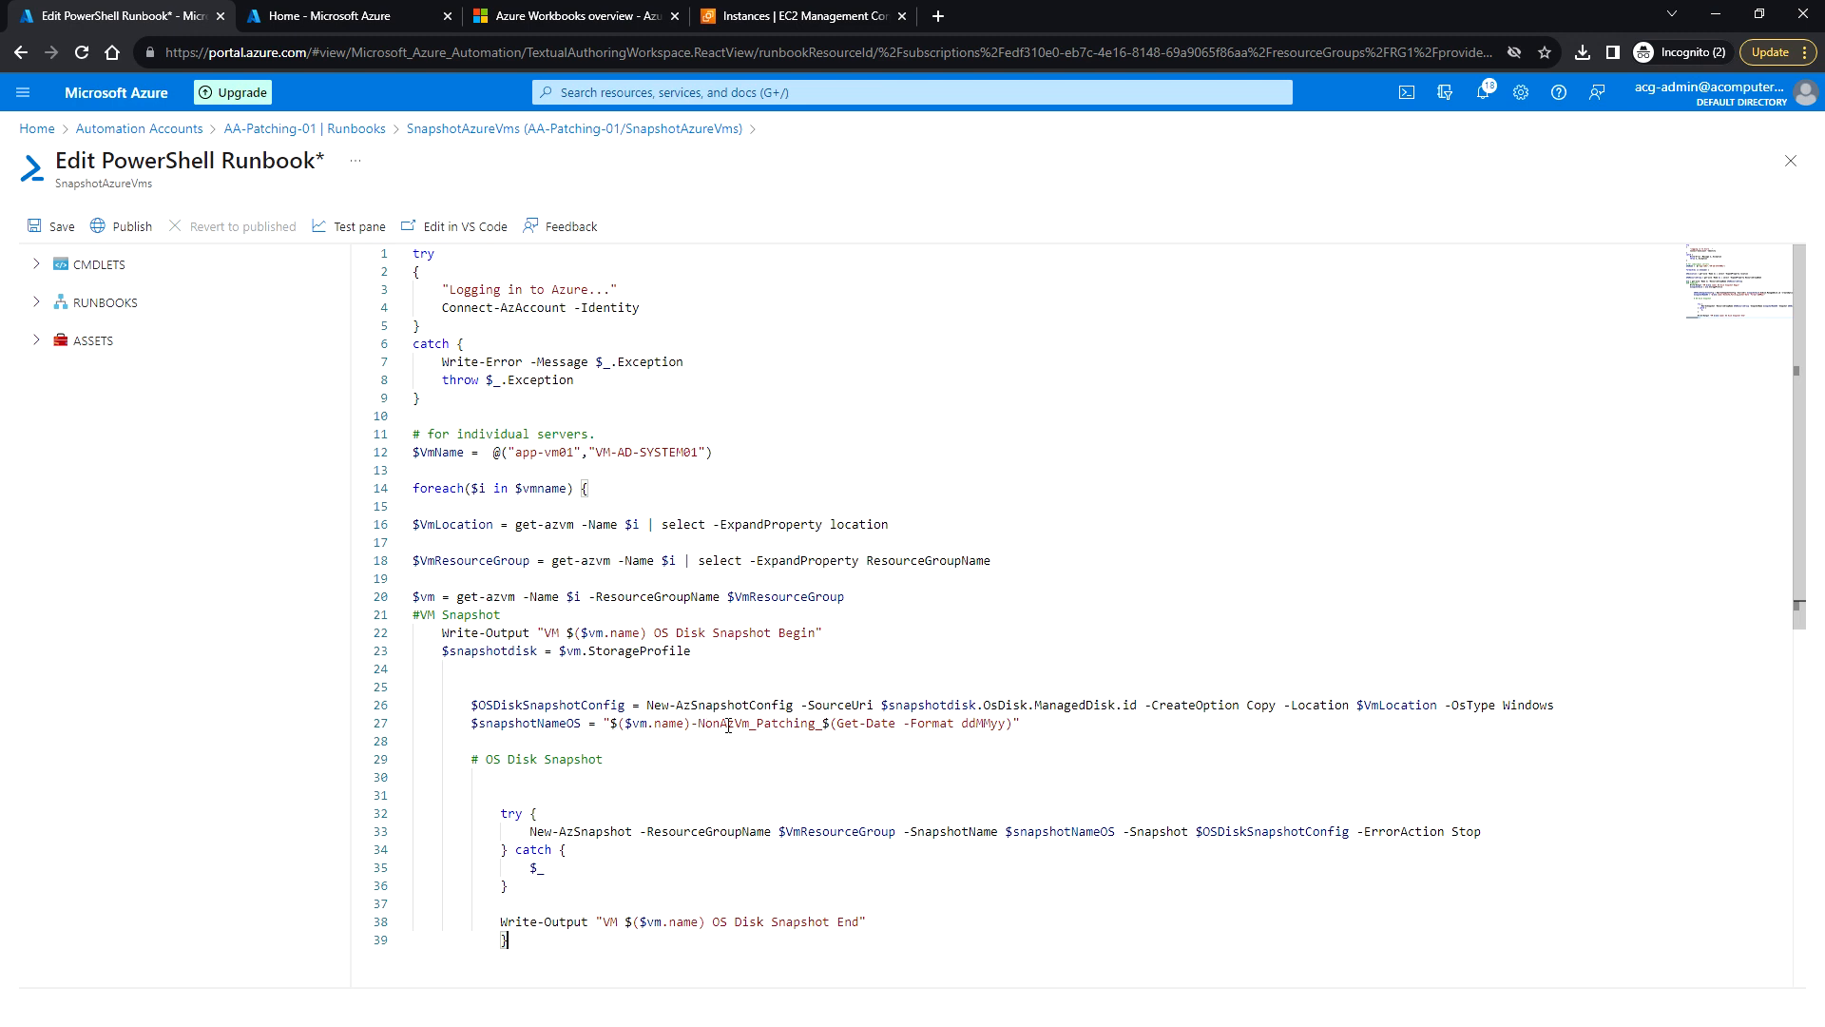
scroll(855, 744, down, 3)
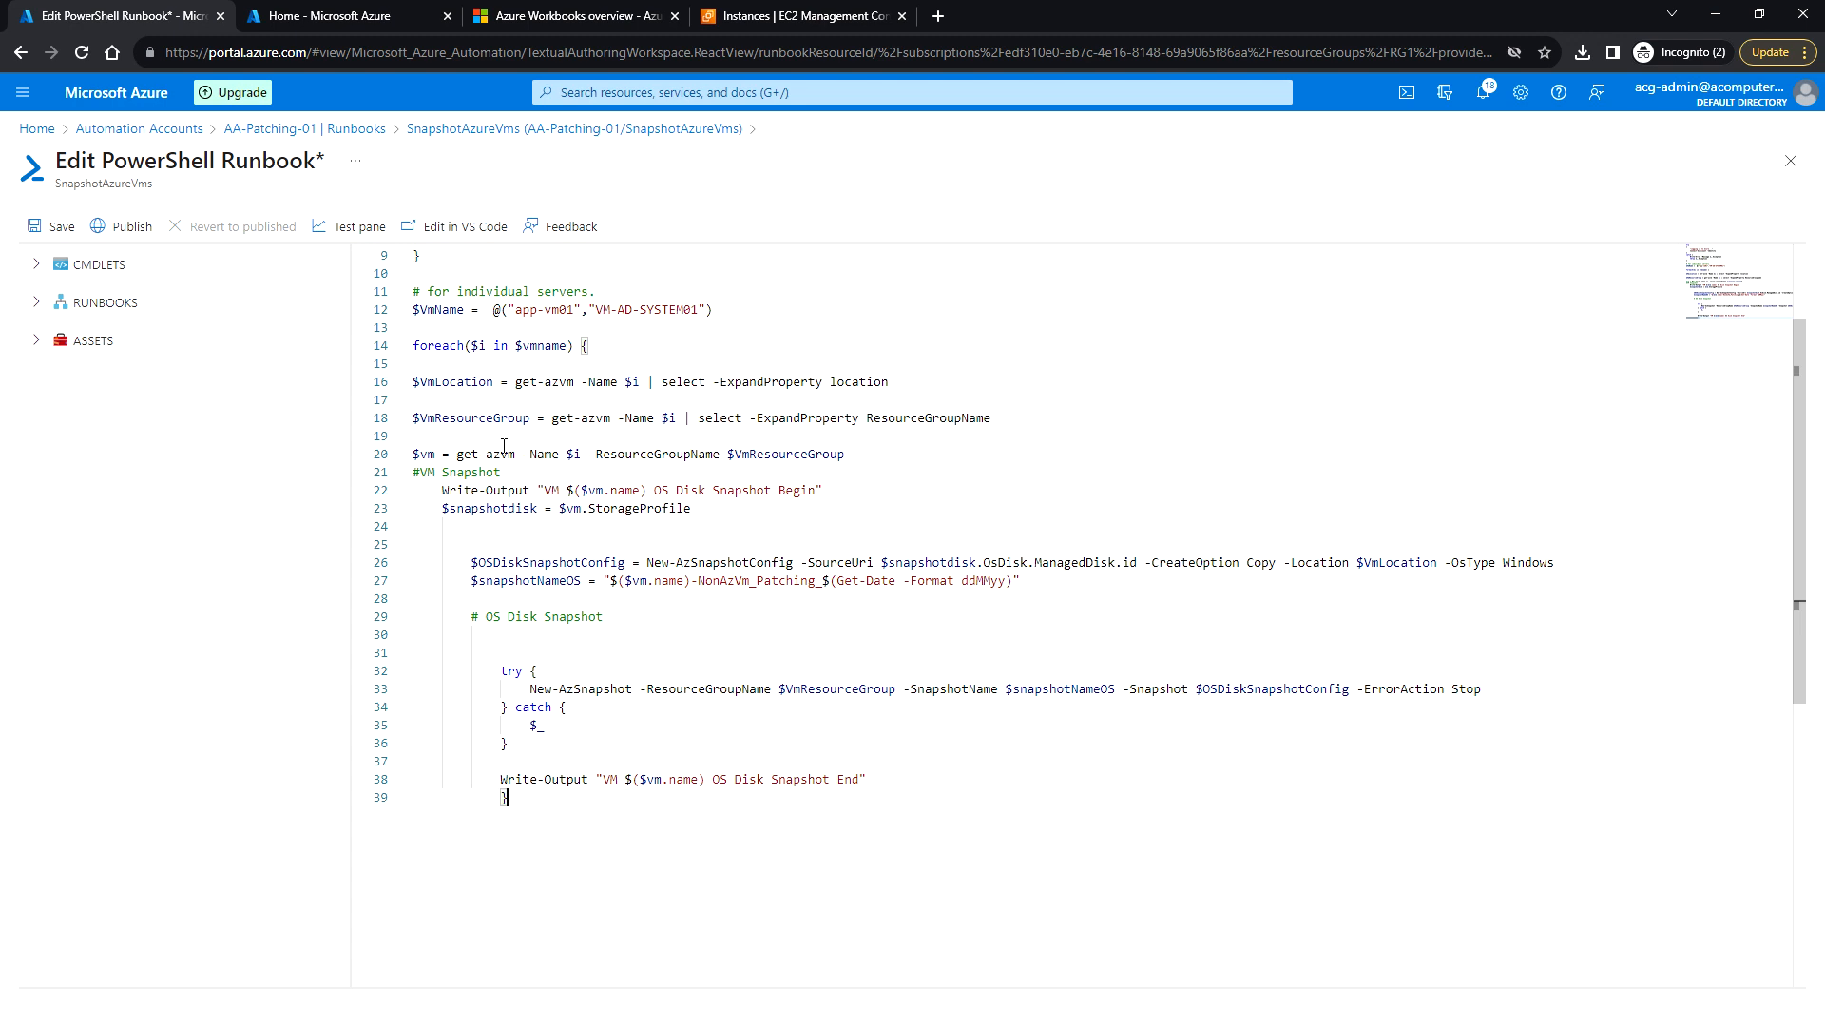
Step: Save the SnapshotAzureVms runbook and publish it, confirming the override of the previously published version
click(52, 233)
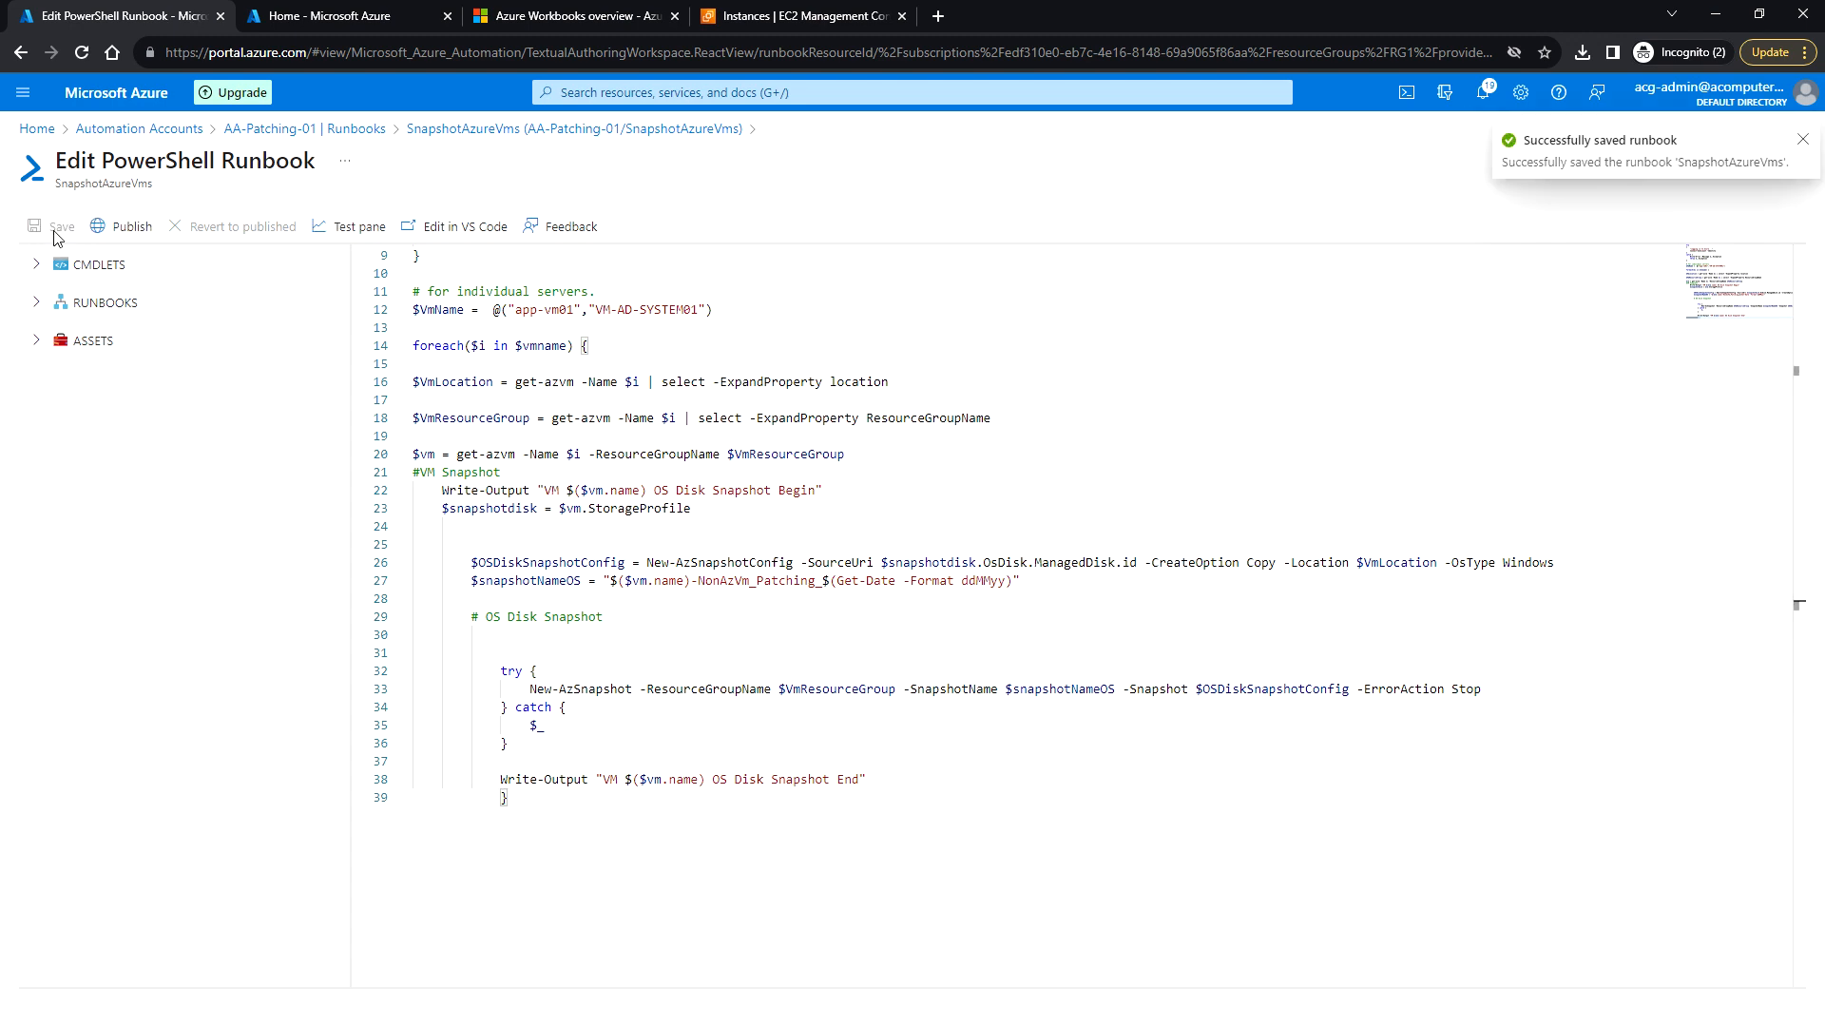
click(123, 228)
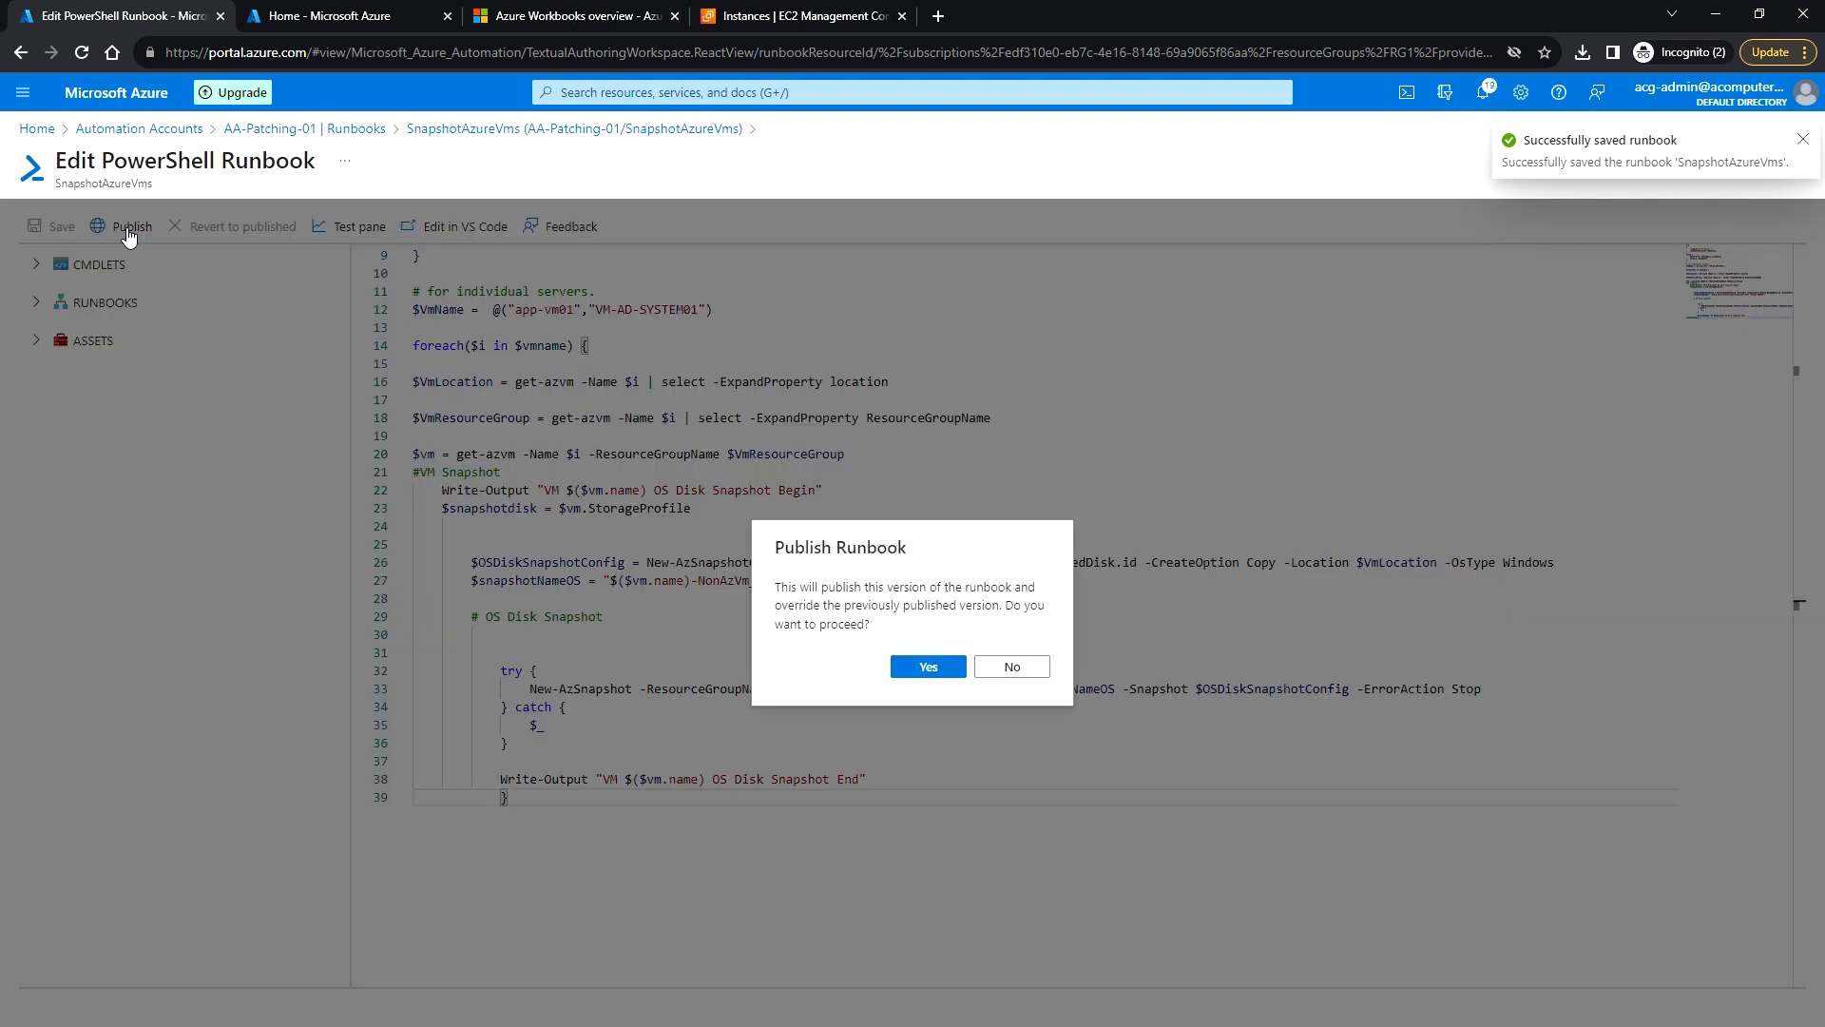
click(932, 669)
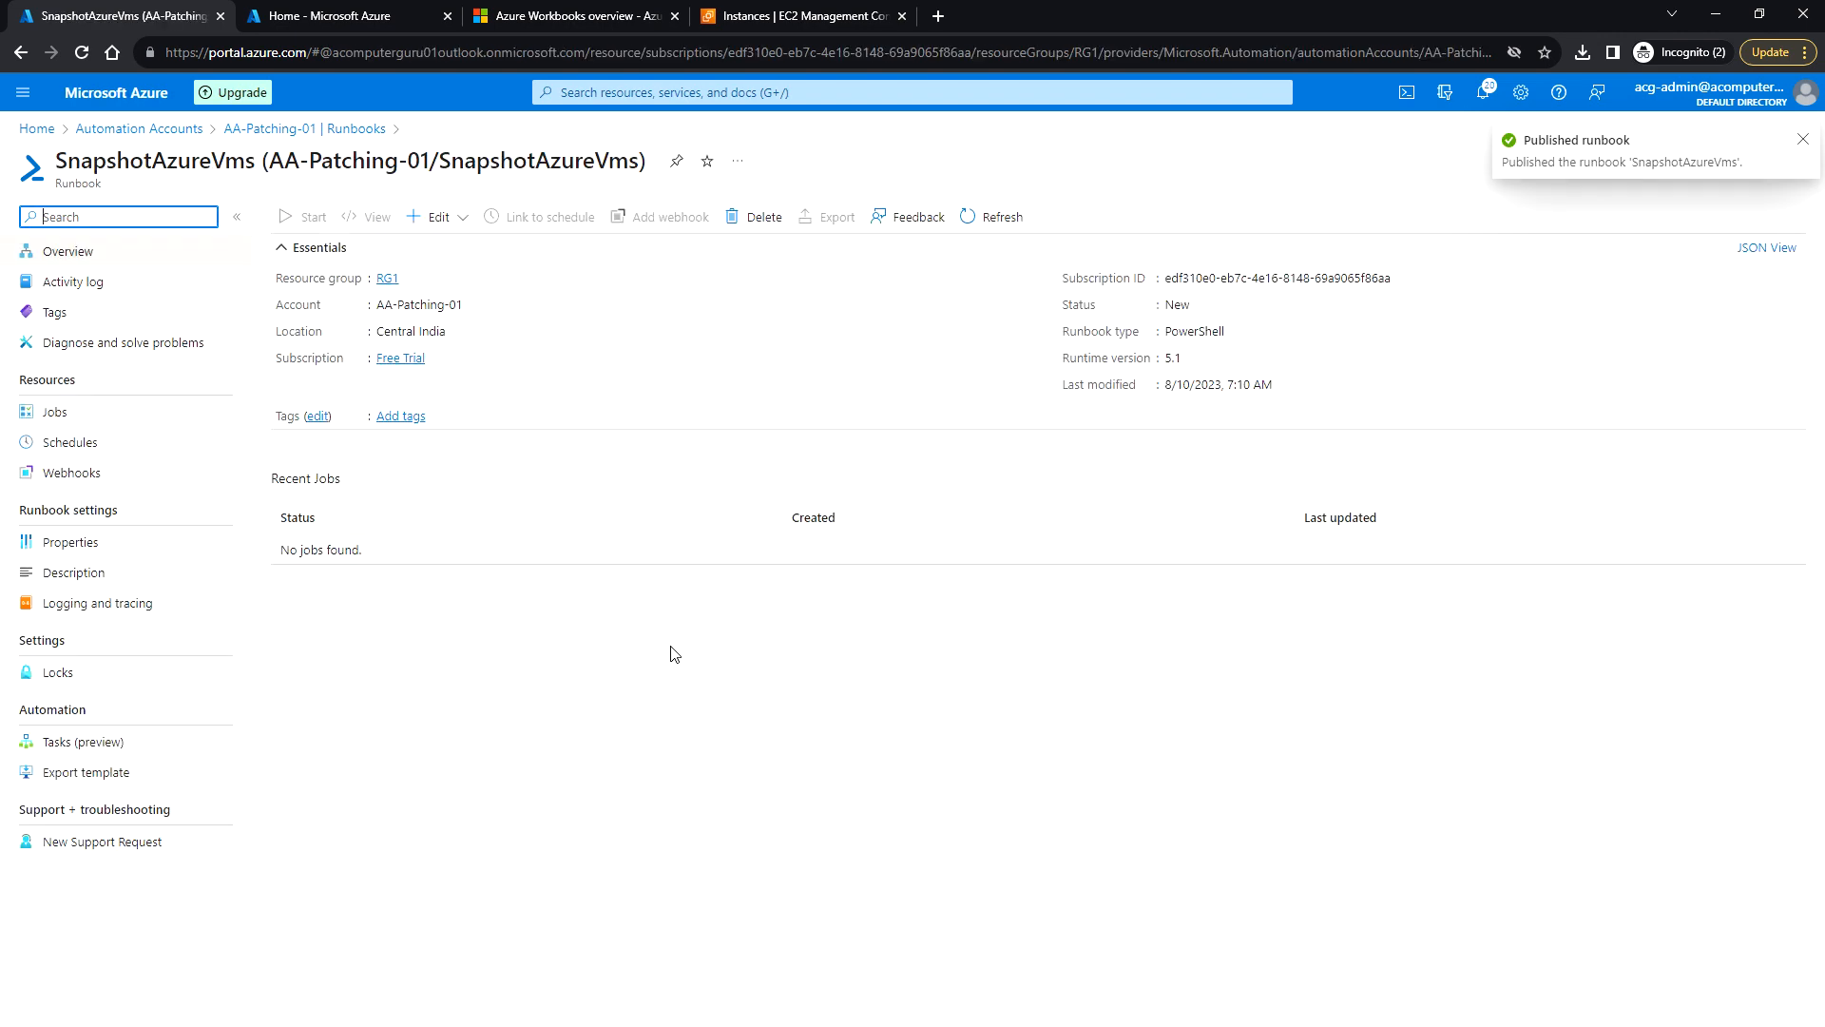
Step: Open SnapshotAzureVms from the account's runbooks, view its options for linking a schedule, and return to the runbooks list
click(257, 133)
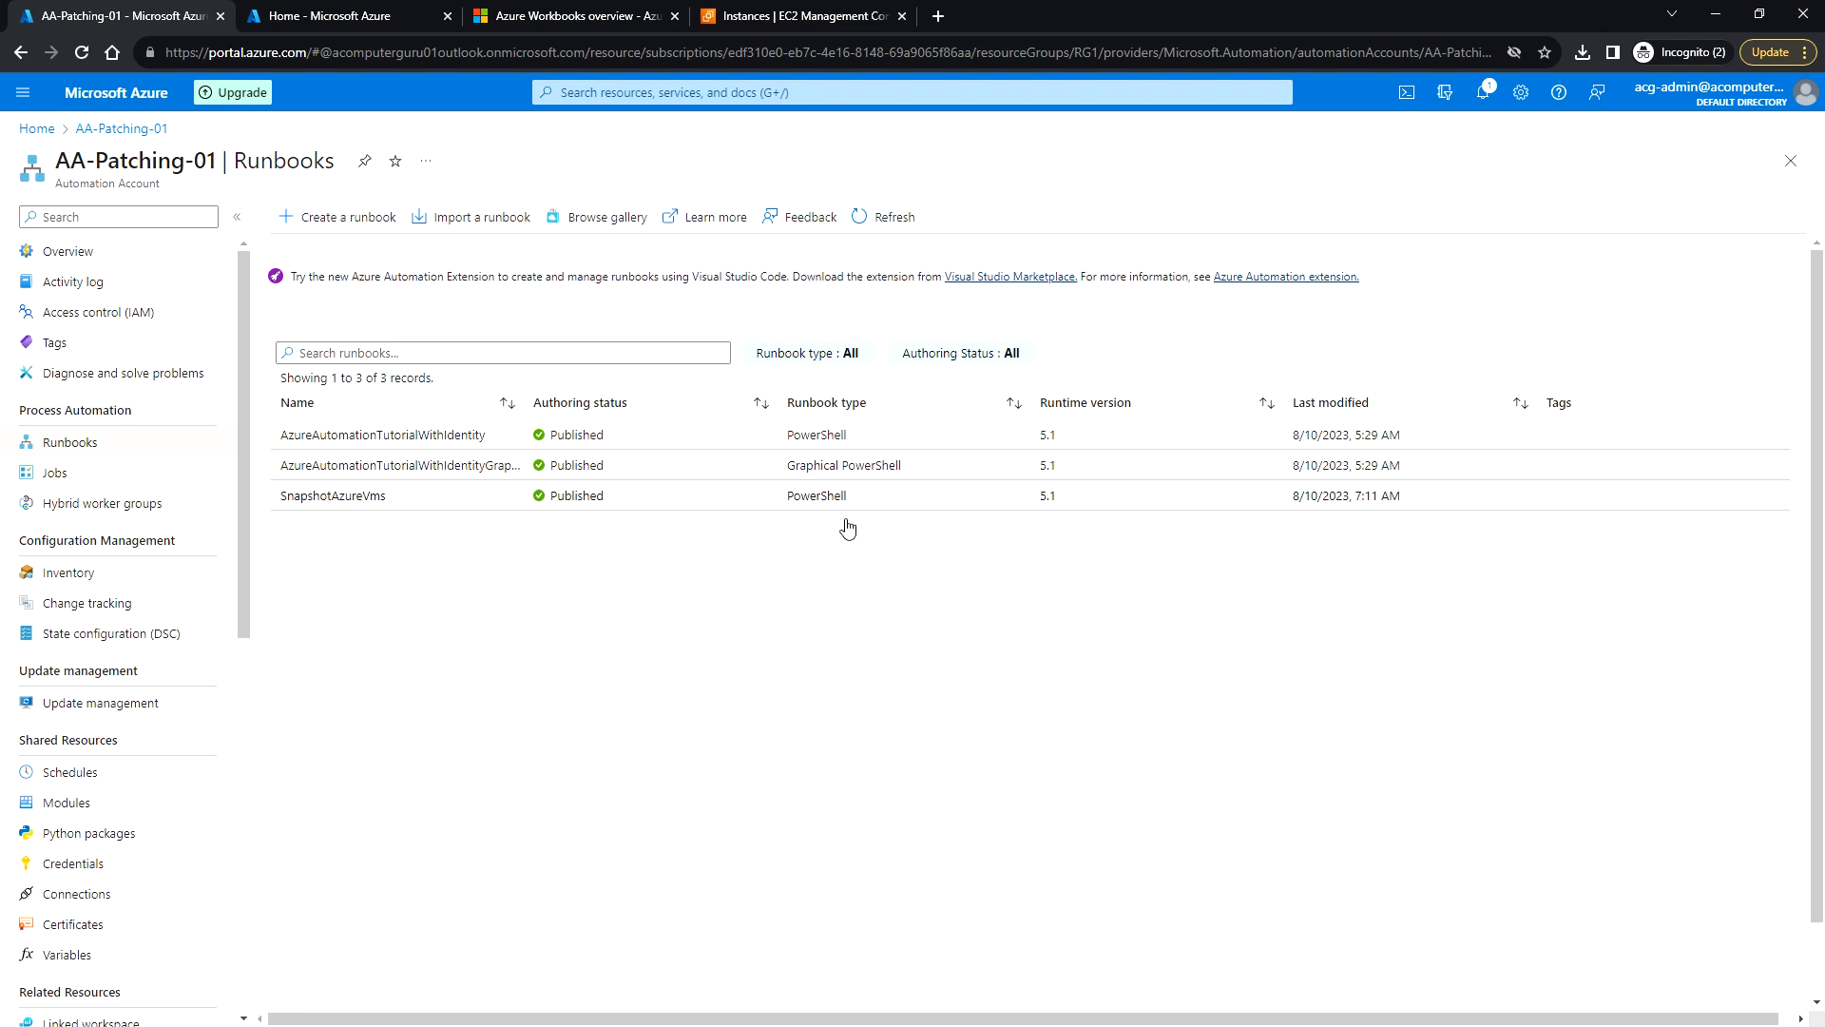
click(413, 503)
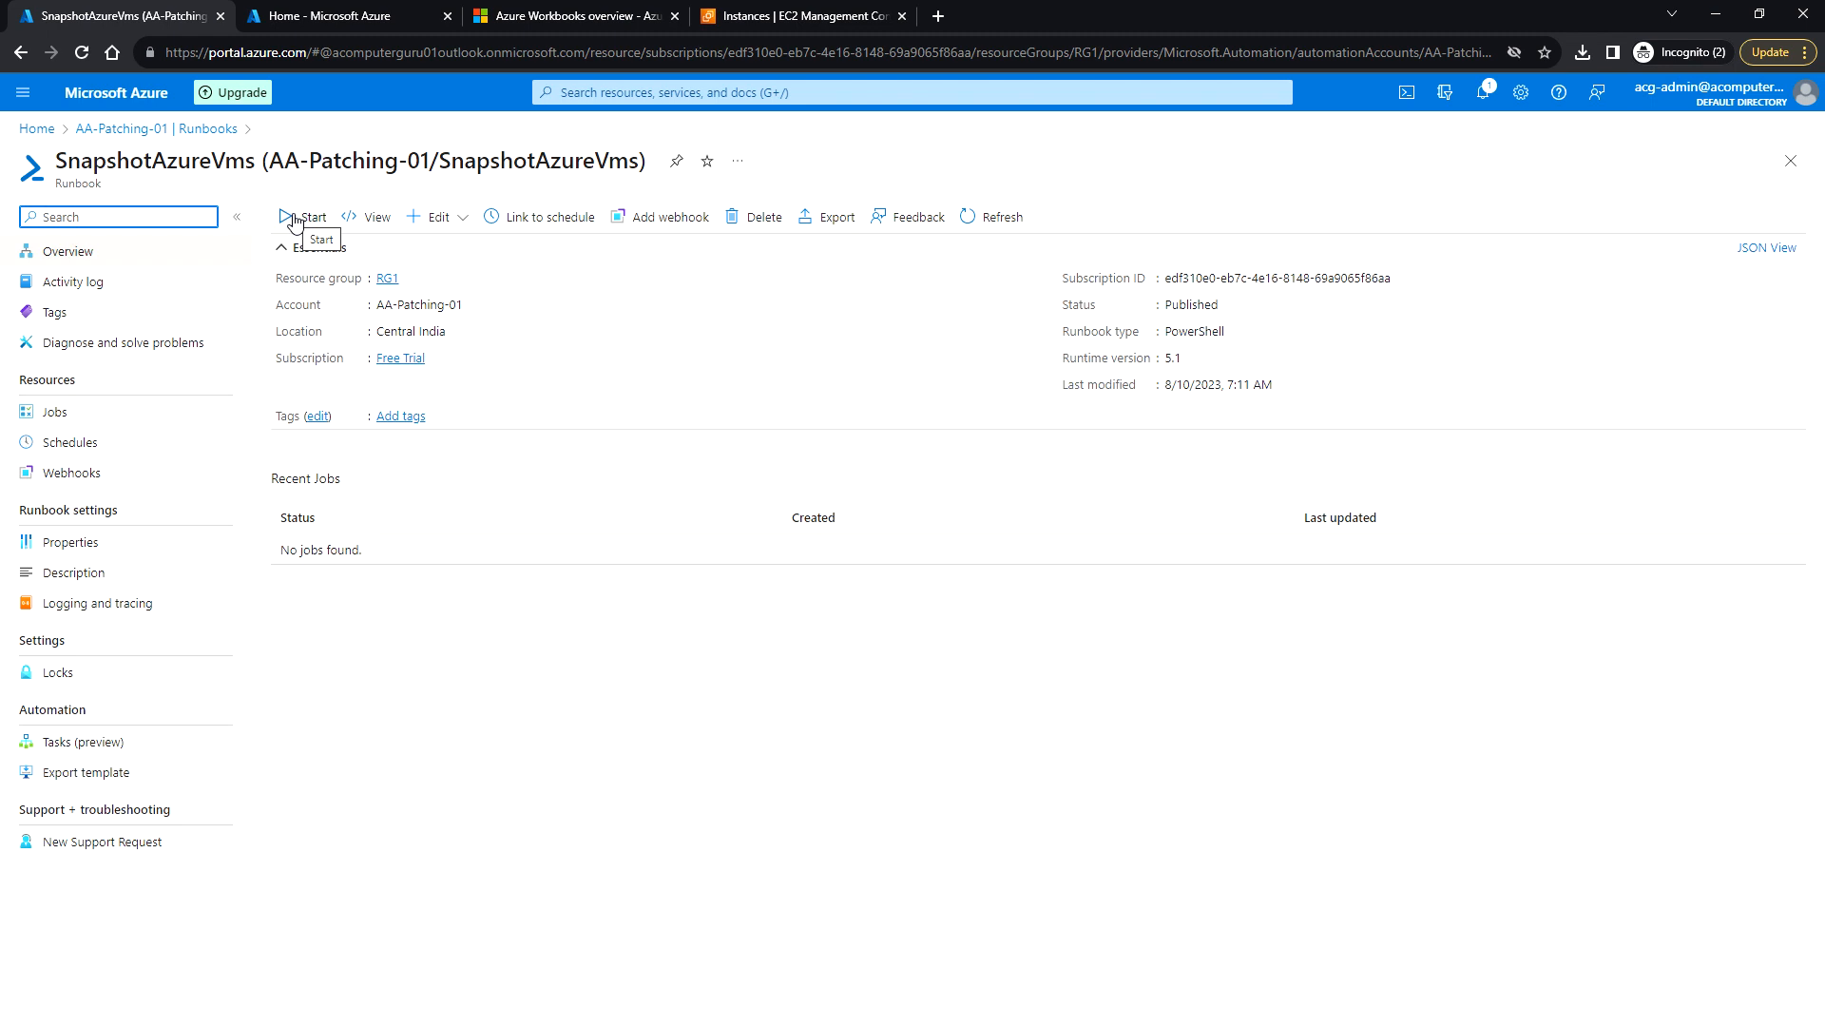
click(545, 231)
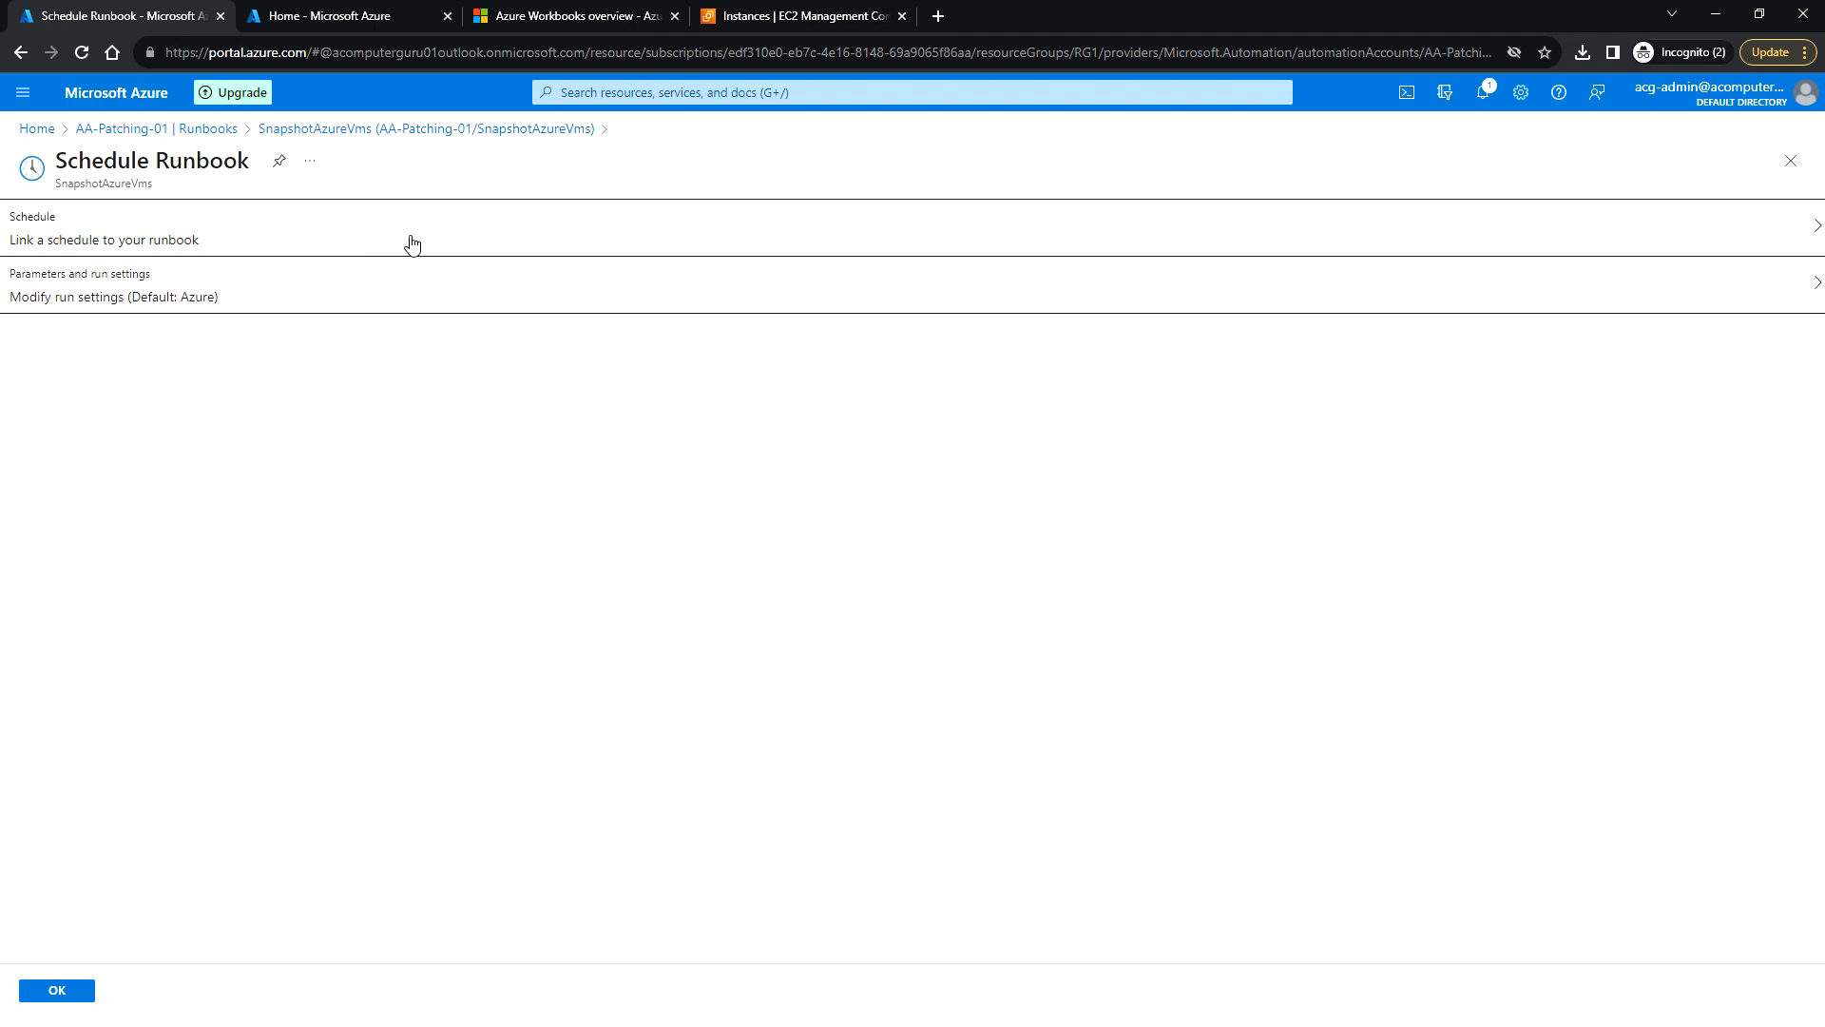
click(207, 138)
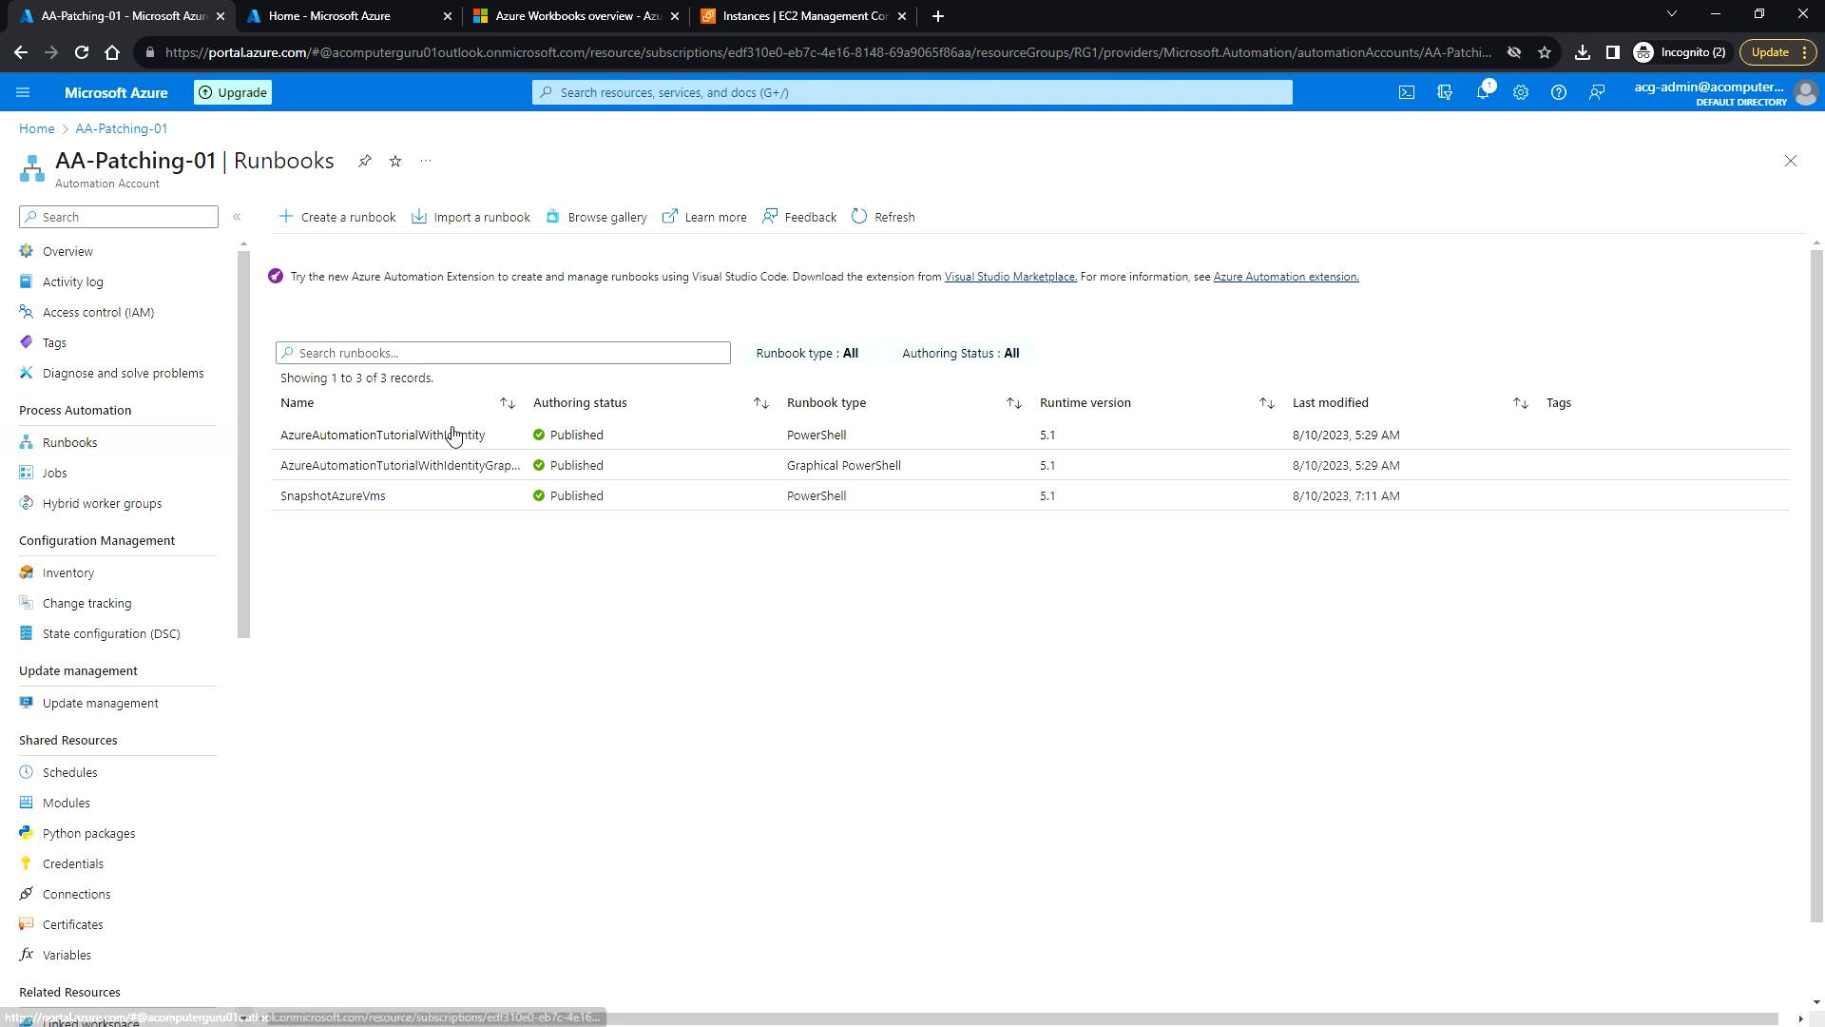
Step: Open the SnapshotAzureVms runbook and start it, confirming the run
click(411, 504)
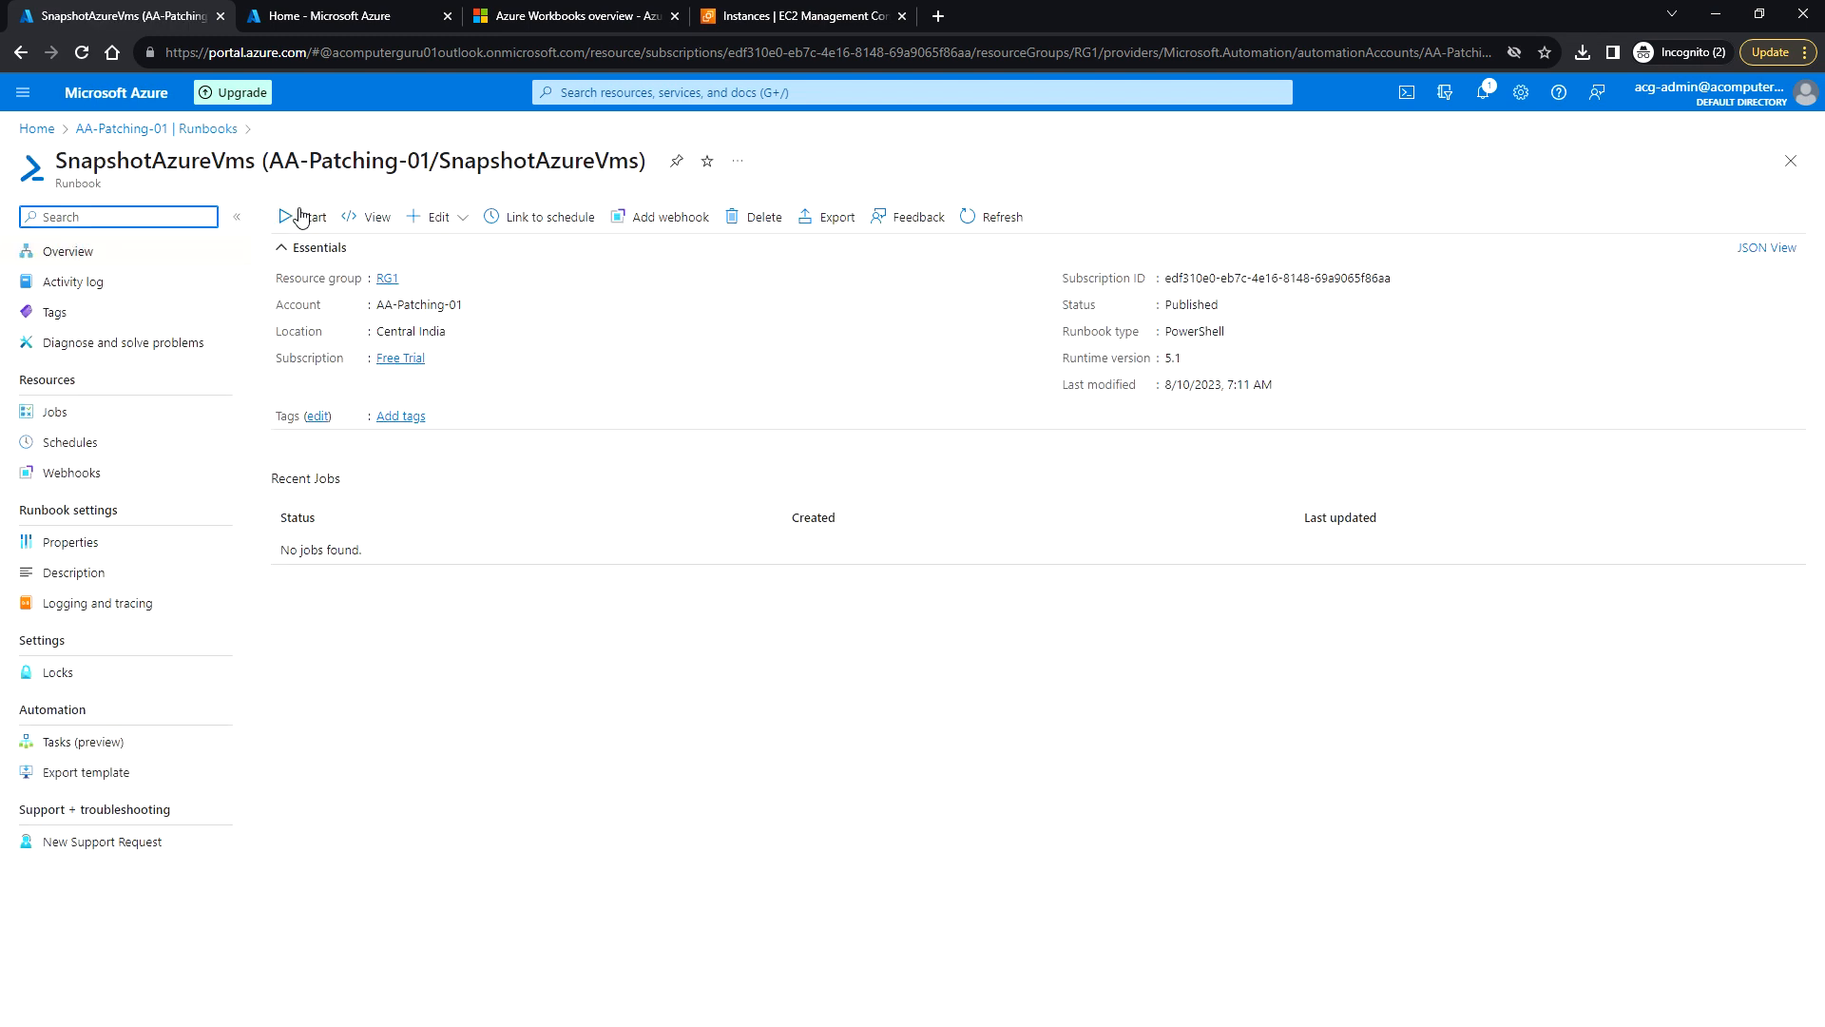
click(303, 219)
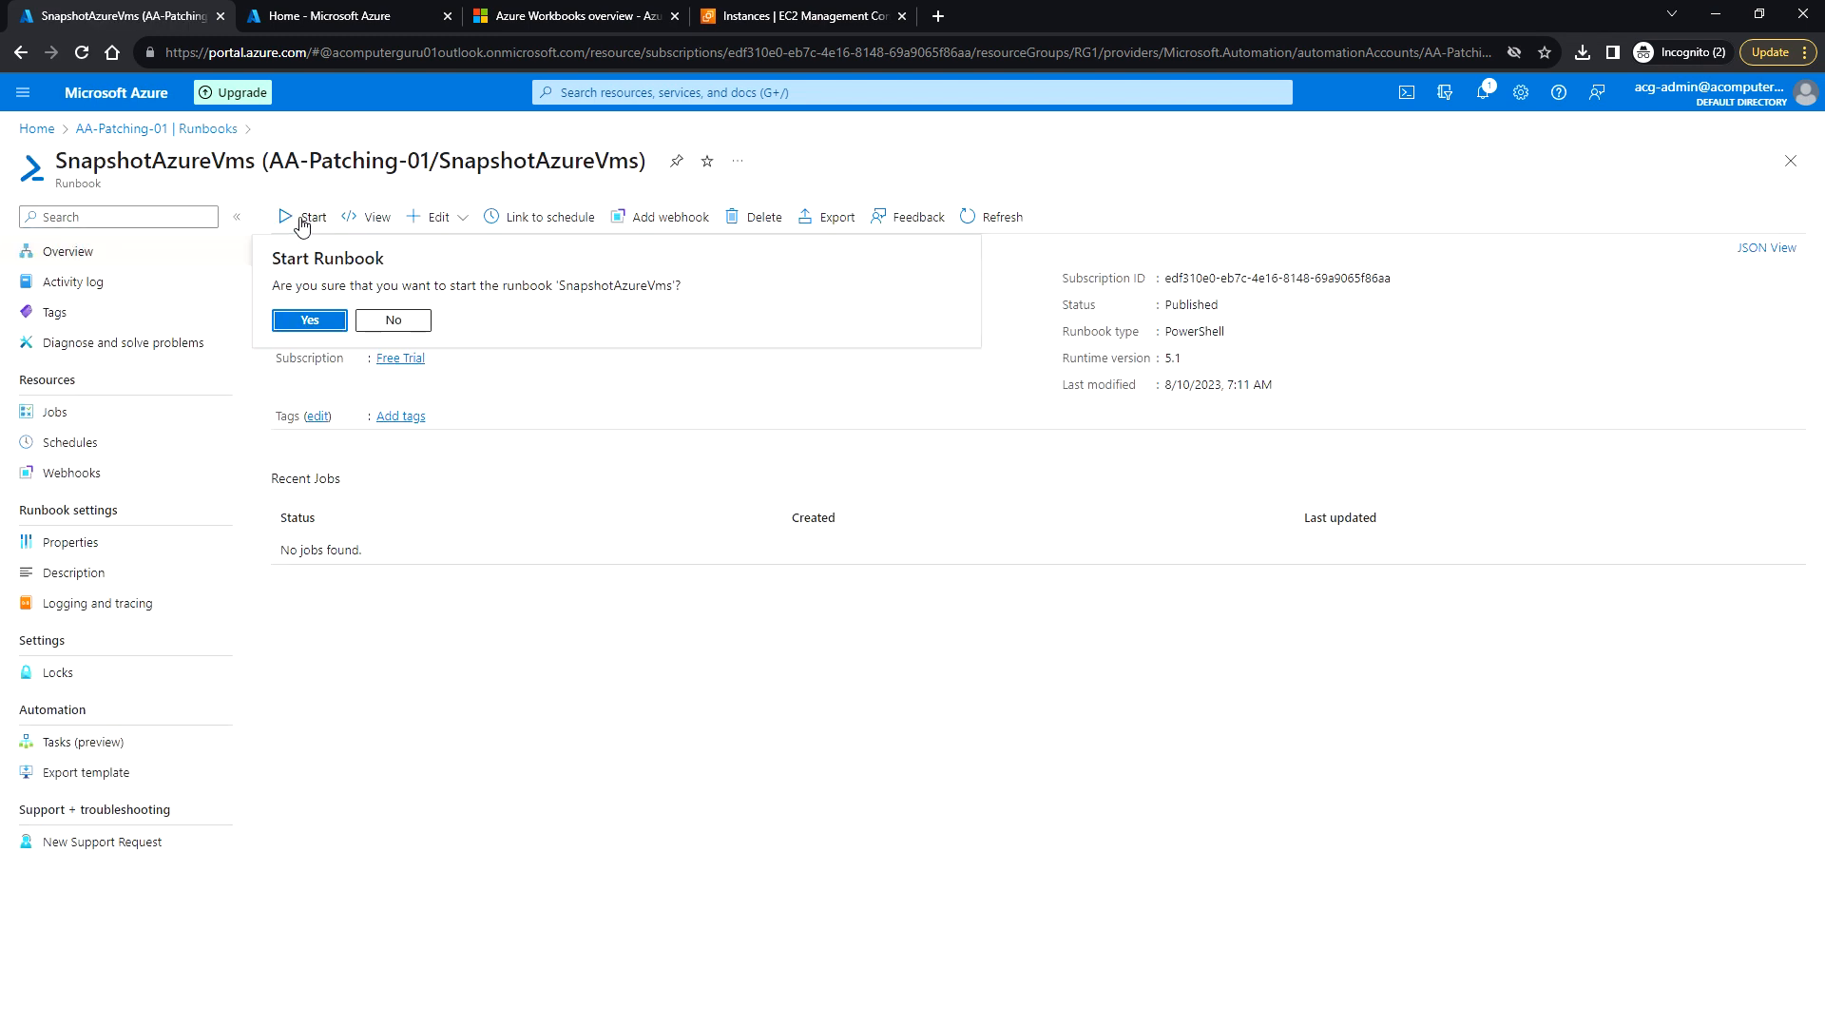
click(327, 320)
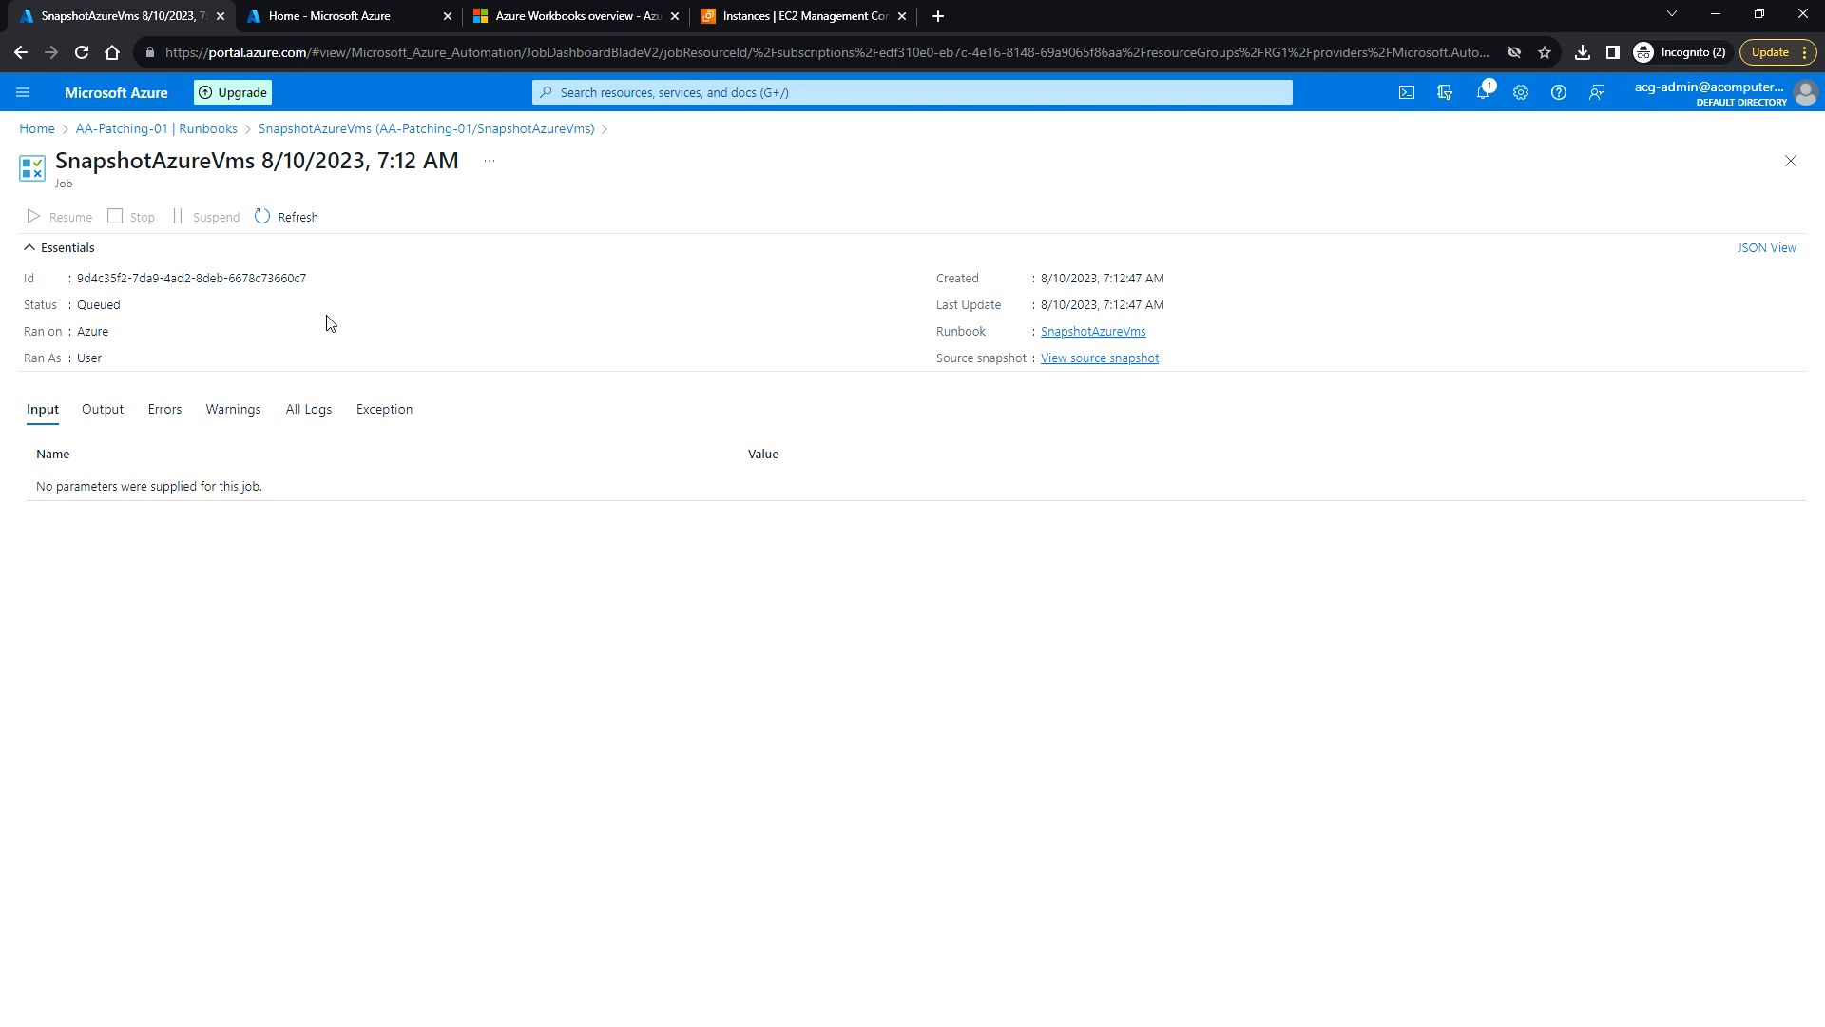
Step: Refresh the SnapshotAzureVms job output as it runs and examine the start and end entries of the app-vm01 OS disk snapshot
click(102, 419)
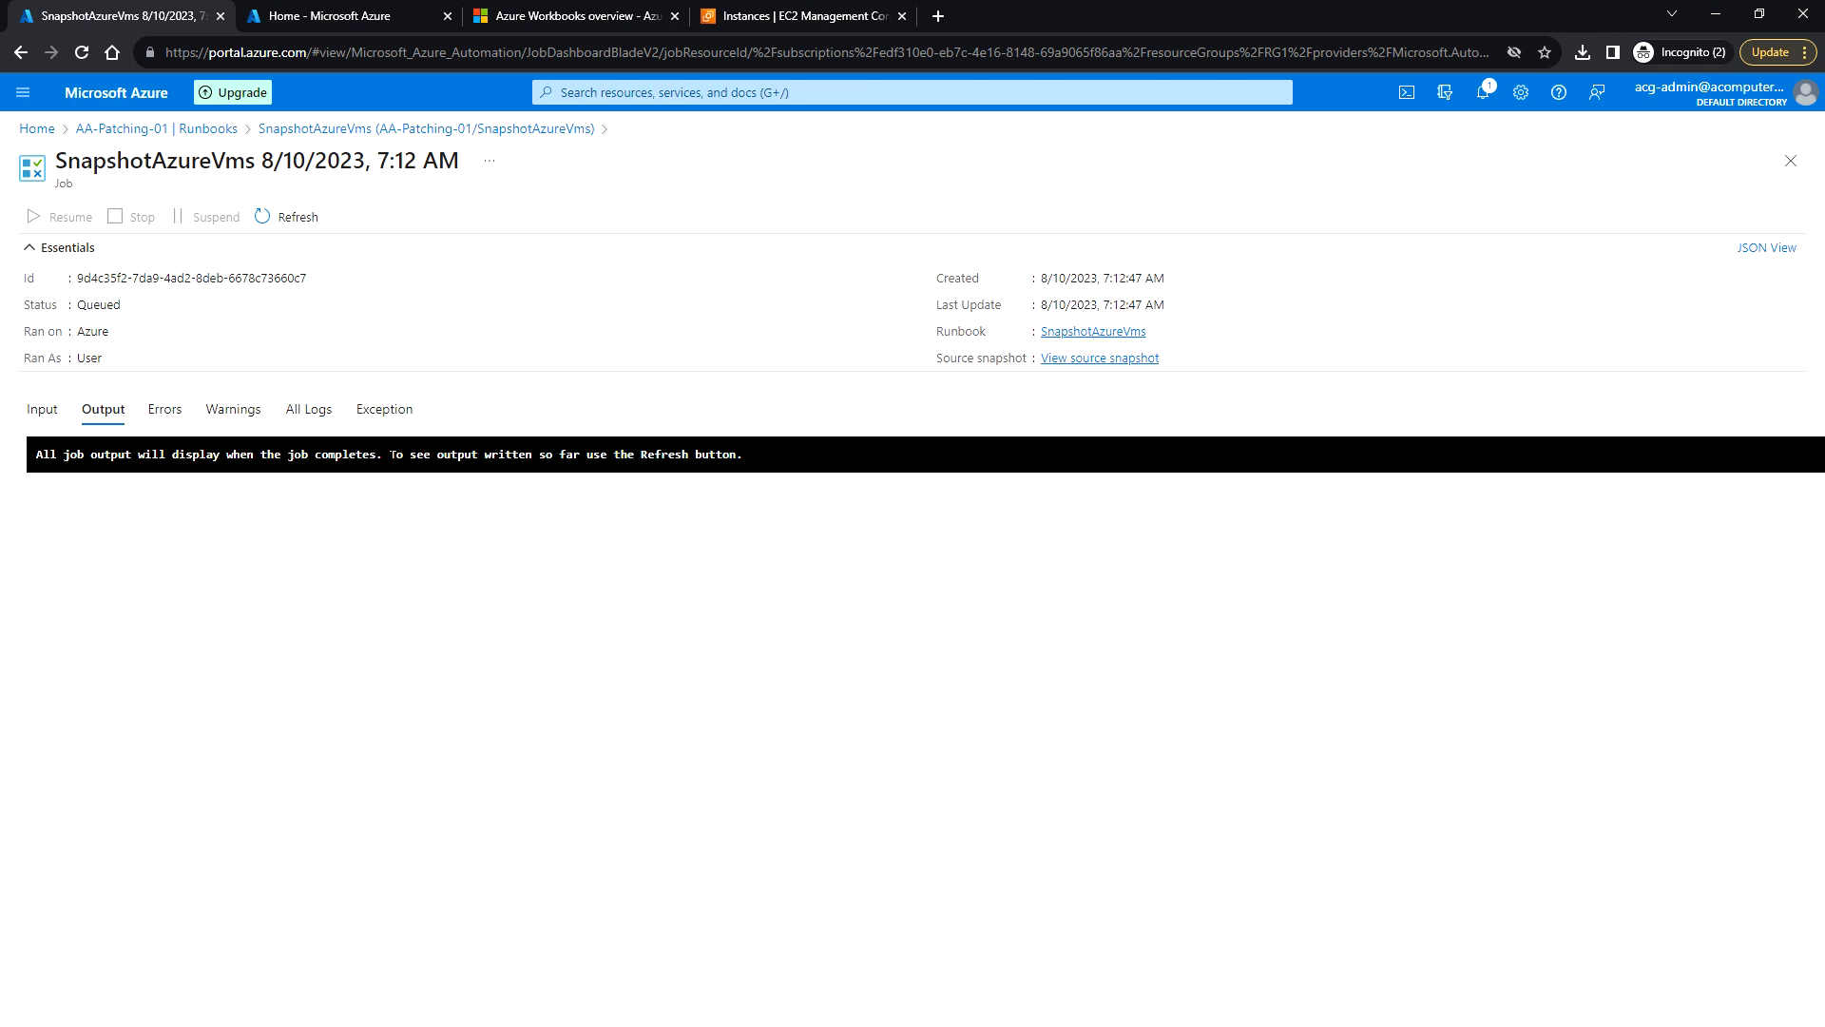
click(300, 220)
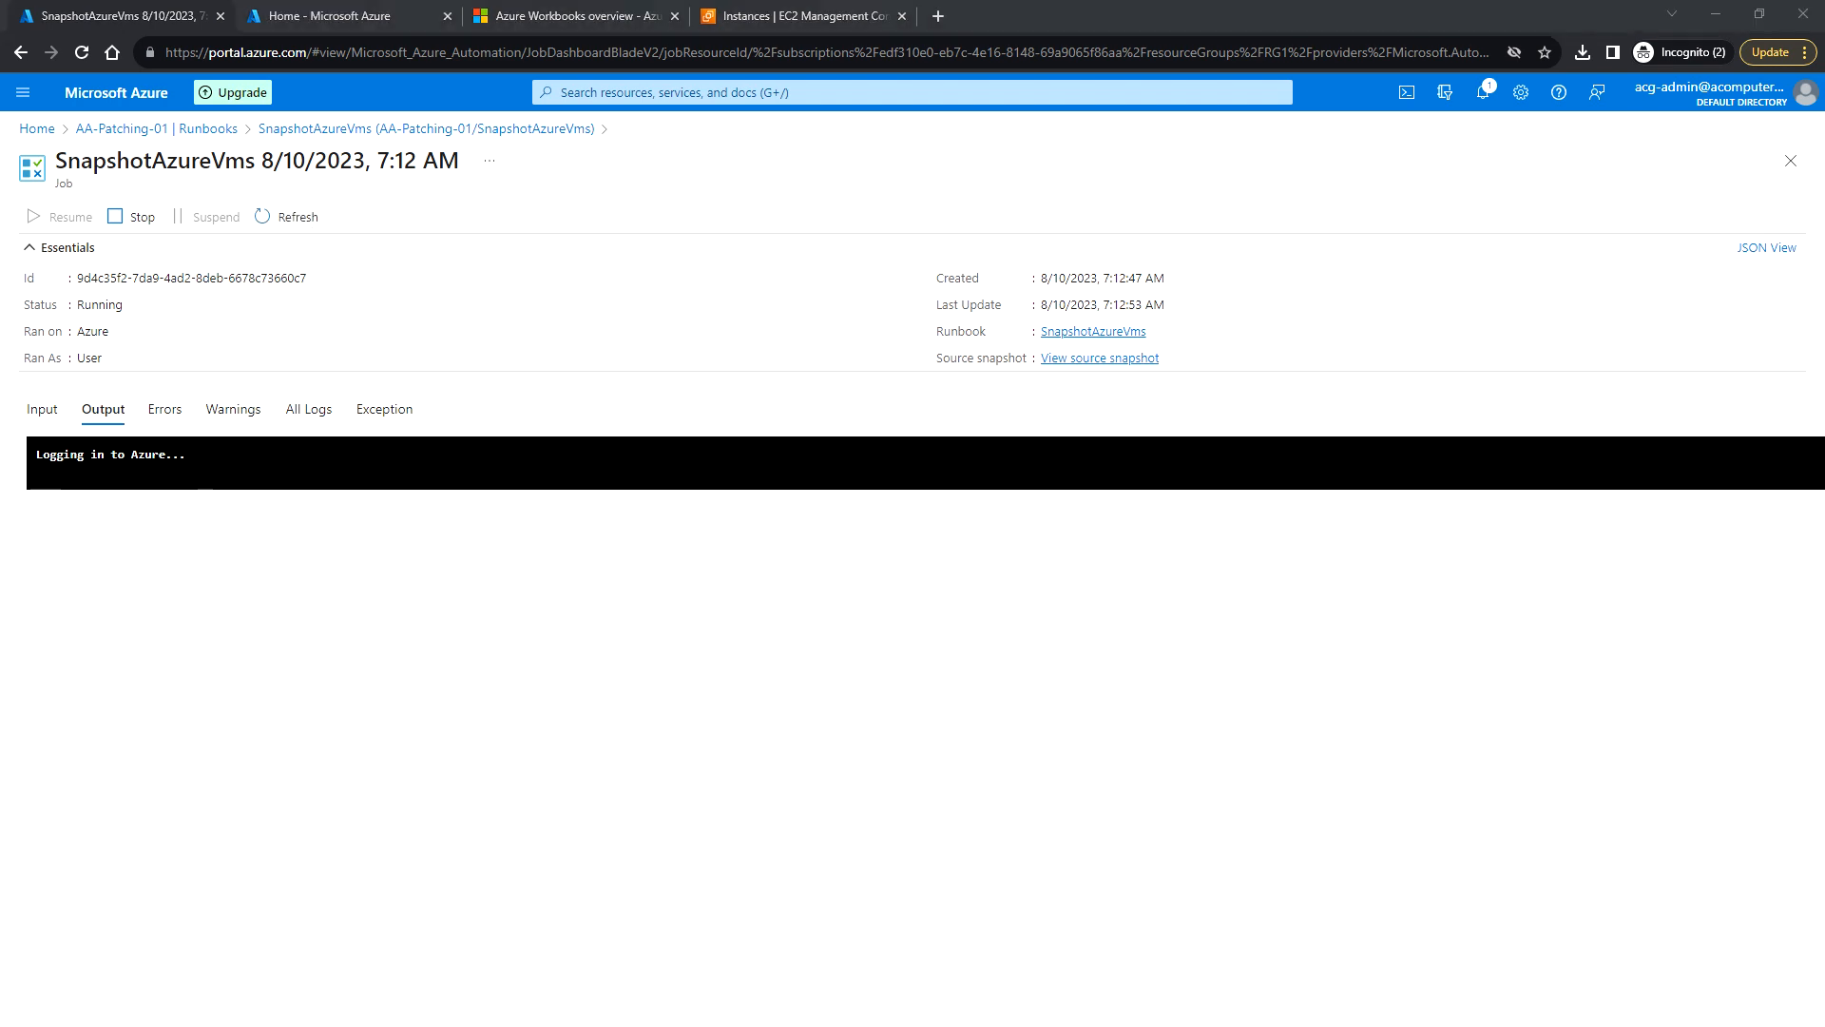
click(299, 222)
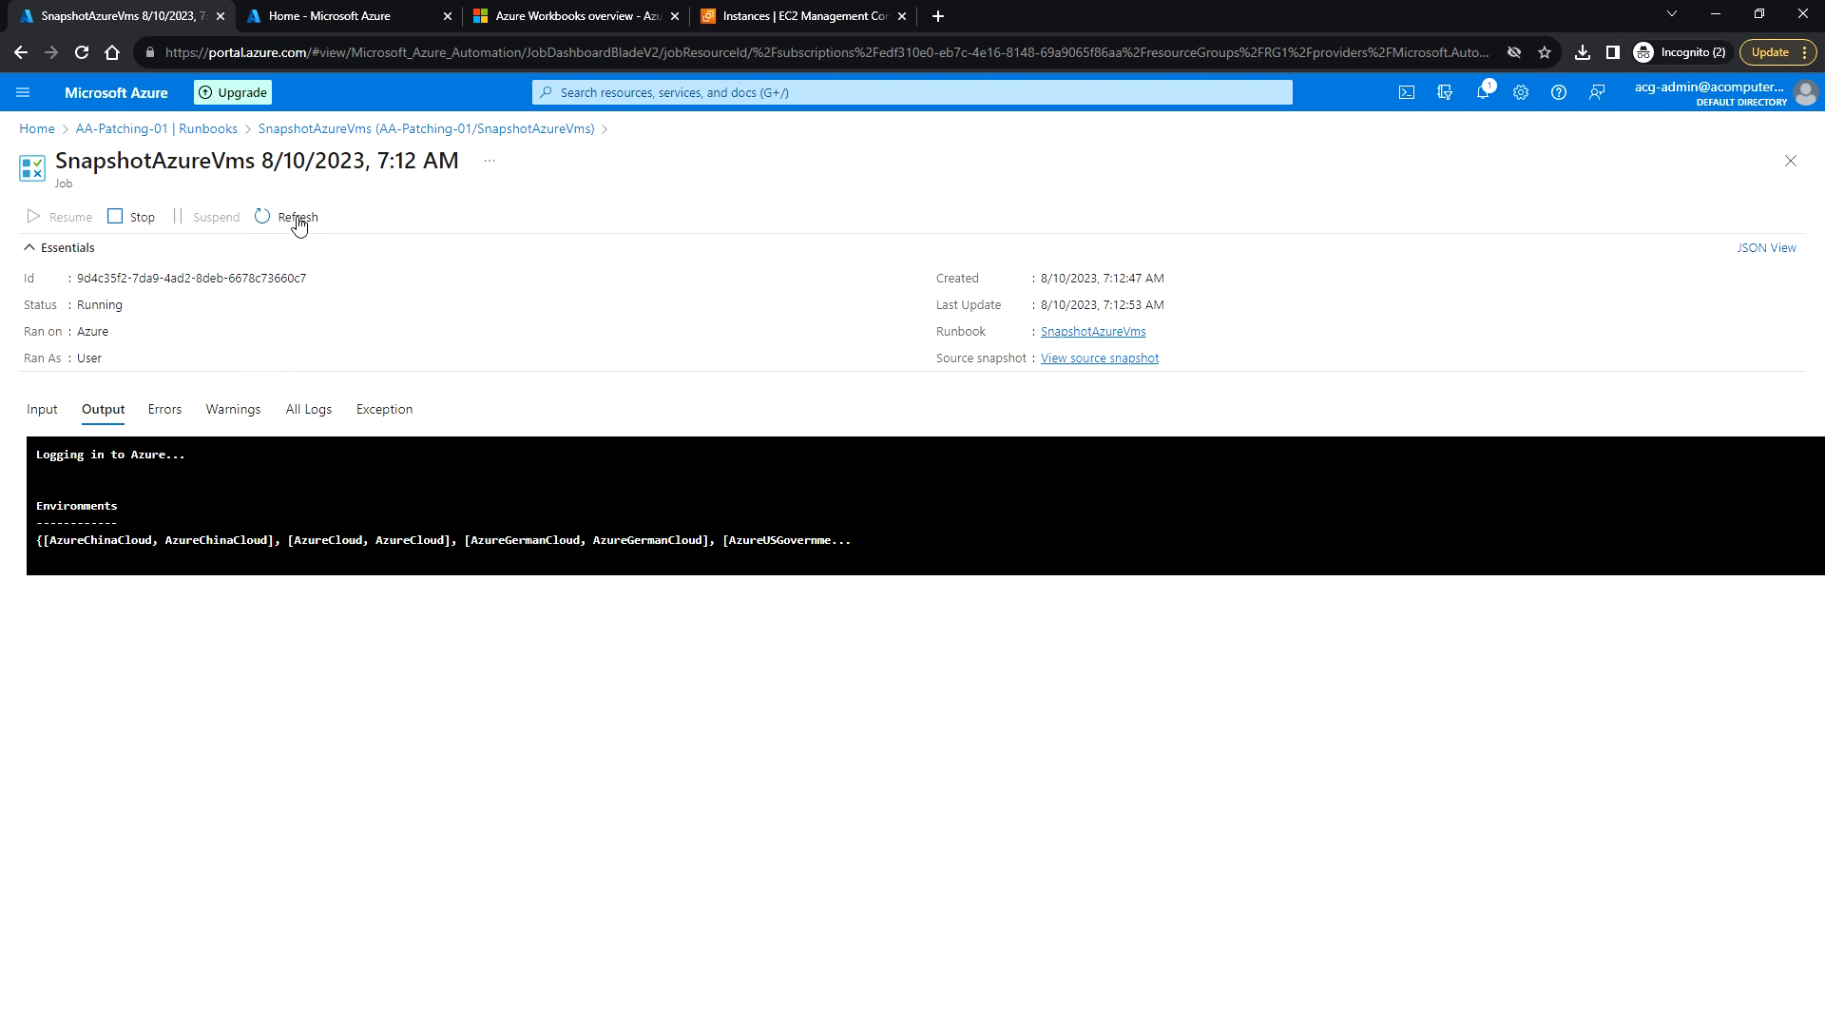
click(298, 221)
scroll(314, 667, down, 1)
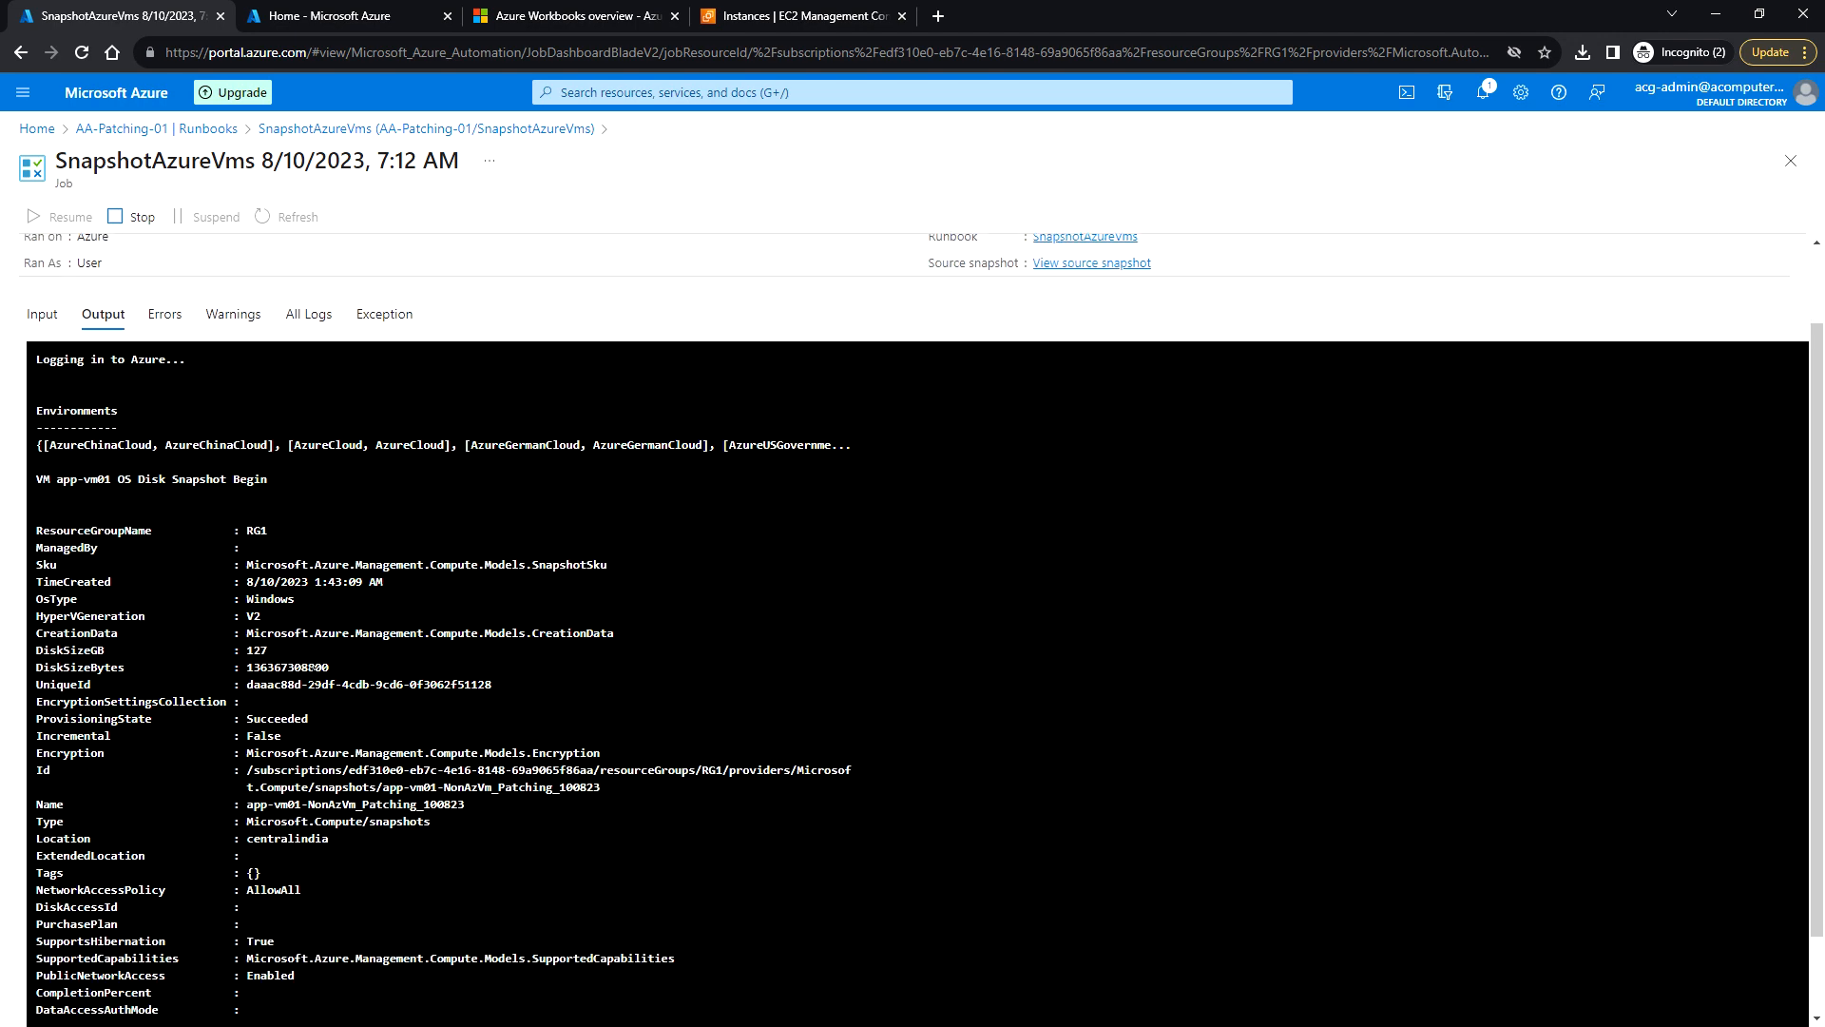
drag(55, 479, 197, 479)
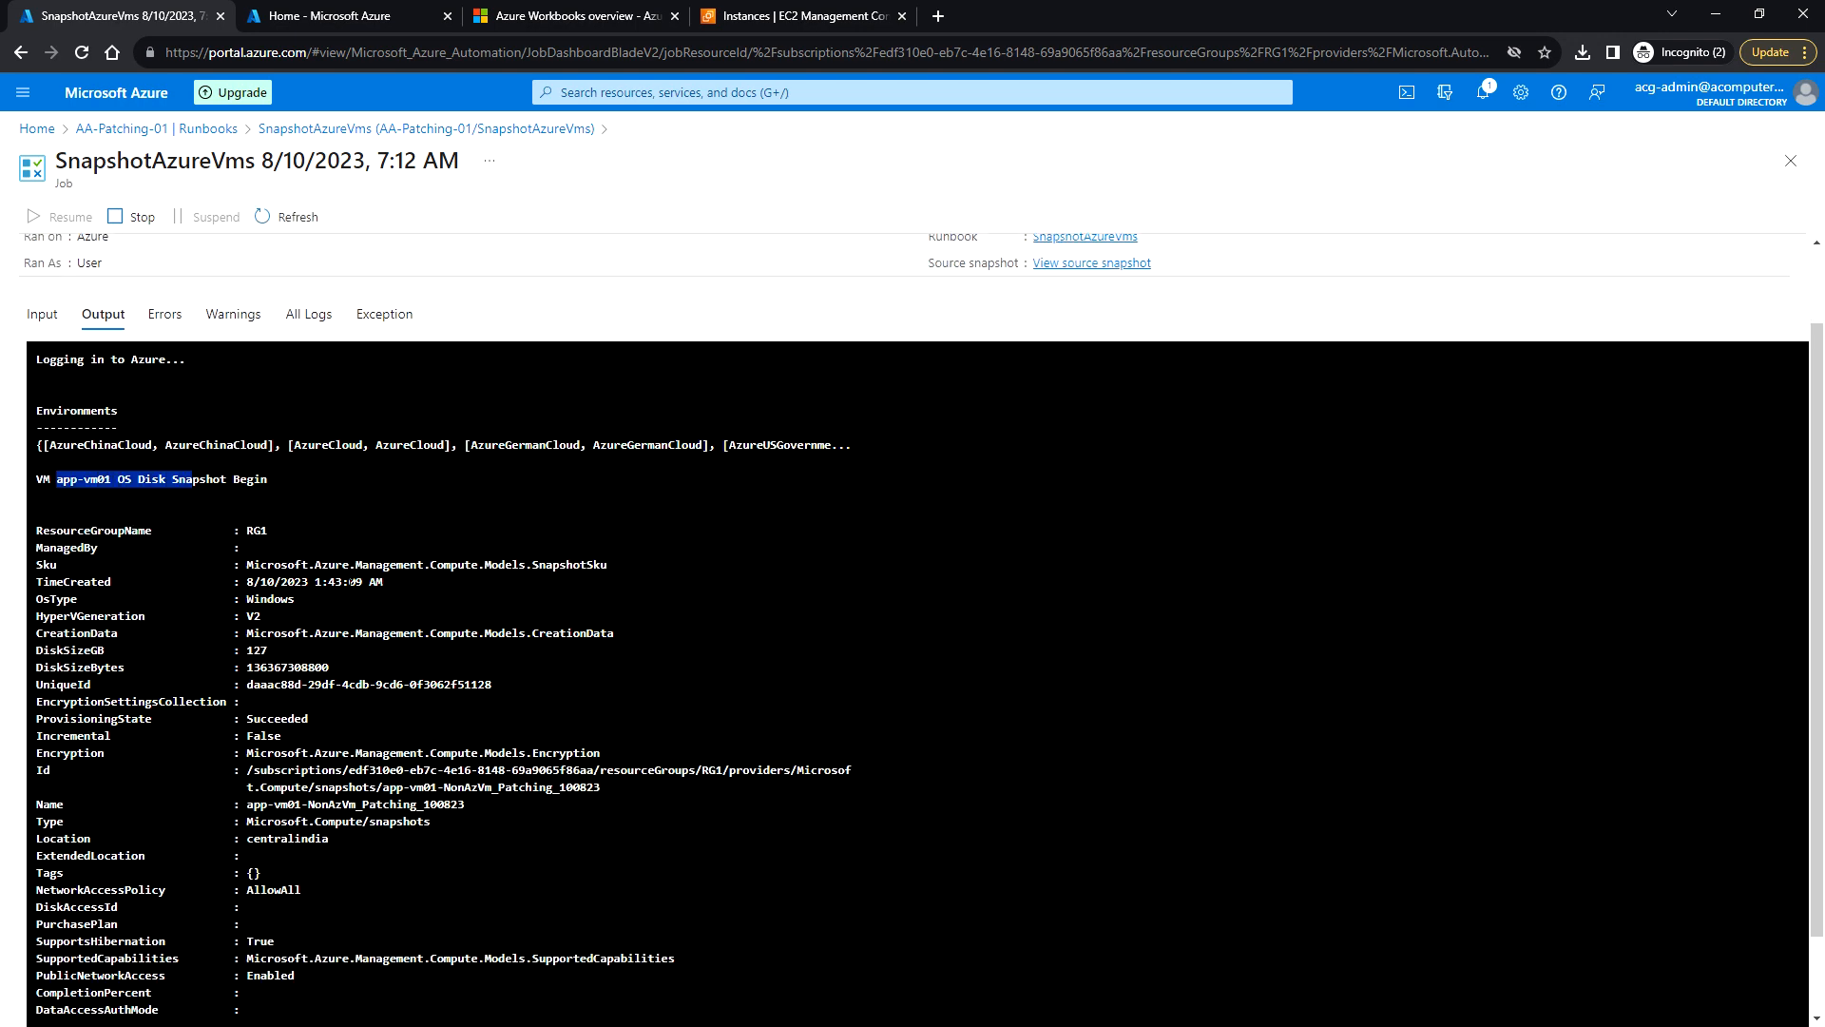
scroll(385, 584, down, 1)
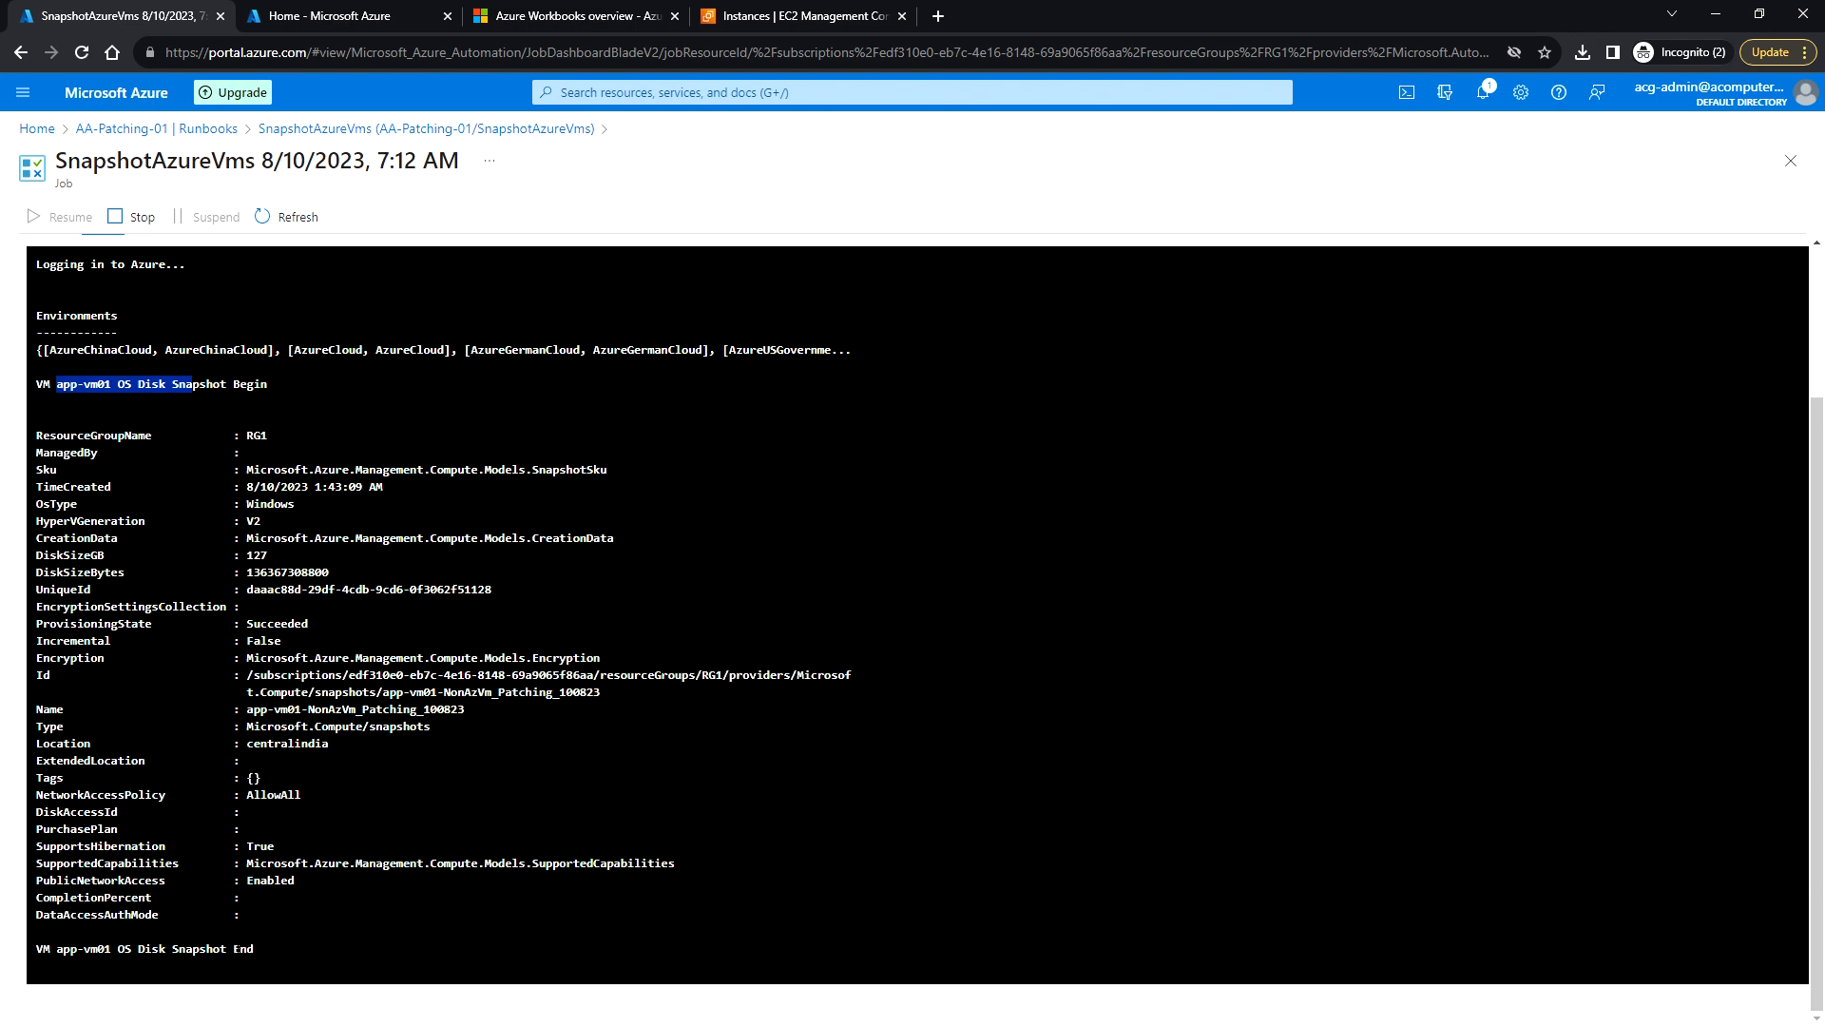
drag(55, 948, 249, 948)
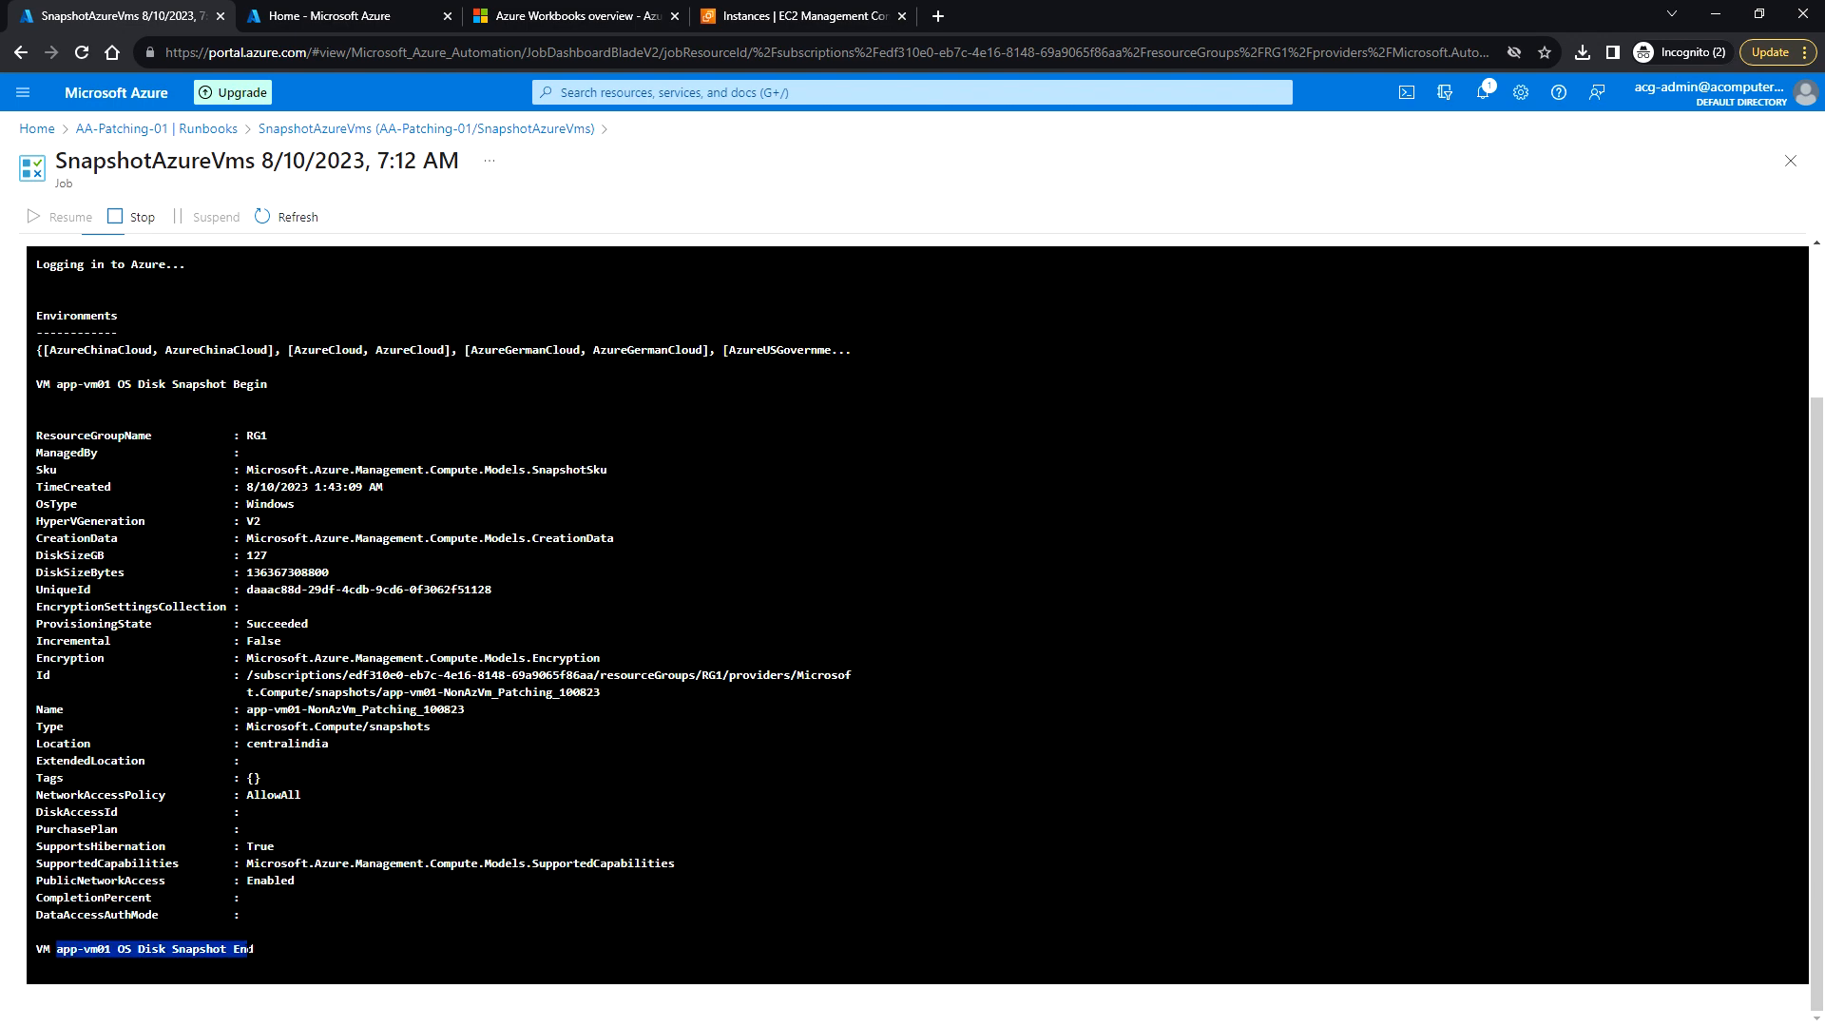
scroll(294, 425, up, 2)
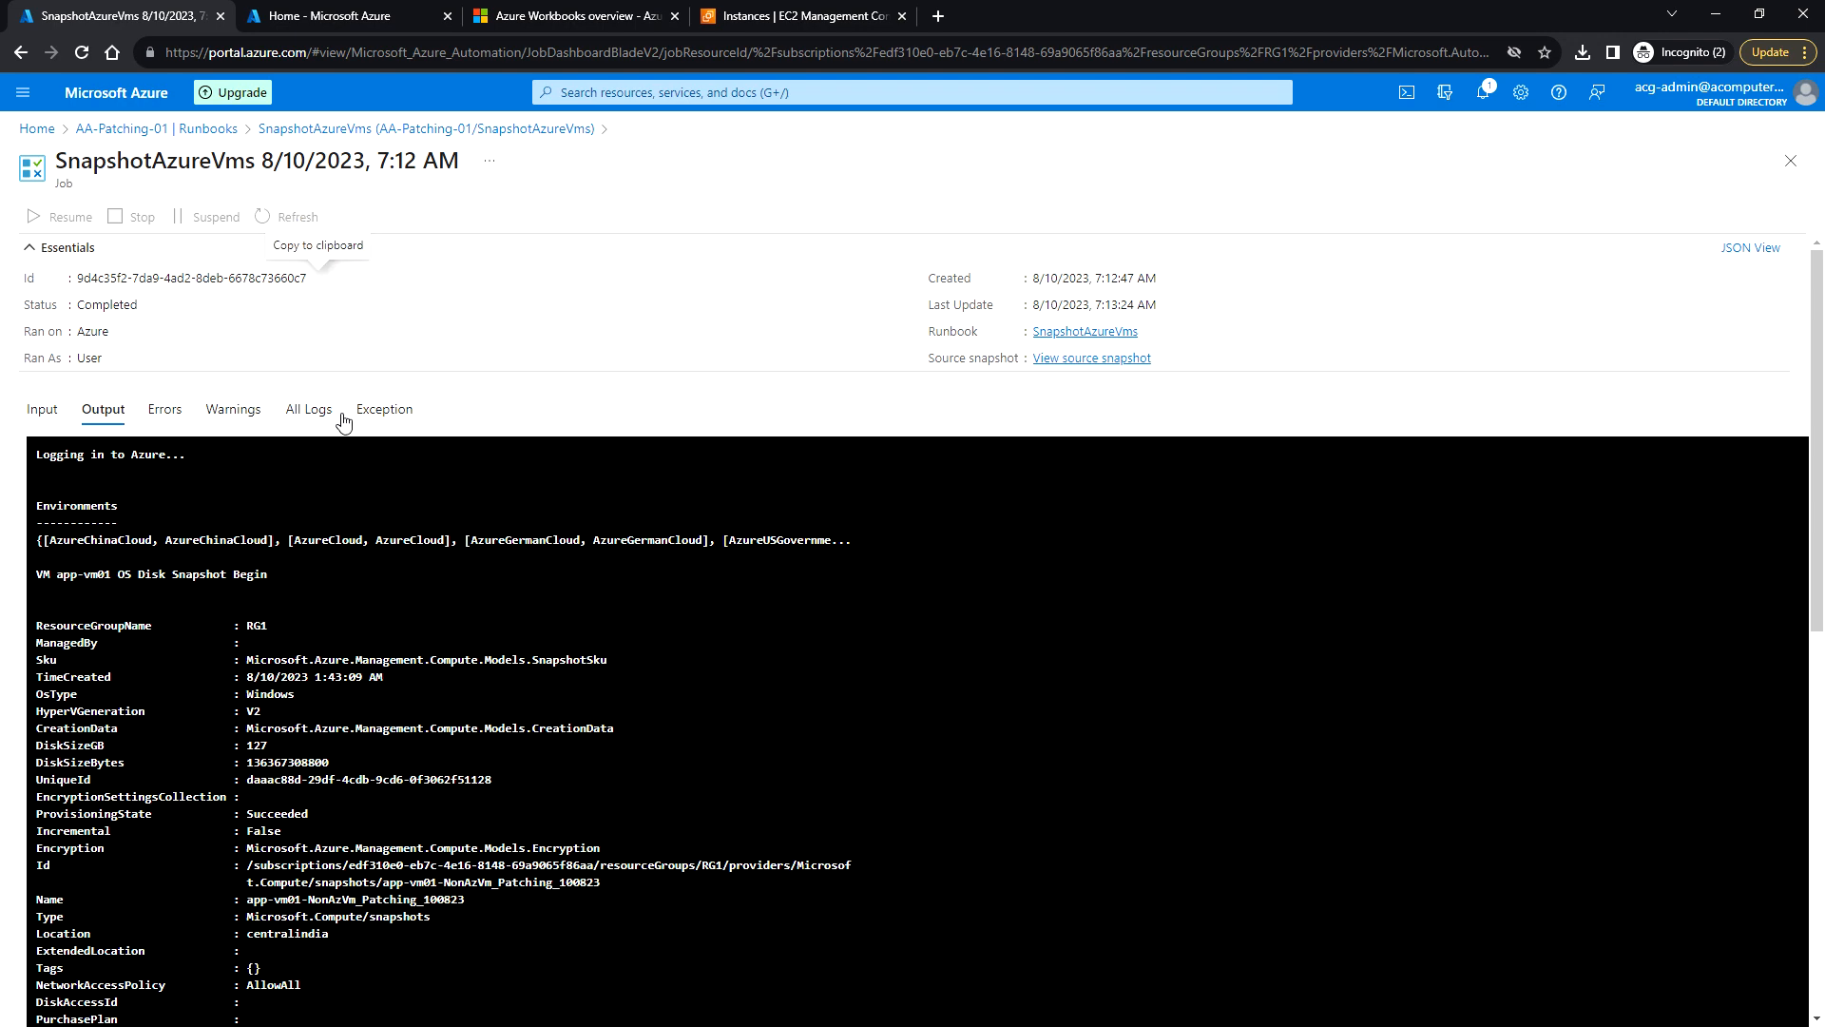
Step: Examine the start and end entries of the VM-AD-SYSTEM01 OS disk snapshot in the job output
scroll(349, 642, down, 7)
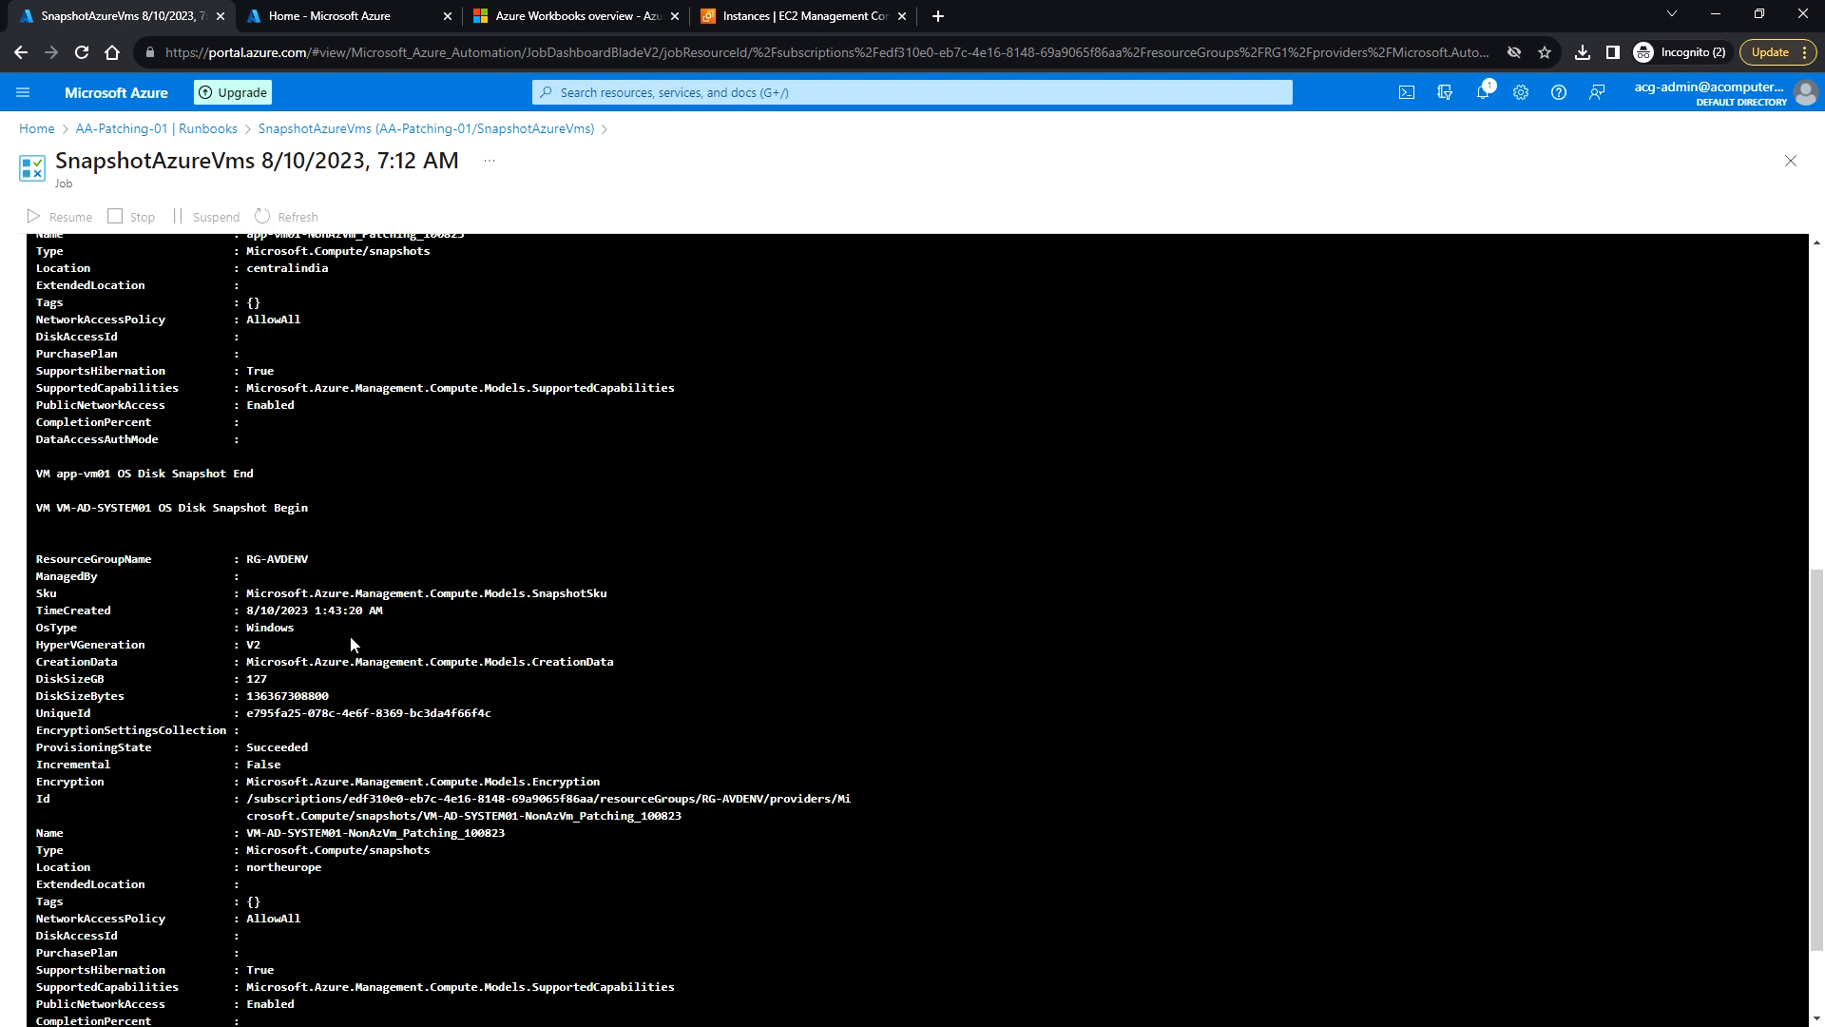
scroll(350, 643, down, 2)
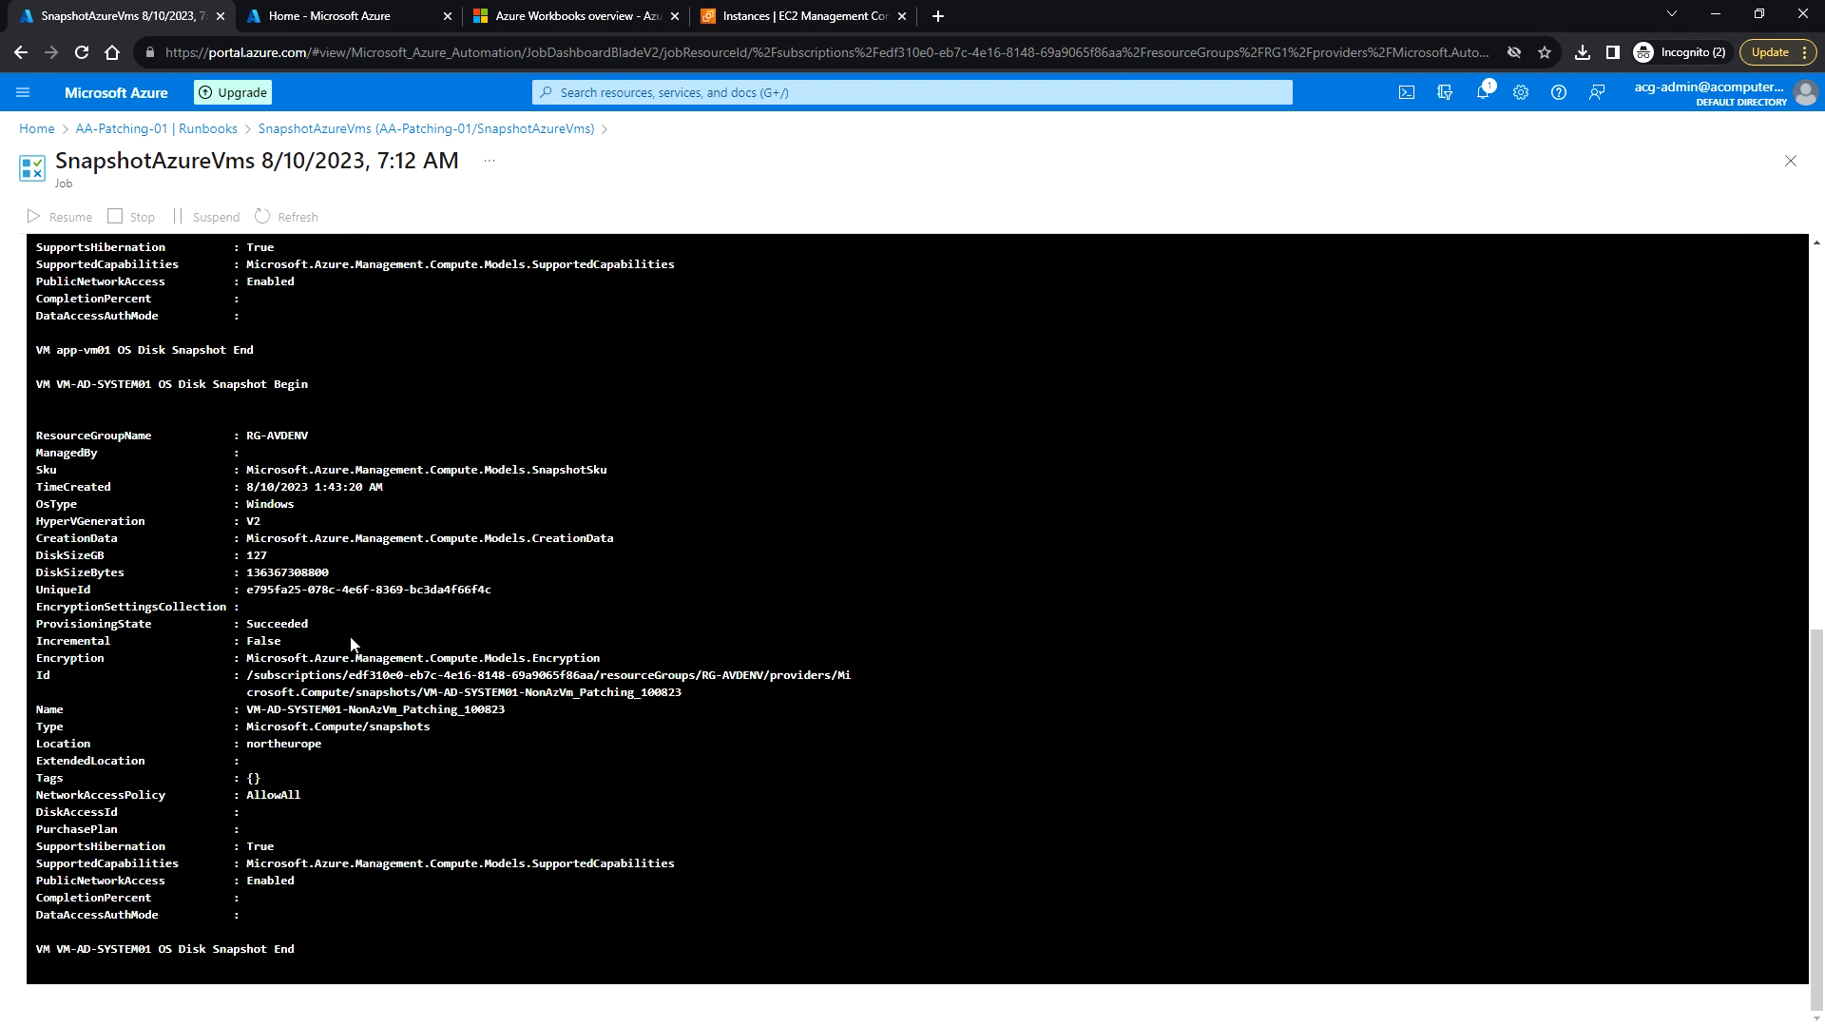
drag(49, 384, 178, 384)
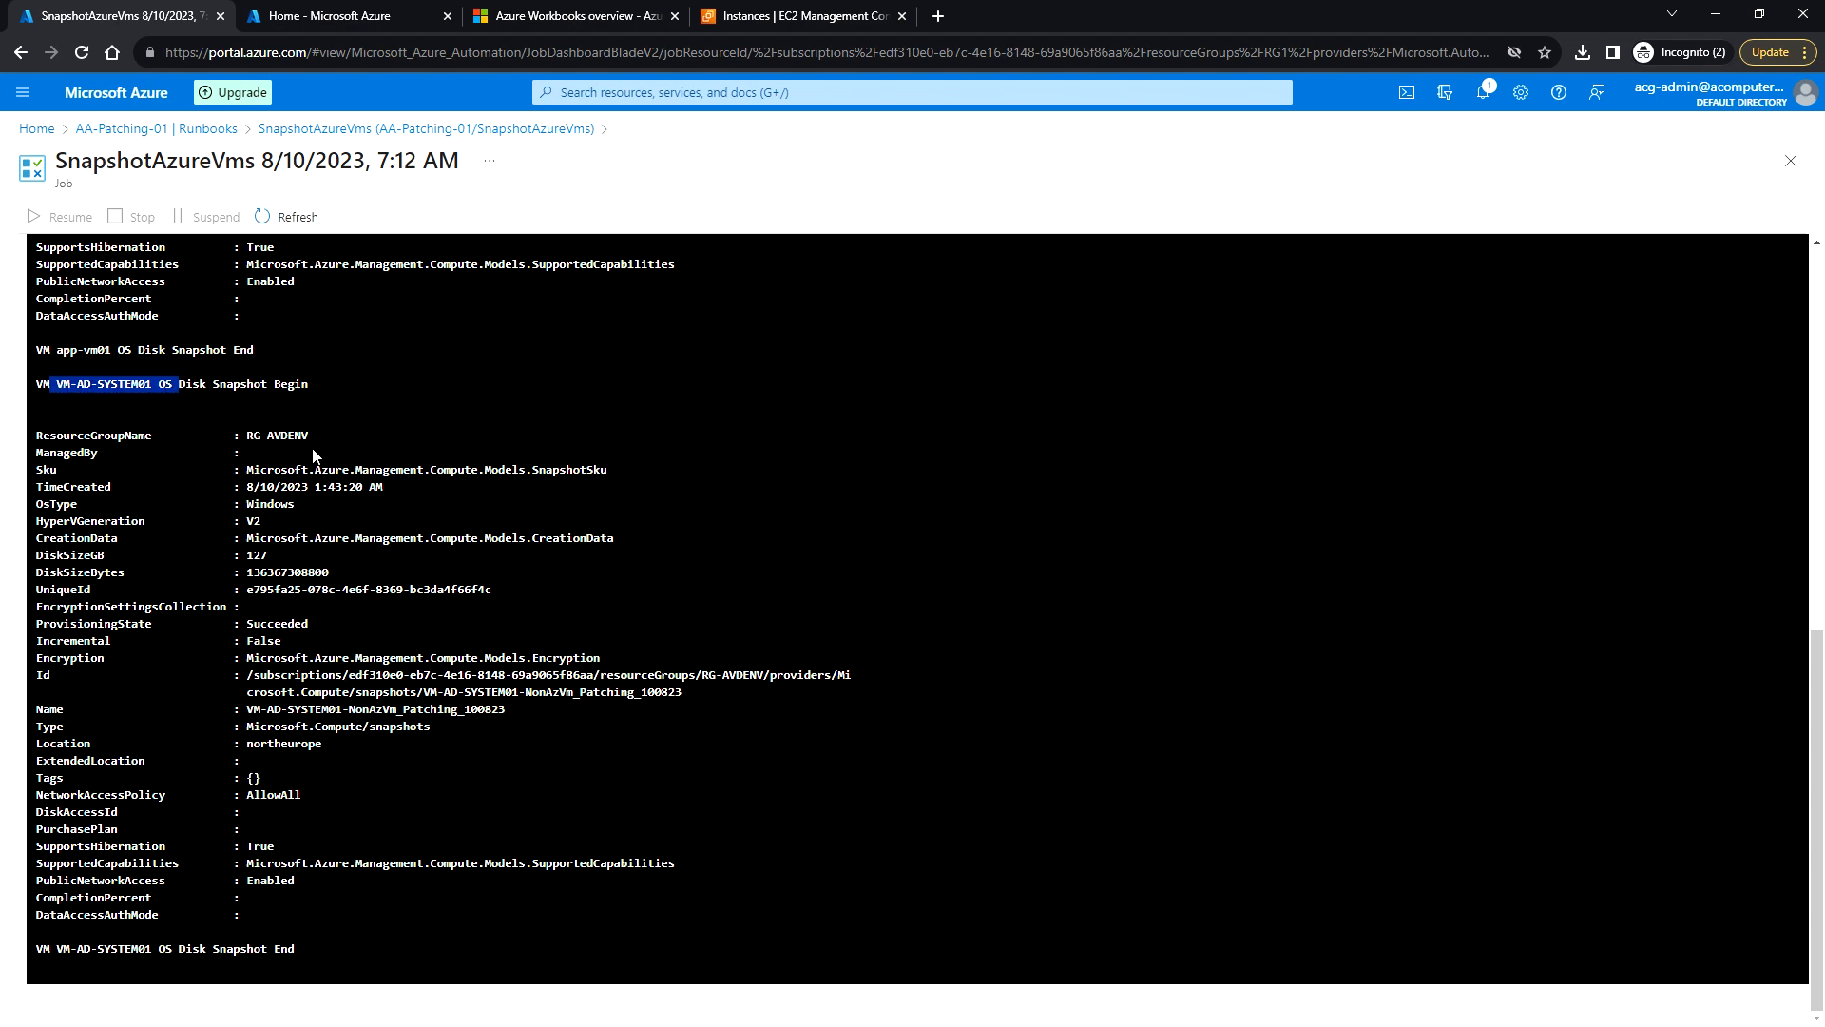
click(301, 949)
scroll(300, 948, up, 10)
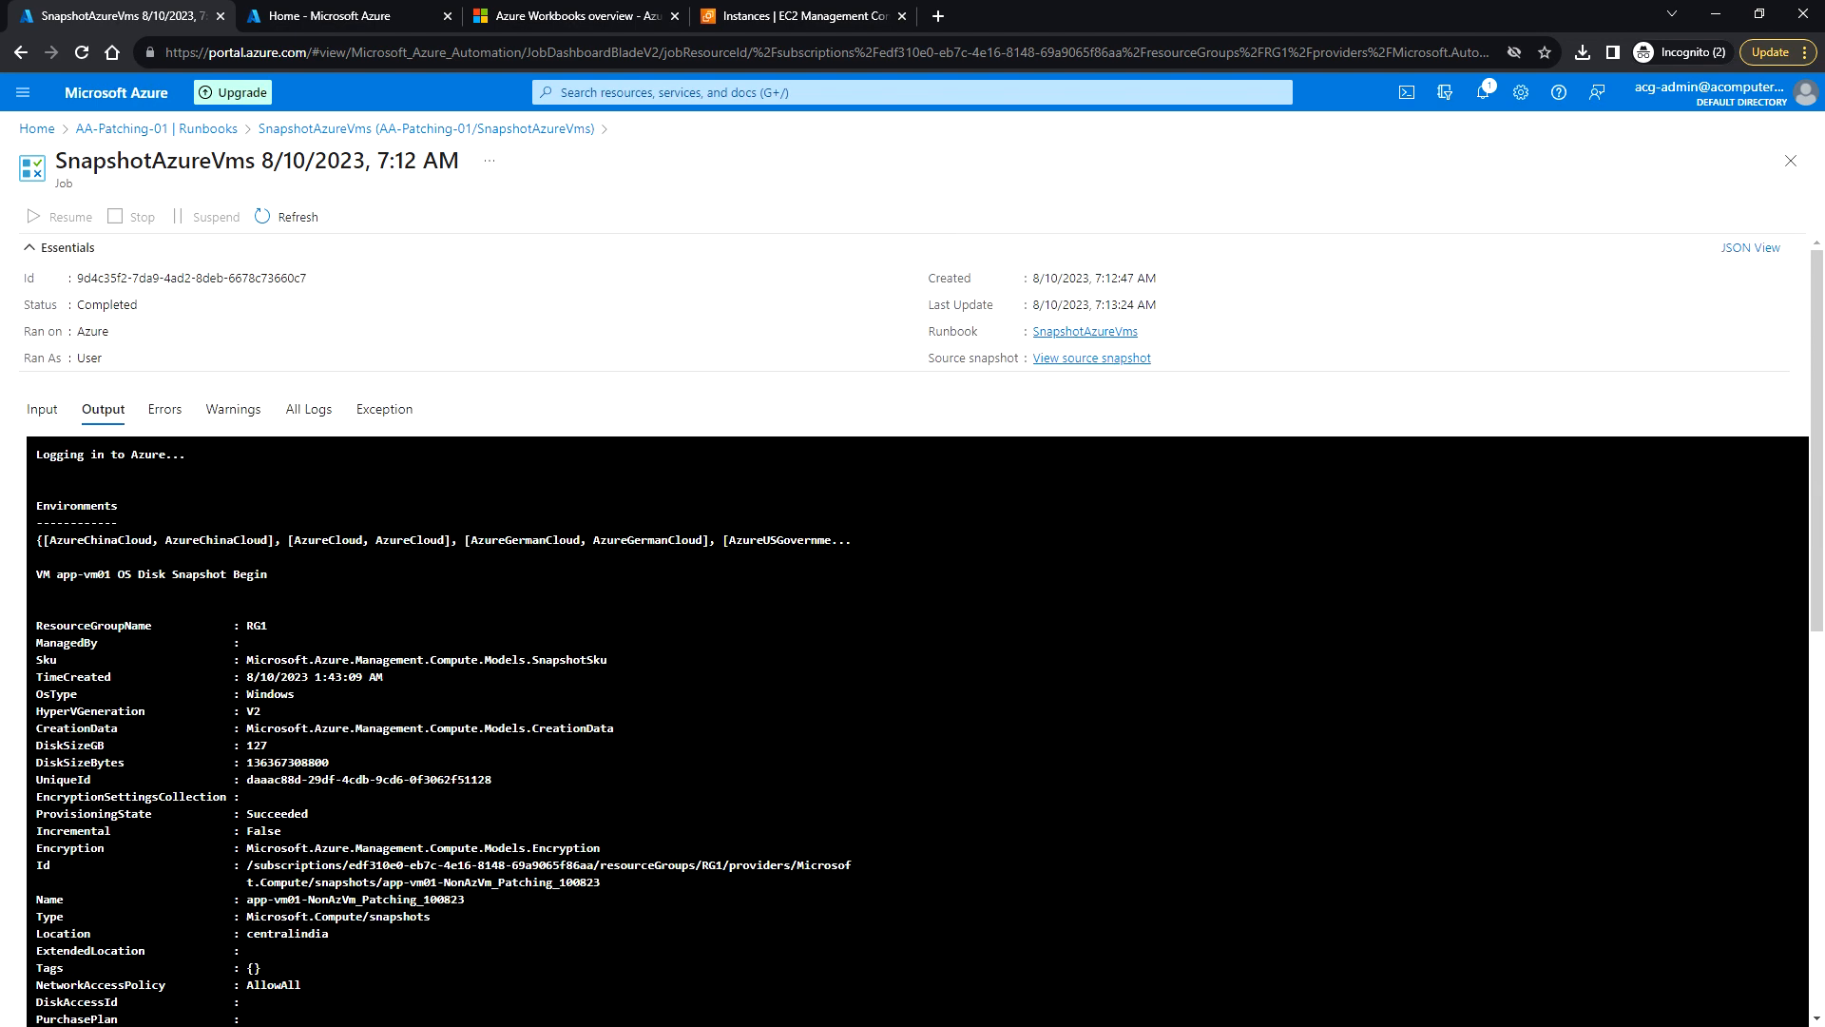
Step: Open the Snapshots list, refresh it, and select app-vm01-NonAzVm_Patching_100823 and VM-AD-SYSTEM01-NonAzVm_Patching_100823
click(348, 17)
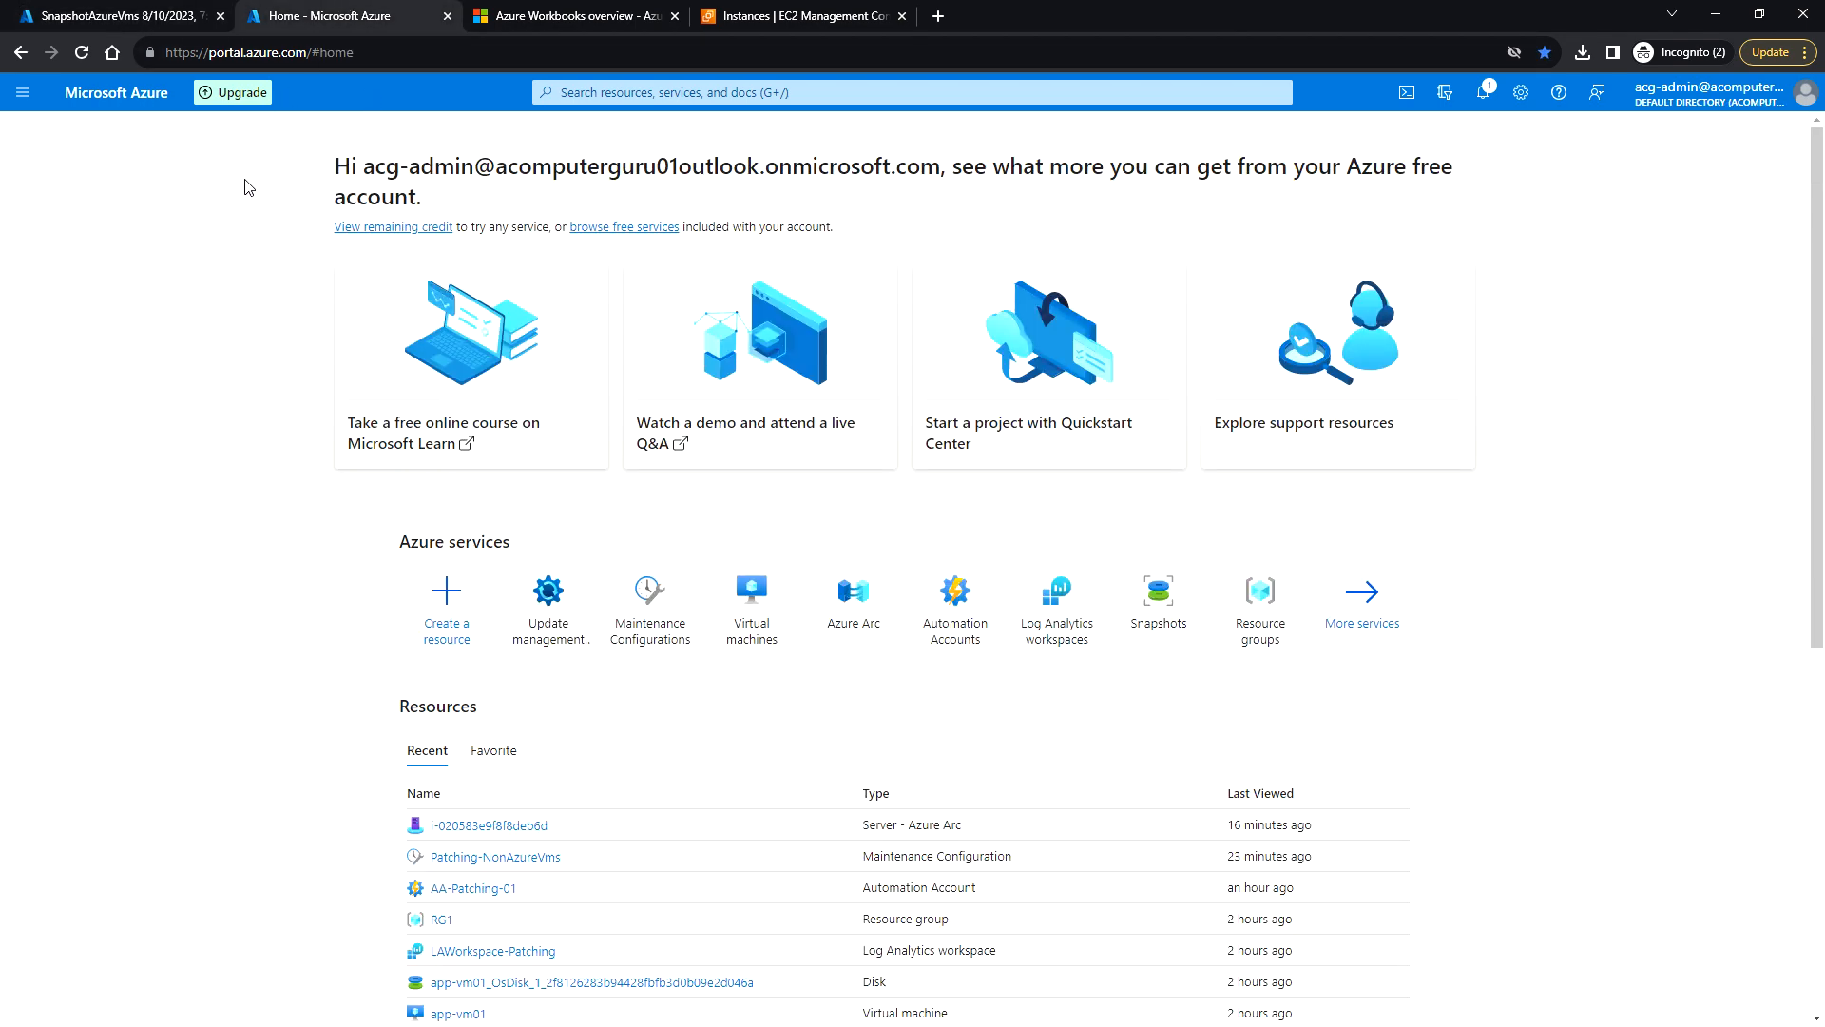
click(1138, 613)
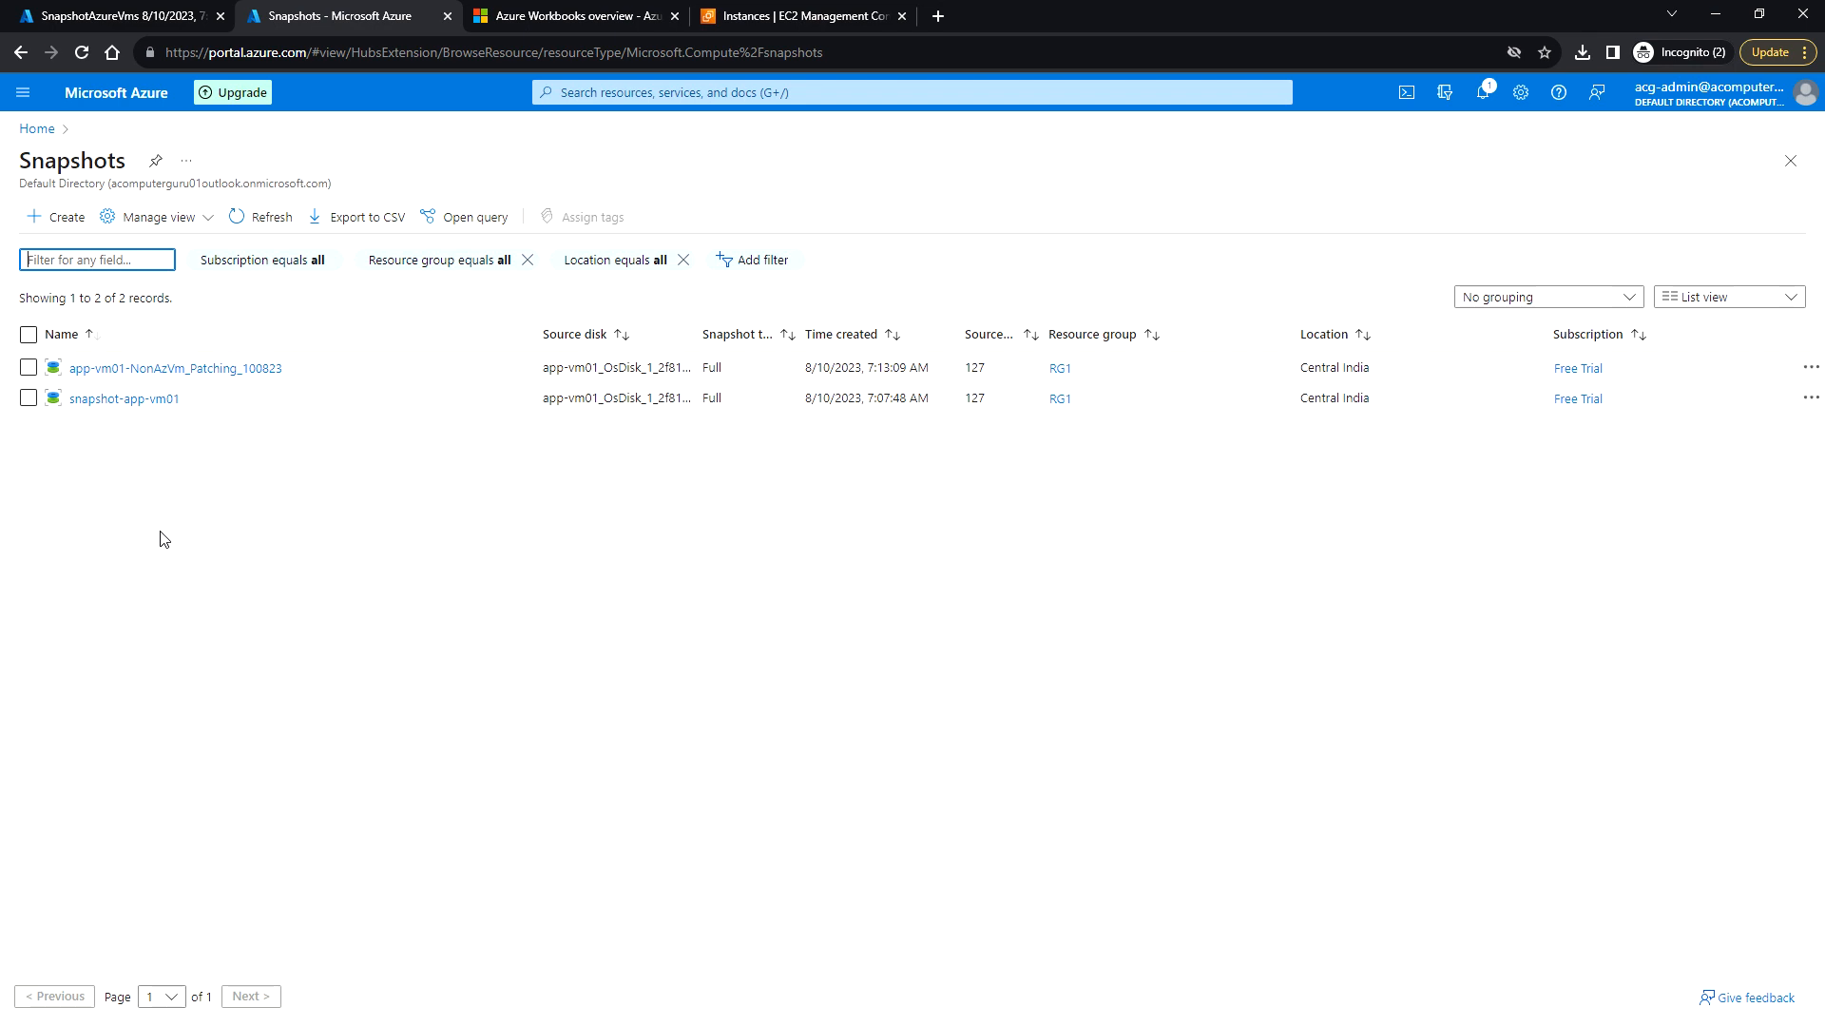
click(265, 223)
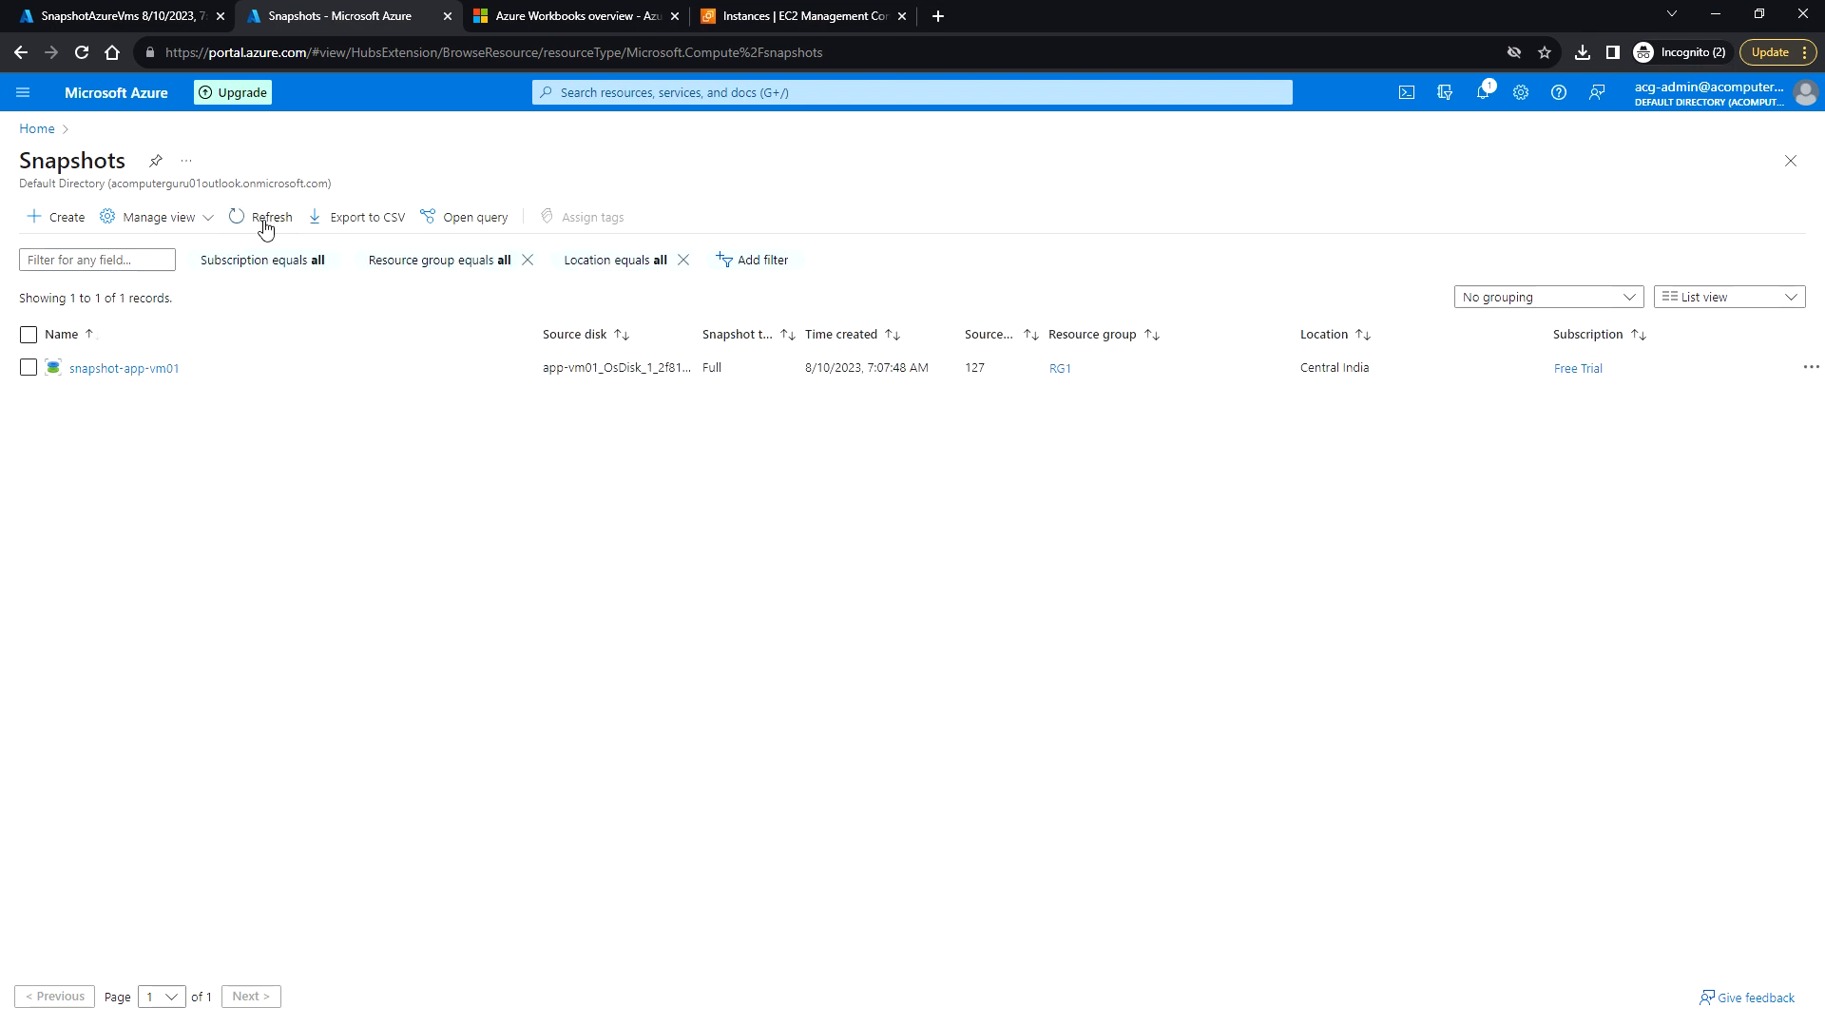
click(265, 222)
click(265, 224)
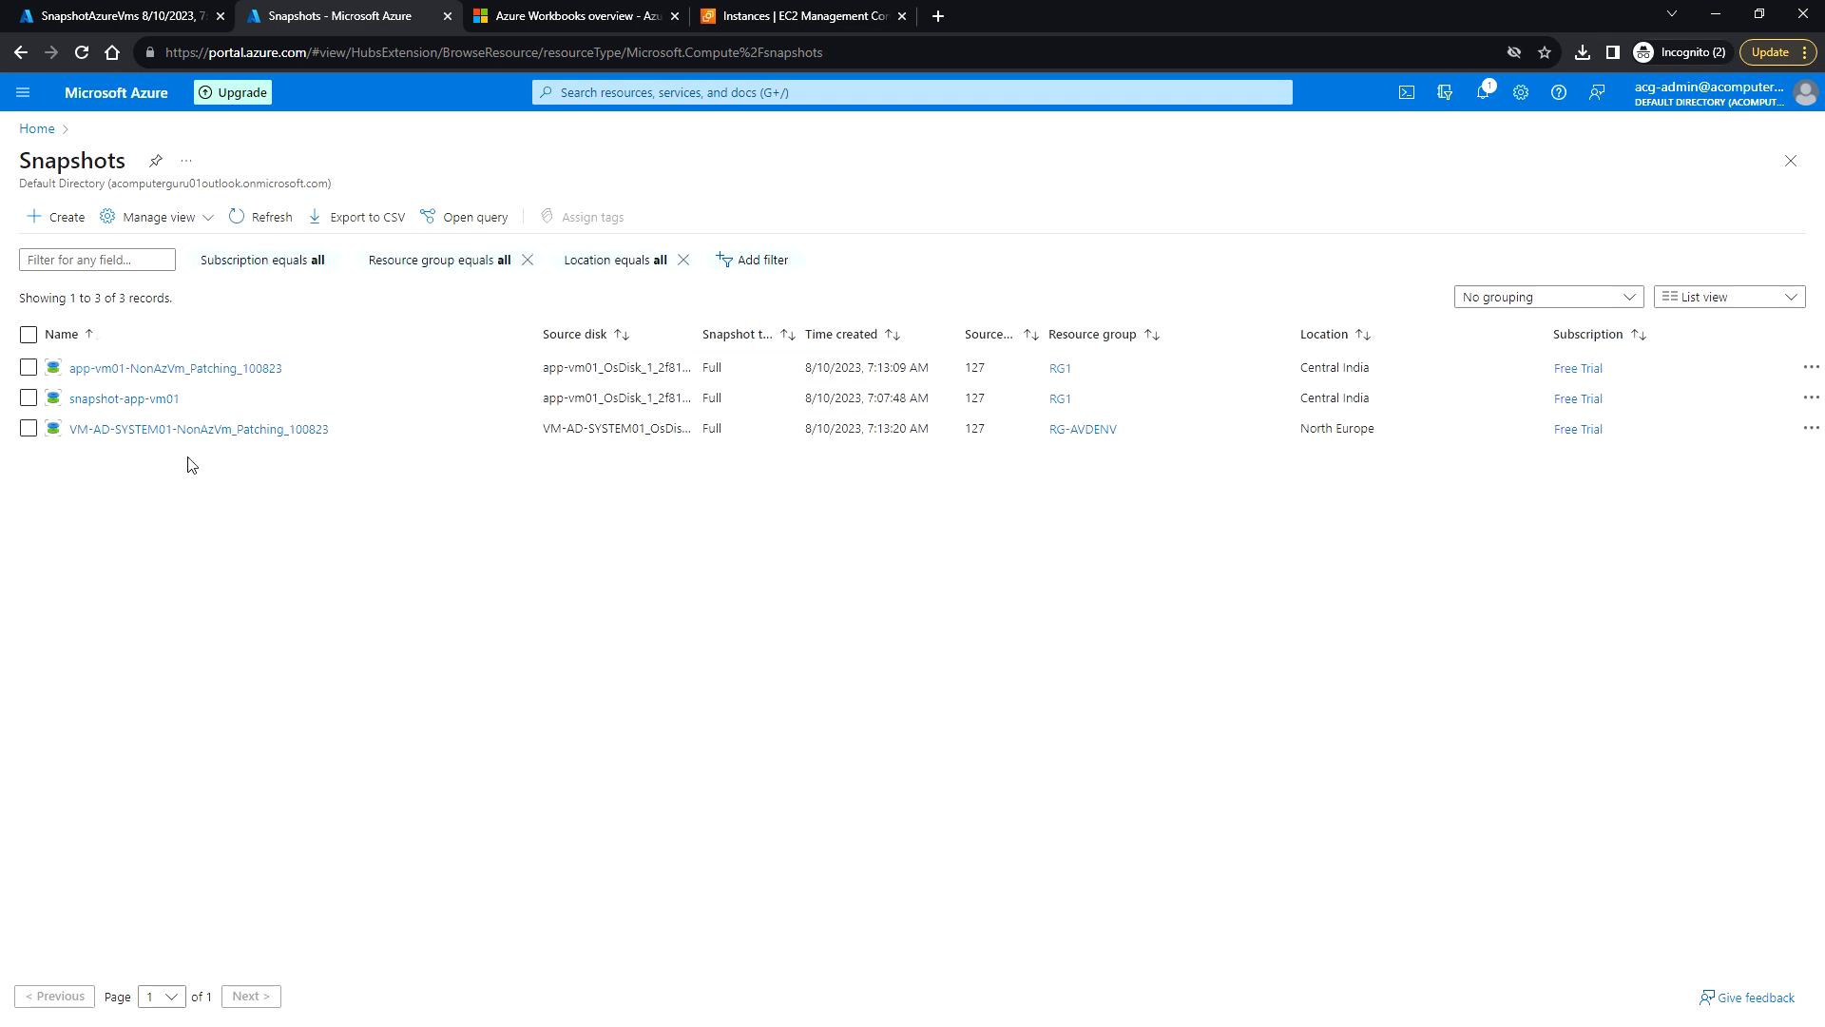
click(28, 369)
click(27, 429)
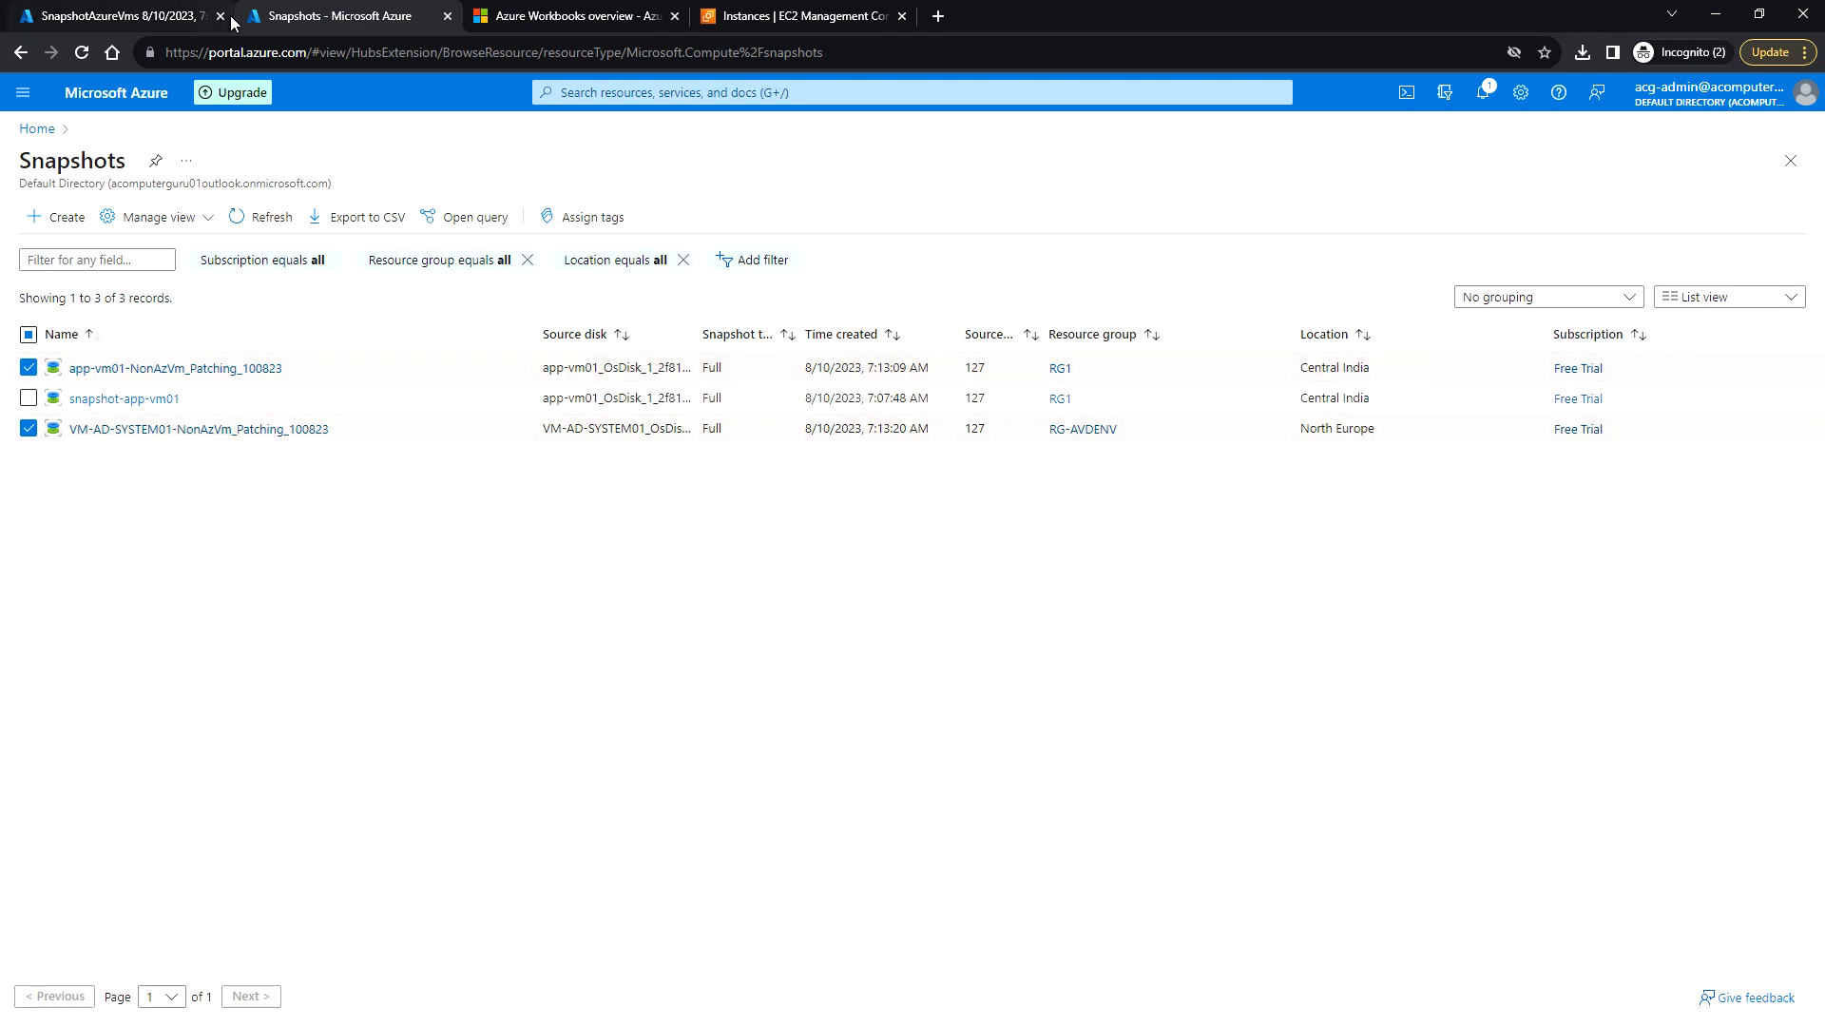
Step: Close the completed SnapshotAzureVms job and return to the Azure portal home page
click(142, 15)
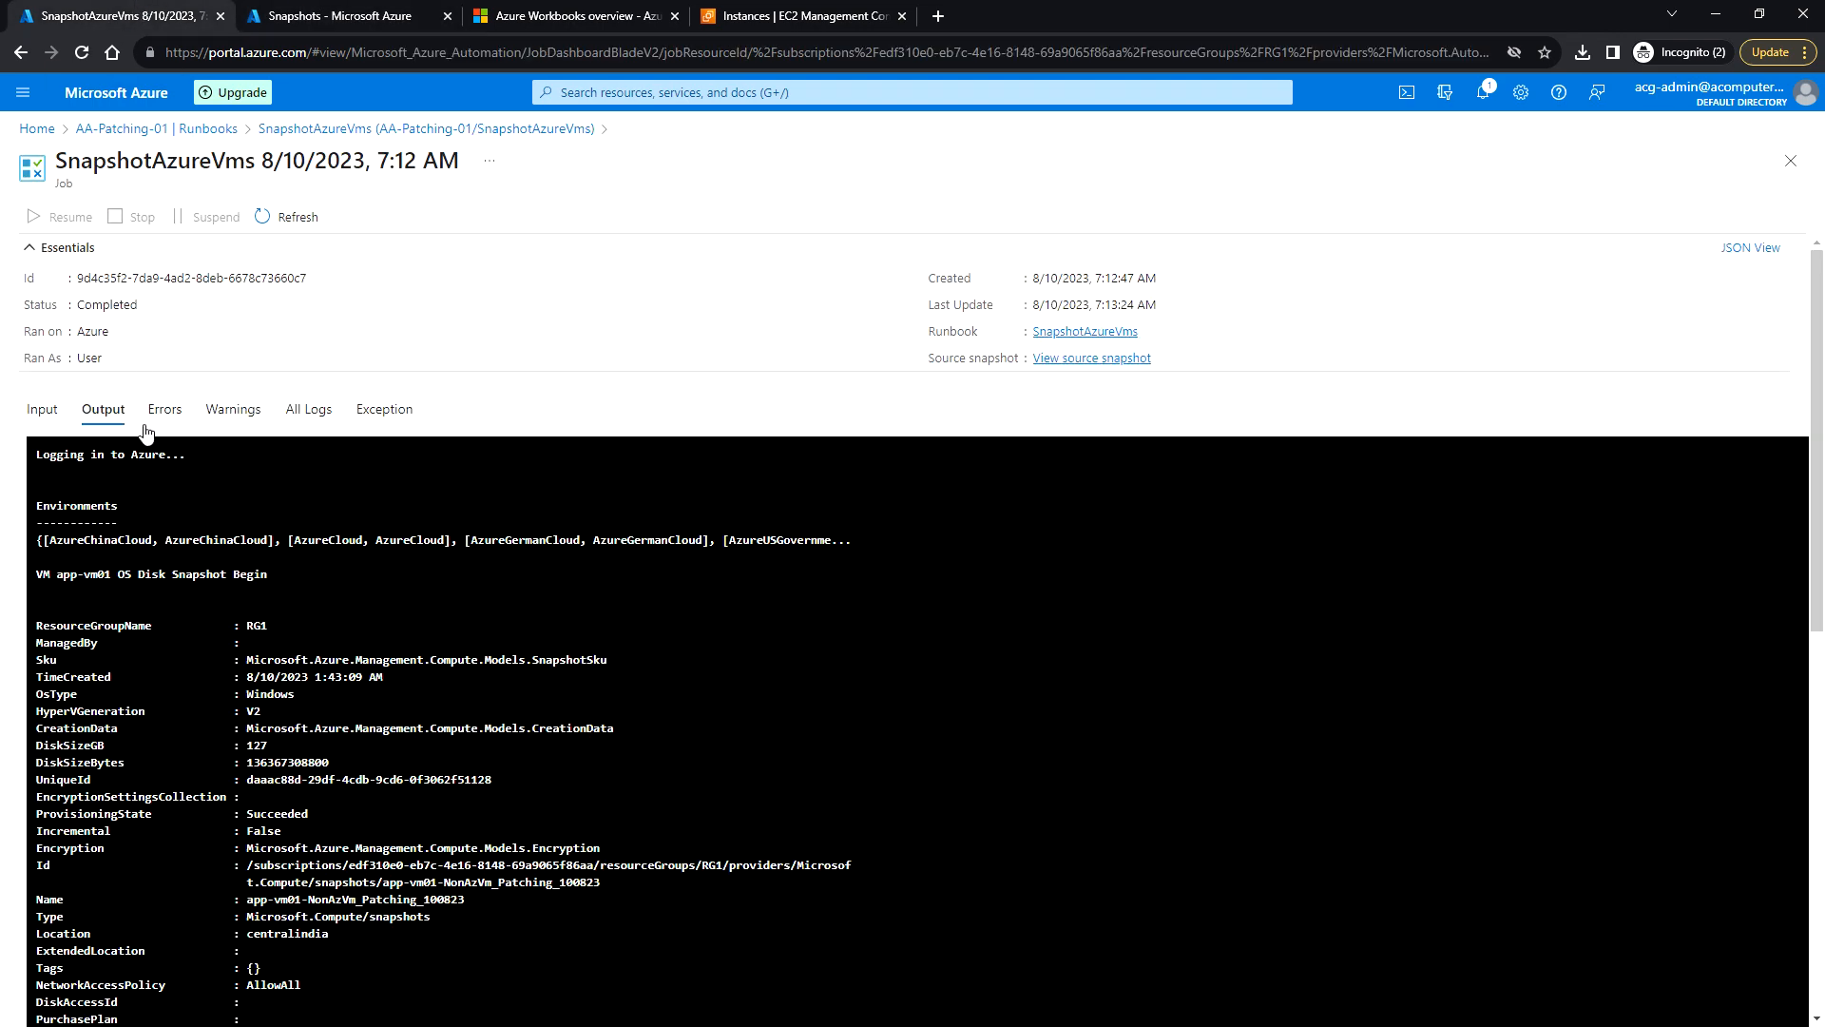
click(1791, 163)
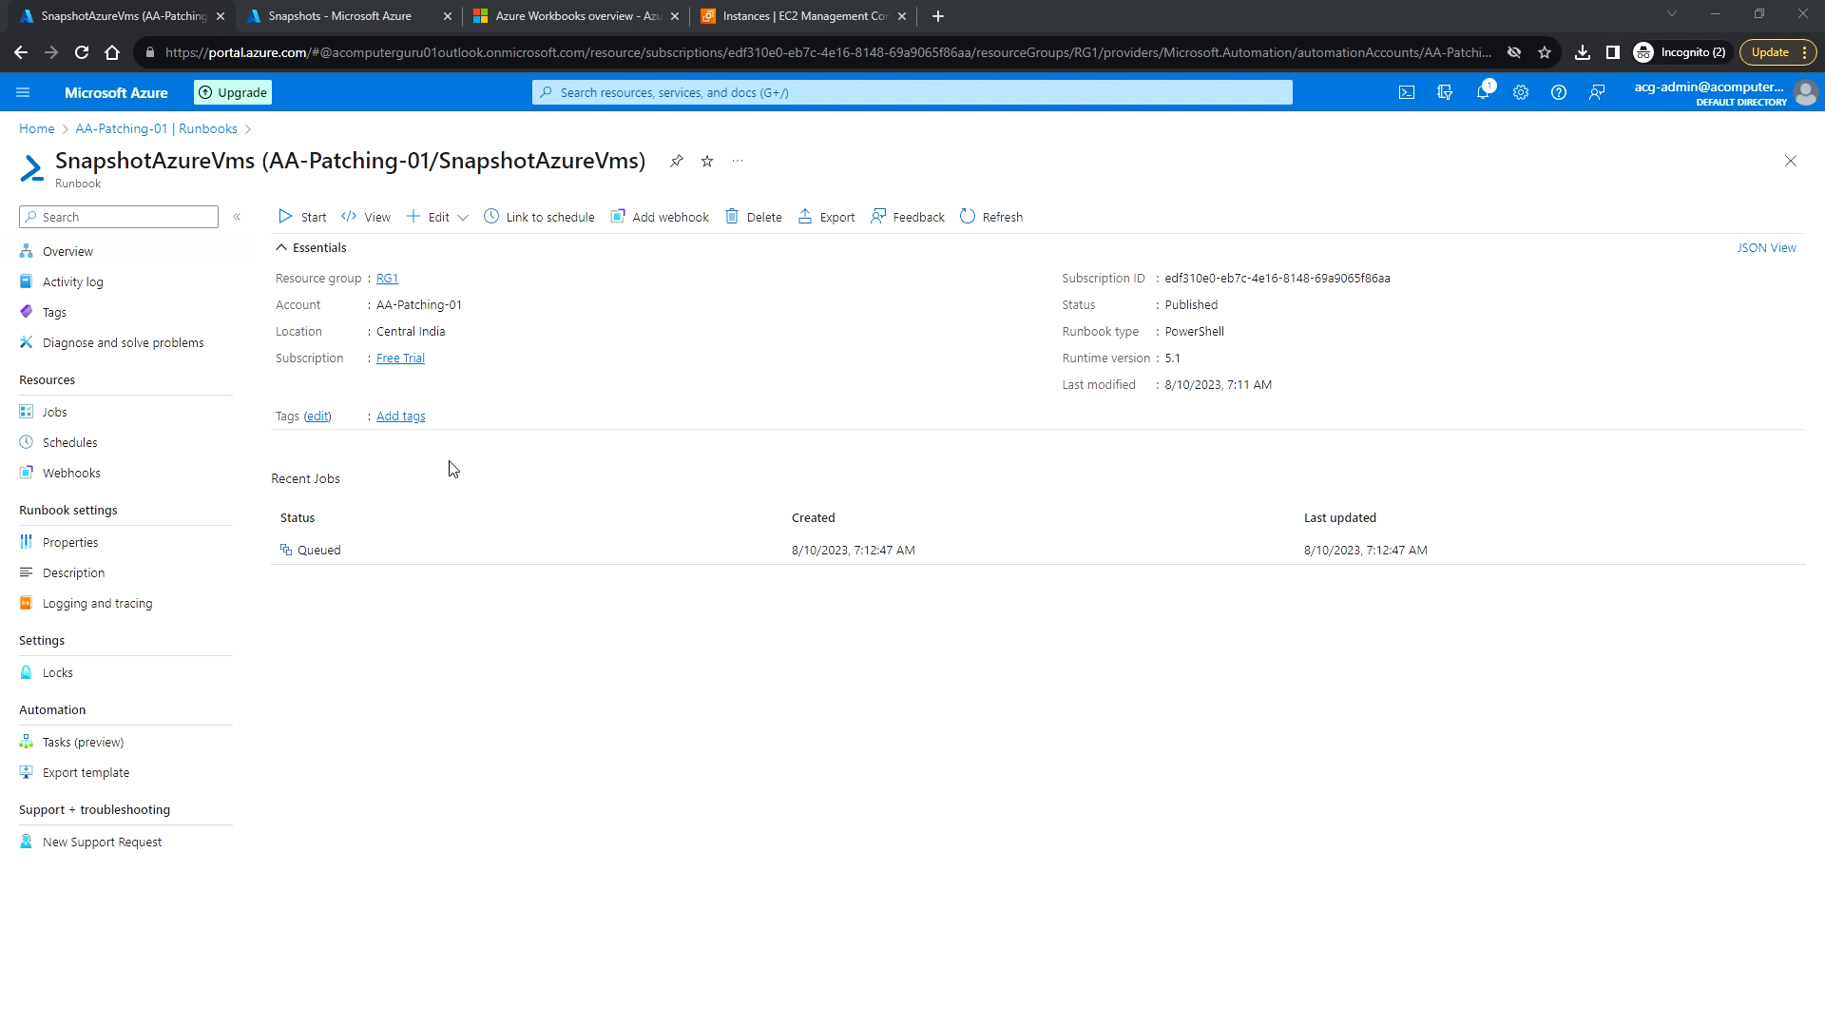
click(133, 96)
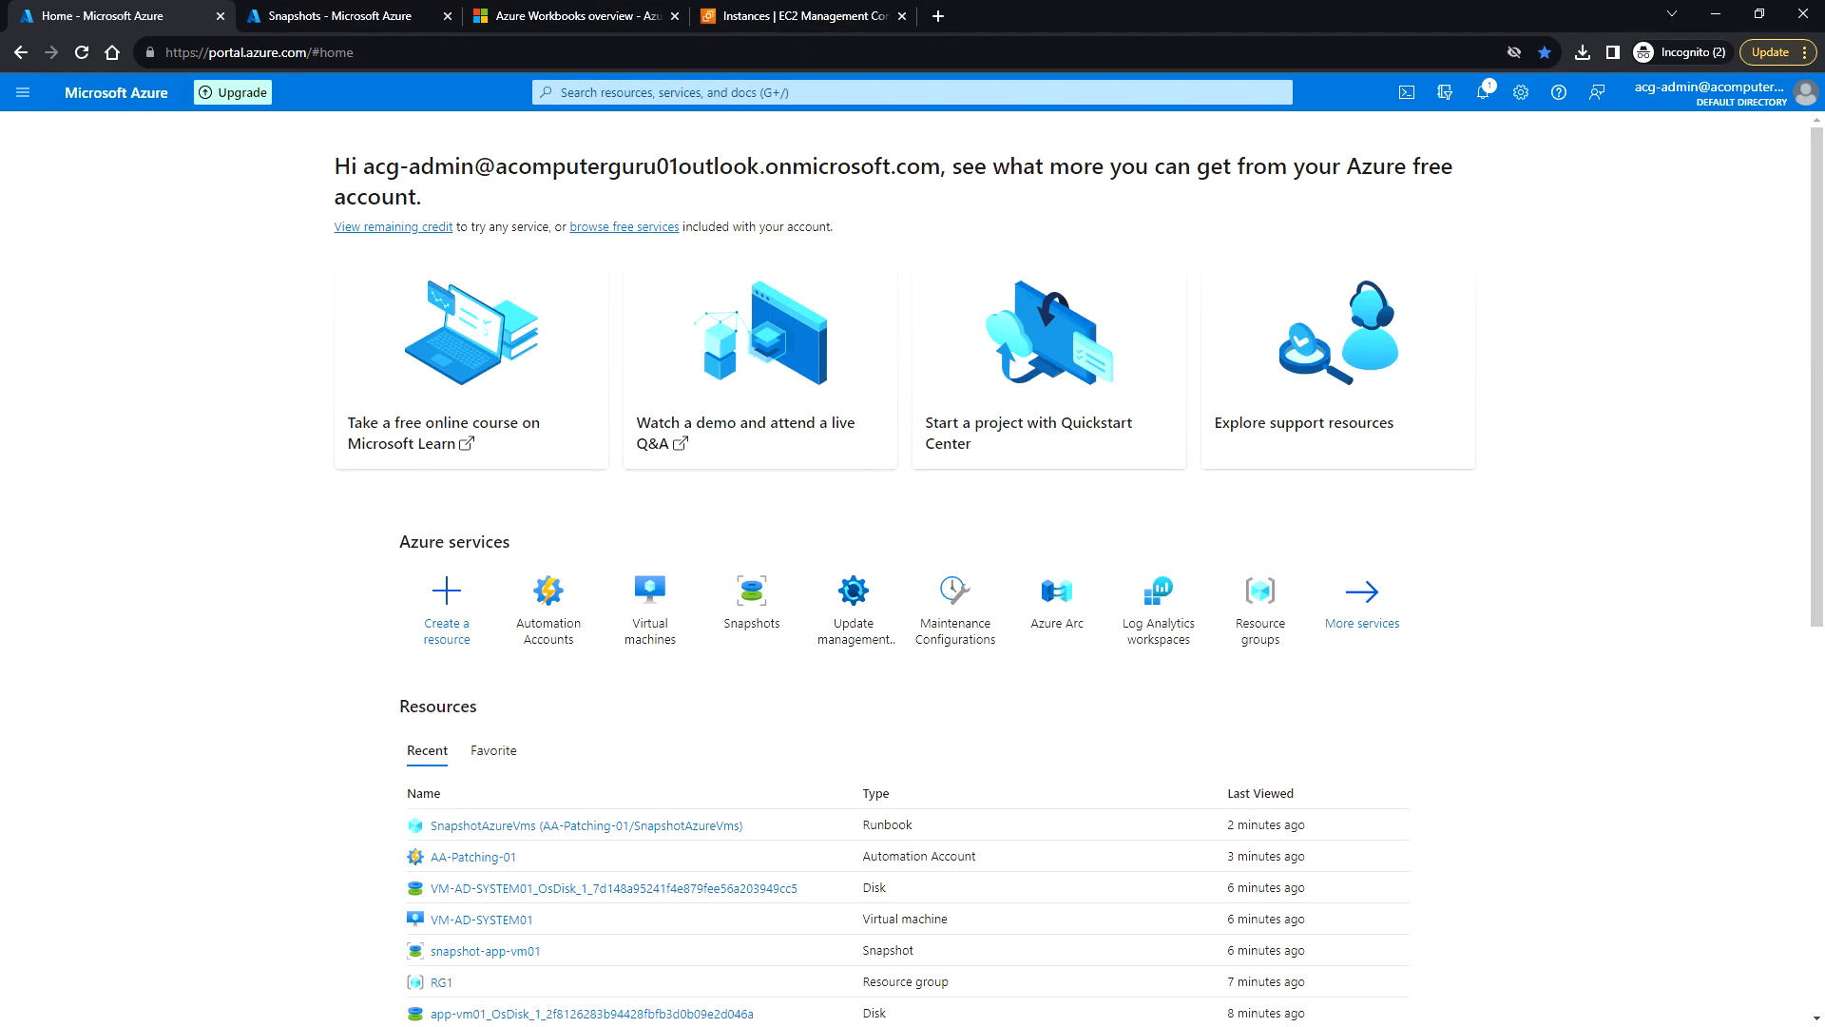